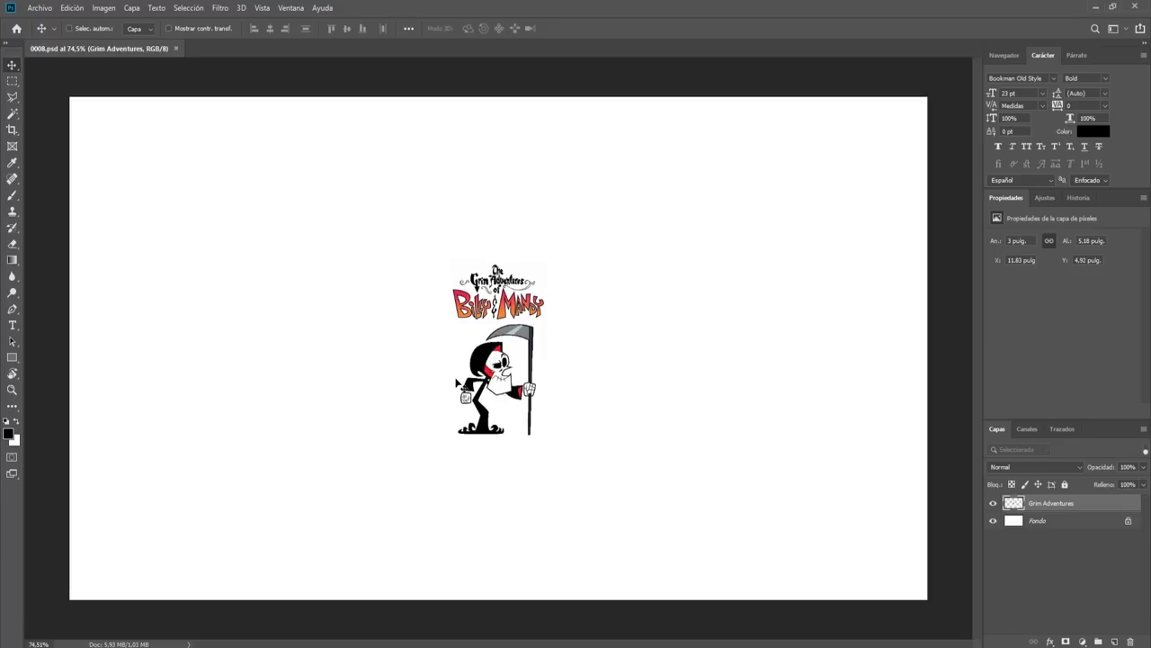
# Step: Put the Grim Adventures cartoon layer into free transform with Ctrl+T
pyautogui.hotkey('ctrl', 't')
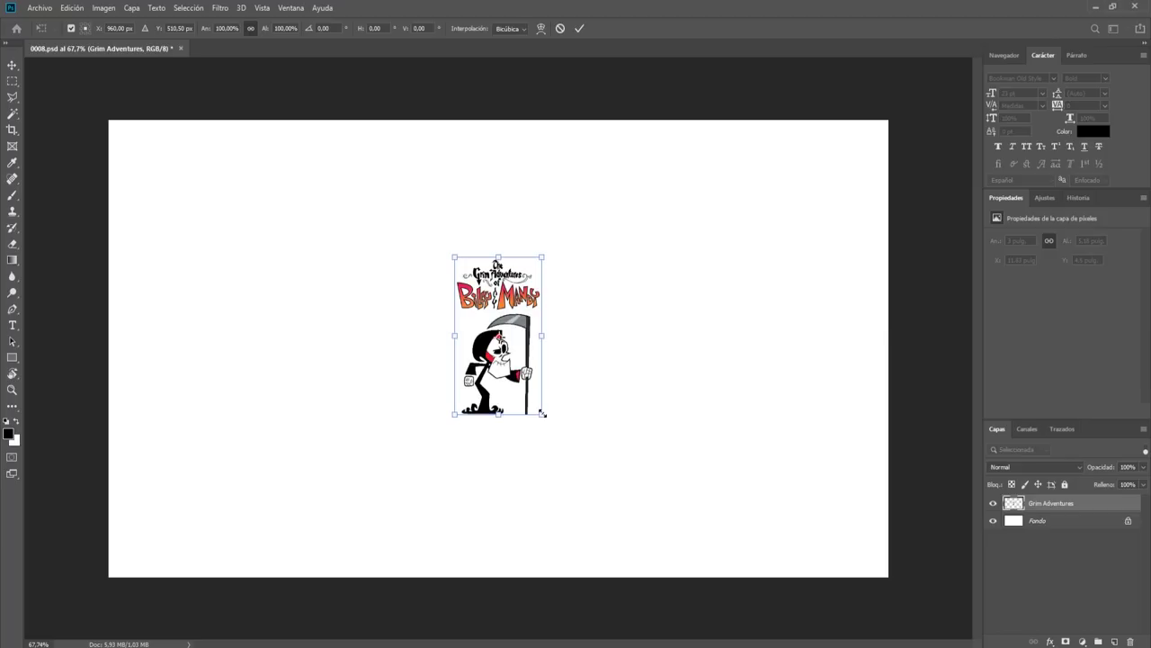
# Step: Scale the cartoon to about 385% (11.56 × 19.97 in), shift it slightly left, and apply
pyautogui.moveTo(542, 414); pyautogui.dragTo(625, 534)
pyautogui.moveTo(615, 243); pyautogui.dragTo(728, 144)
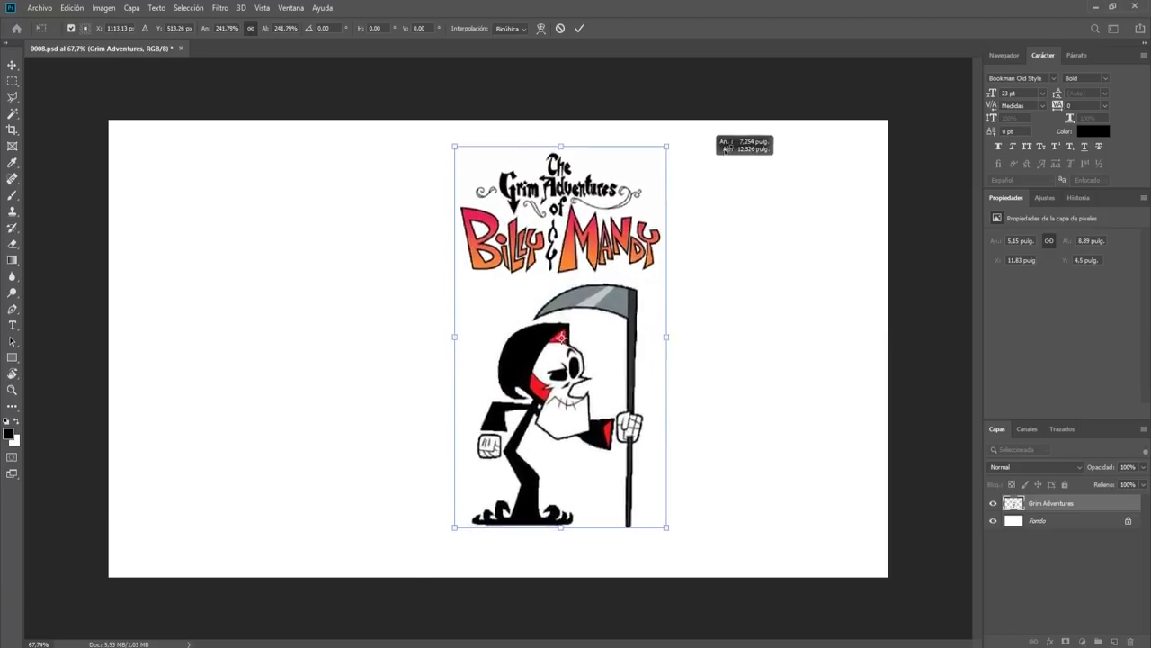
pyautogui.moveTo(674, 545); pyautogui.dragTo(689, 558)
pyautogui.moveTo(561, 468); pyautogui.dragTo(534, 471)
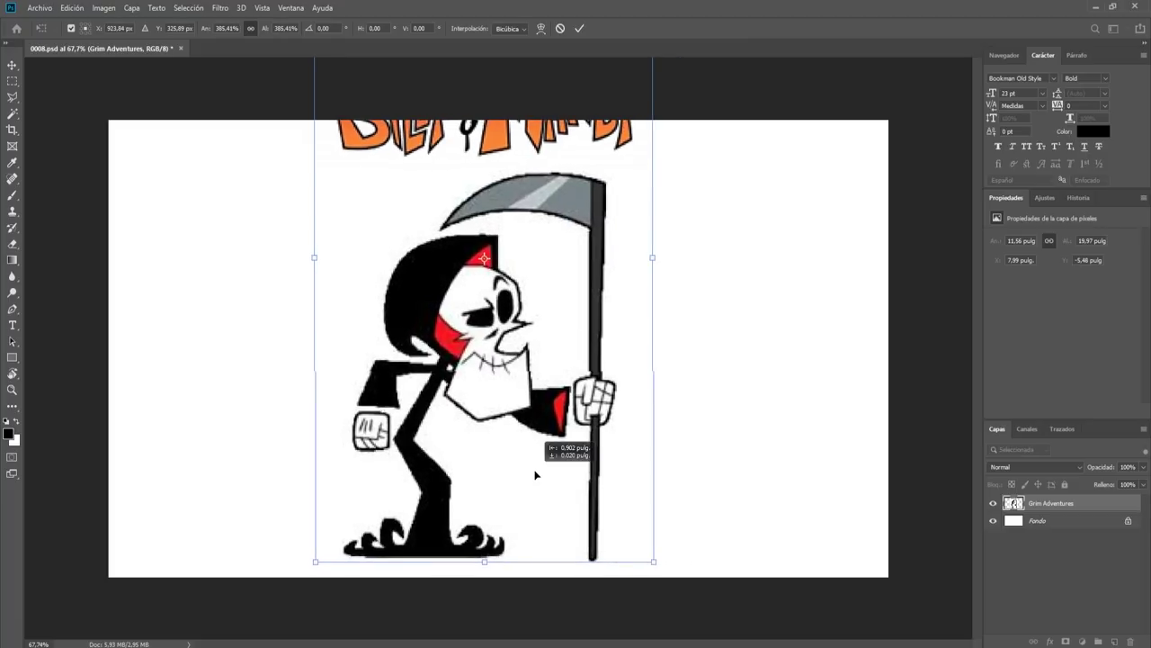
pyautogui.press('Return')
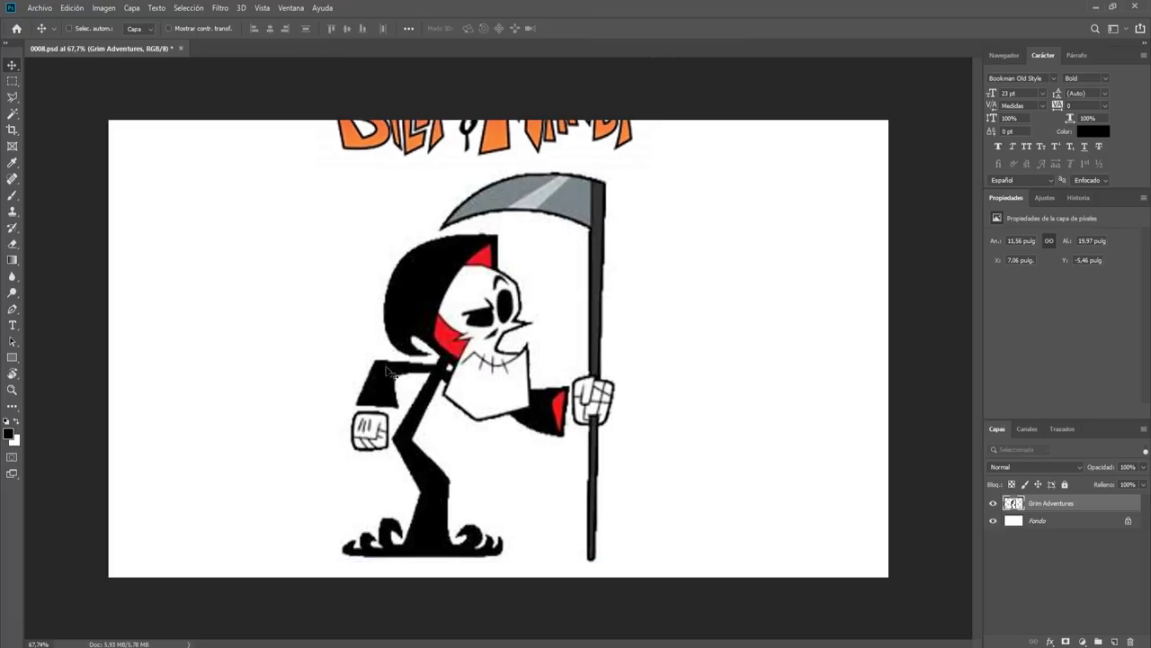
pyautogui.scroll(2, 495, 324)
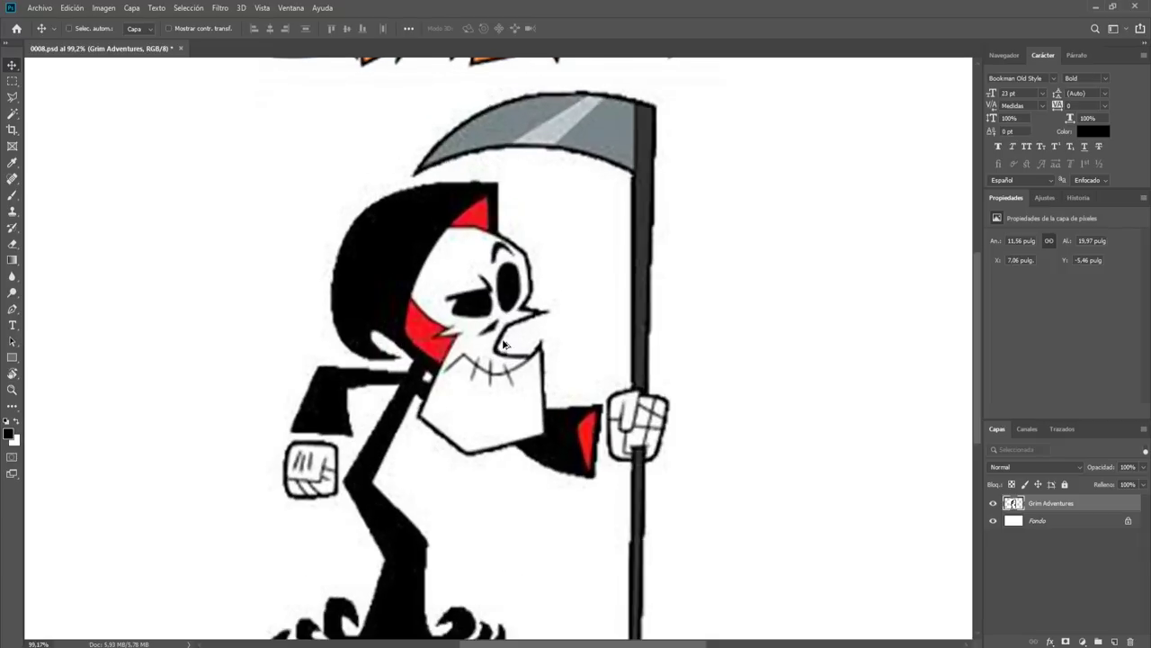
pyautogui.scroll(2, 500, 315)
pyautogui.scroll(1, 505, 306)
pyautogui.scroll(-2, 500, 313)
pyautogui.scroll(-2, 485, 328)
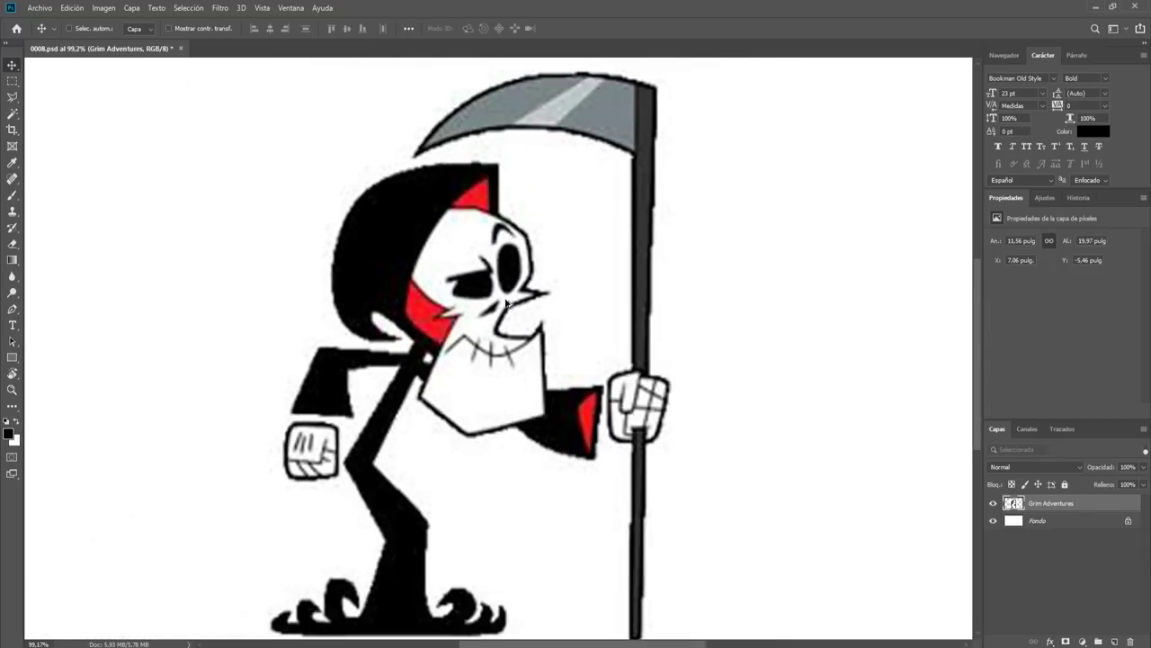
pyautogui.scroll(-1, 472, 342)
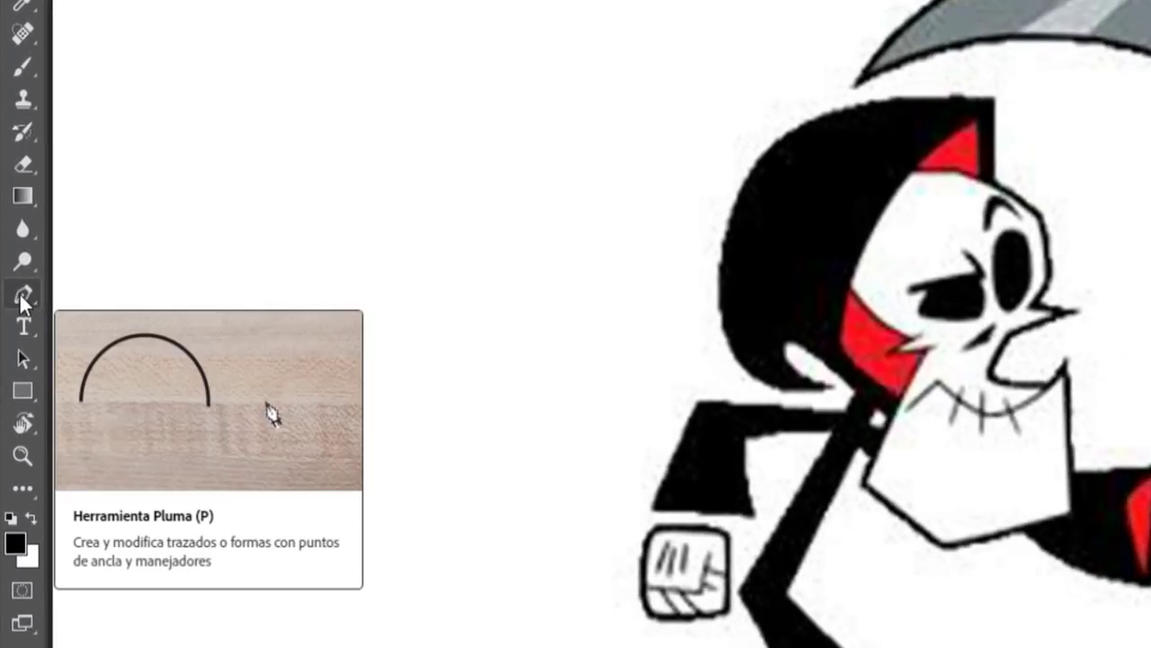
# Step: Set the Pen tool to Shape mode with no fill, a black stroke and 3 px stroke width
pyautogui.click(19, 295)
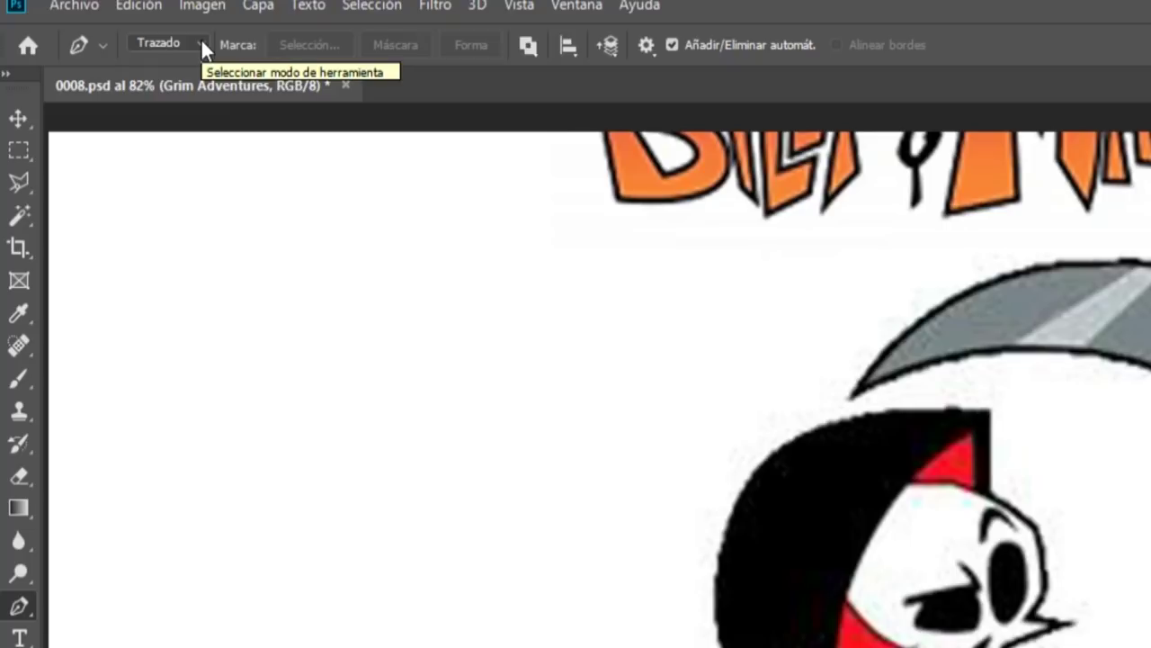
pyautogui.click(201, 43)
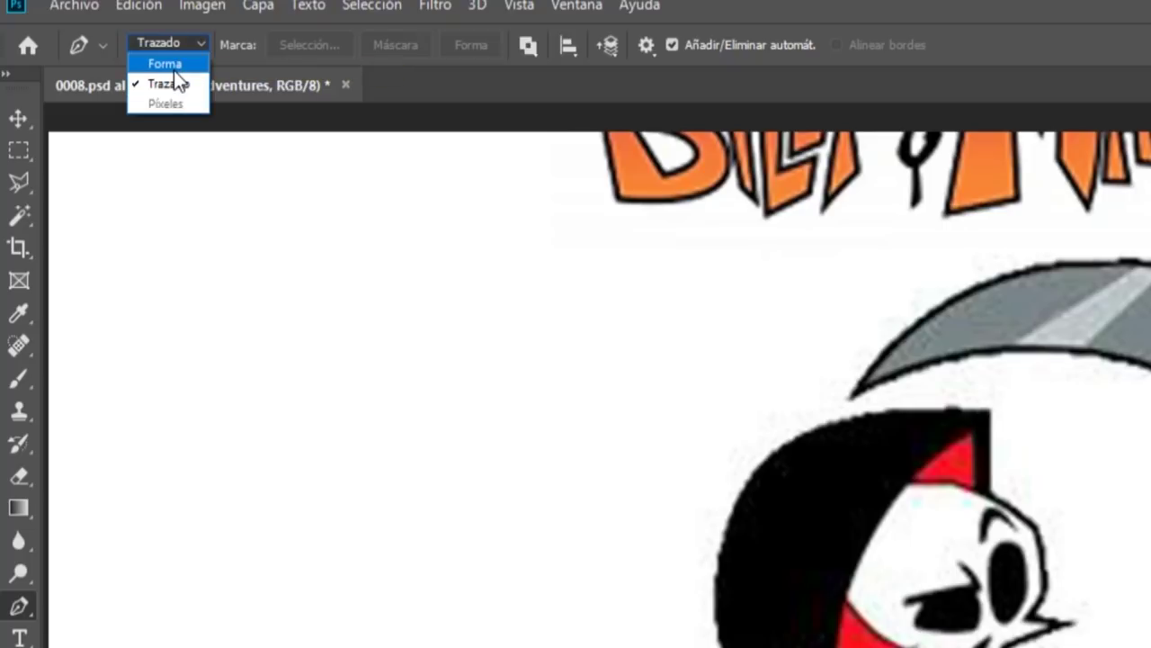
pyautogui.click(173, 68)
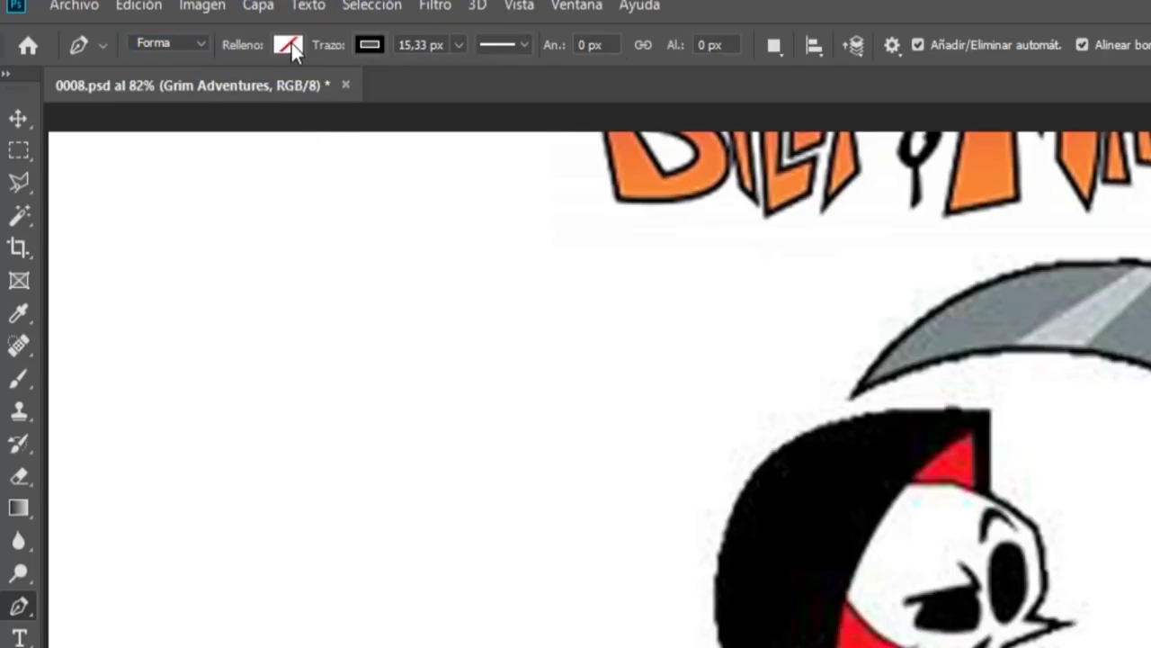
pyautogui.click(289, 44)
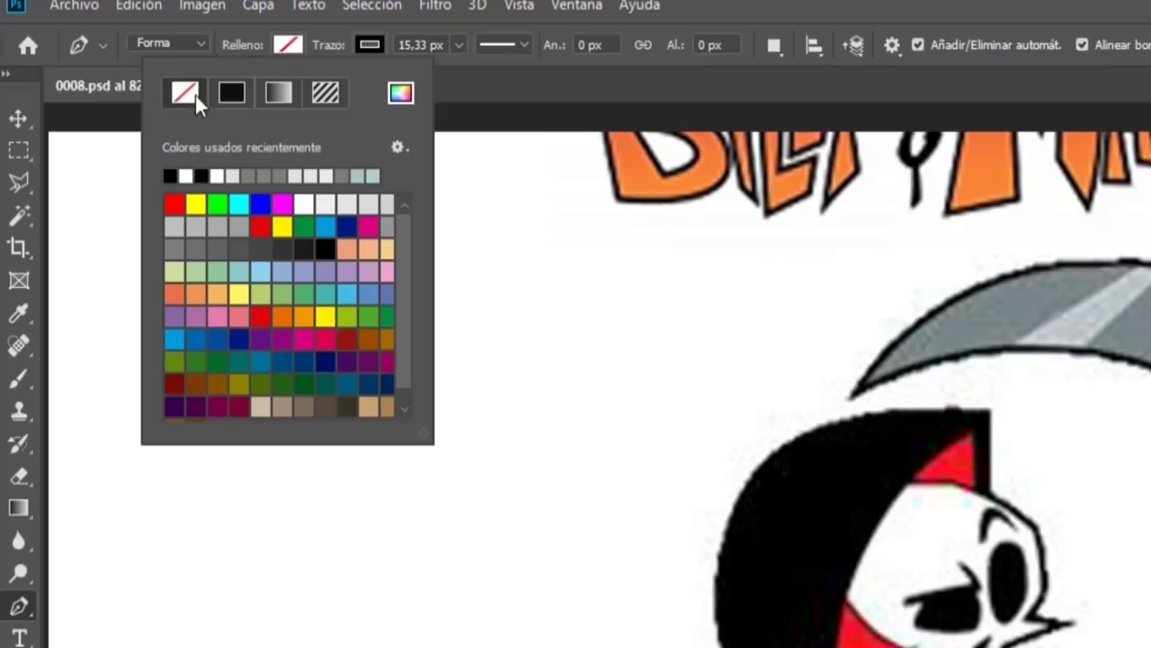
pyautogui.click(305, 44)
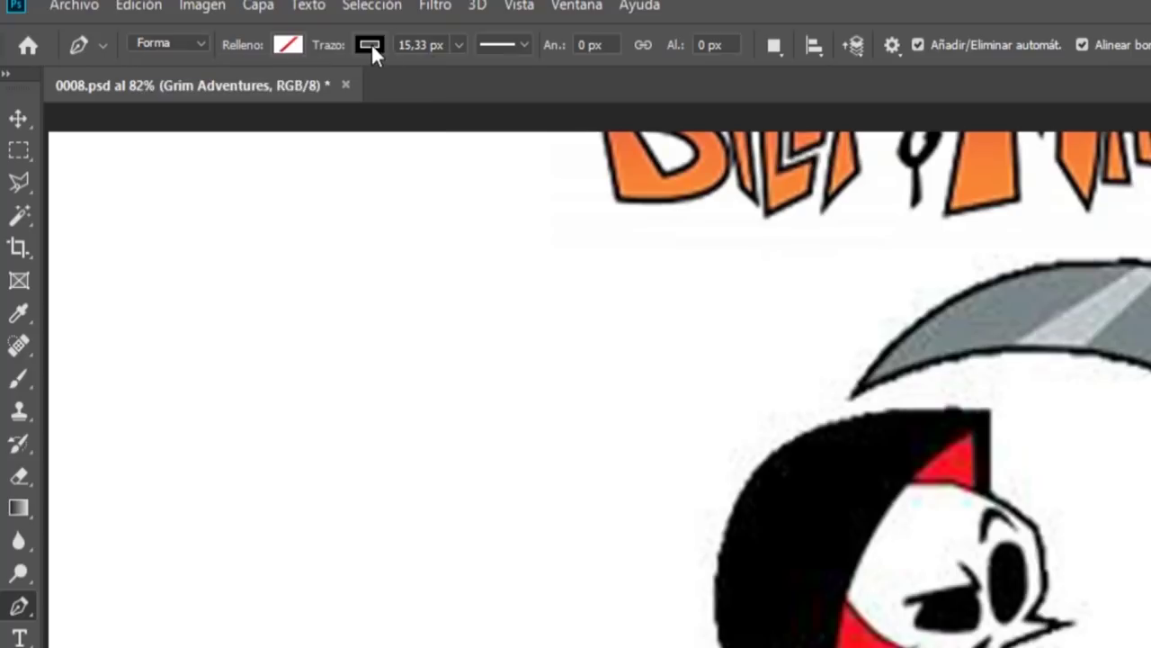
pyautogui.click(370, 44)
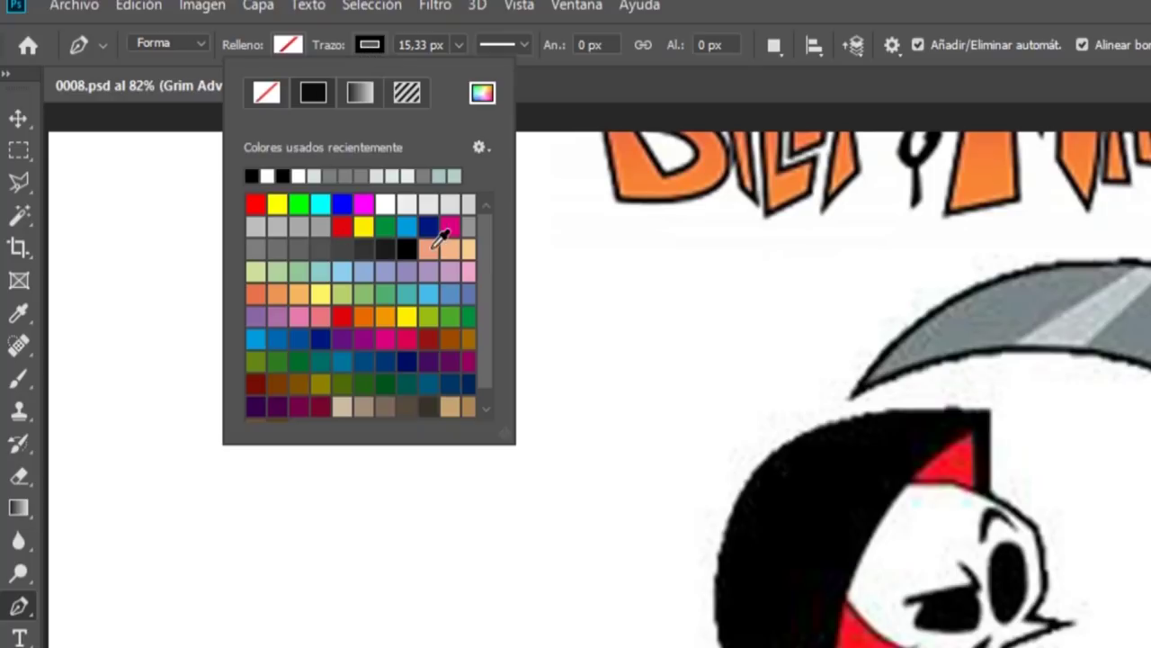
pyautogui.click(458, 43)
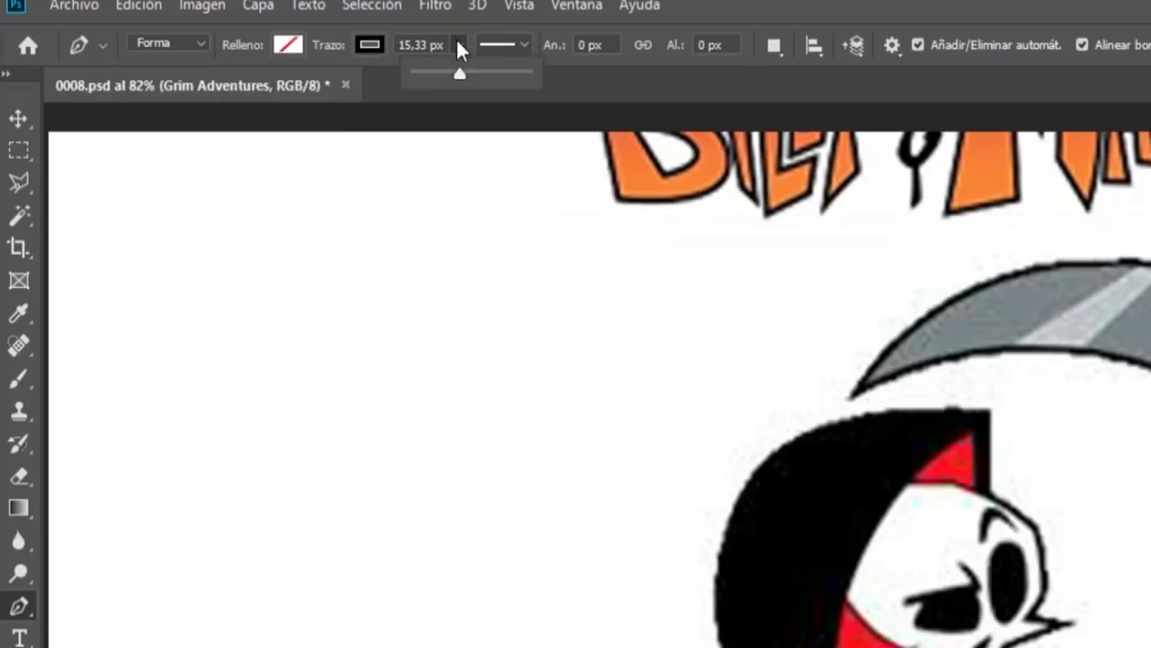
pyautogui.click(445, 44)
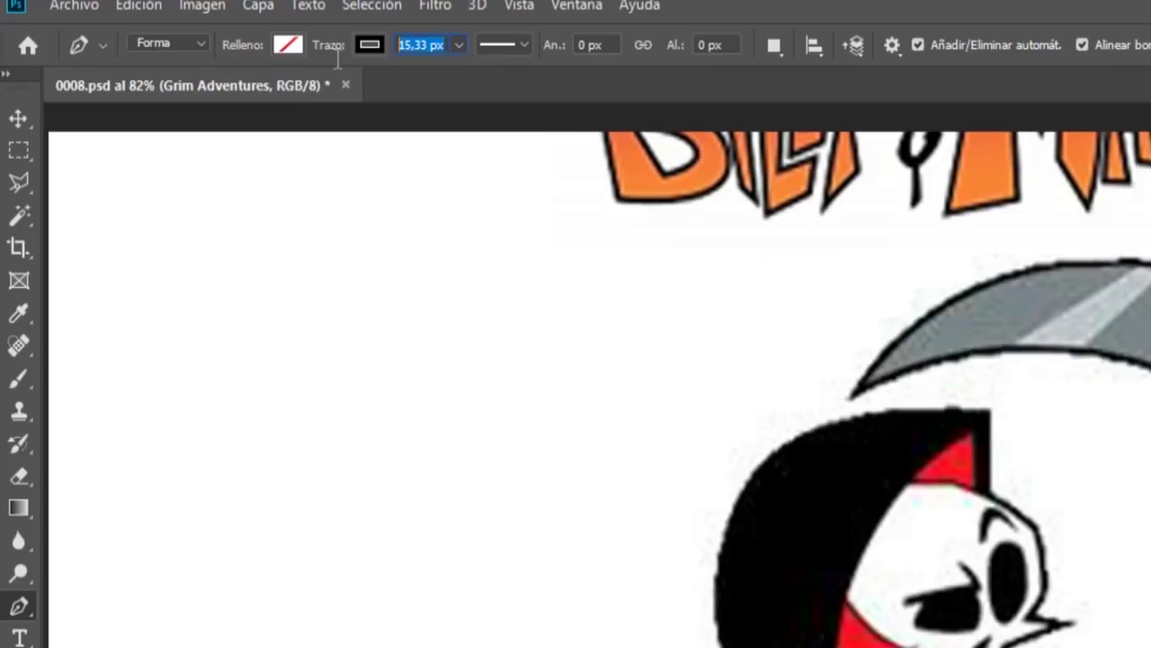
pyautogui.write('3')
pyautogui.click(518, 45)
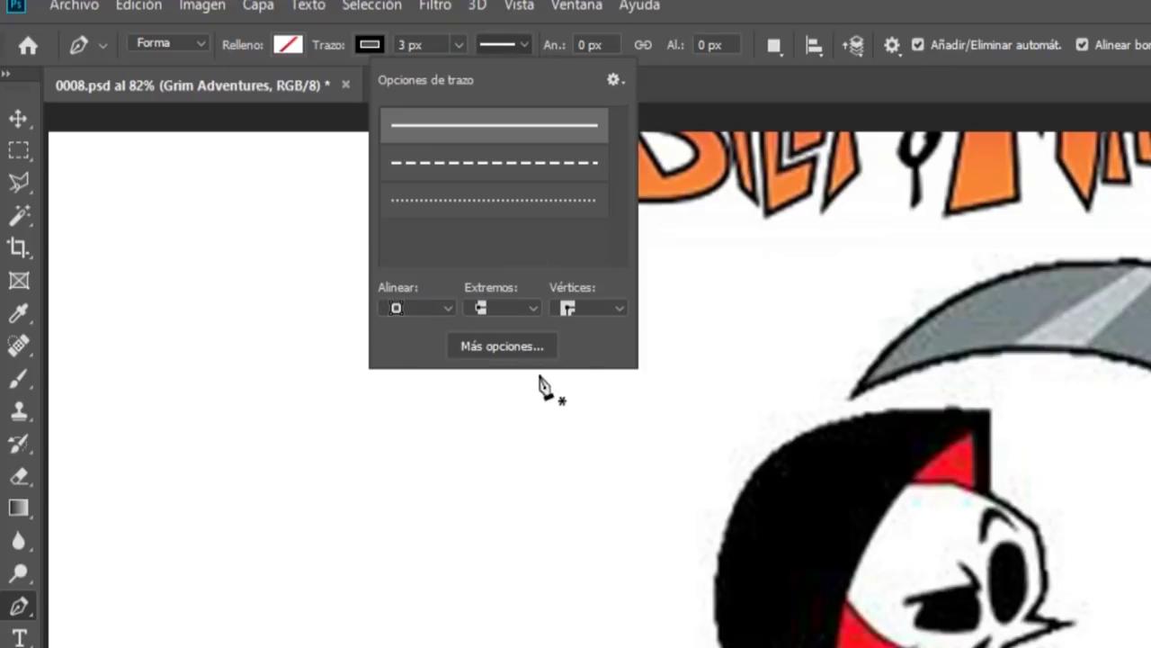
pyautogui.click(447, 306)
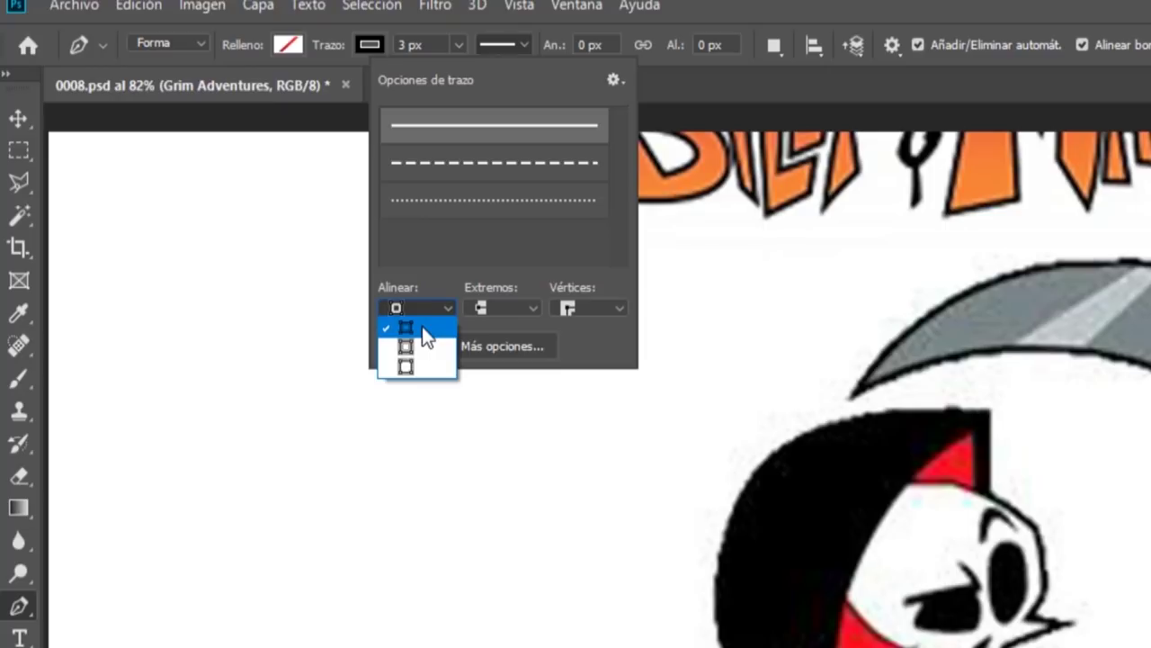
pyautogui.click(444, 309)
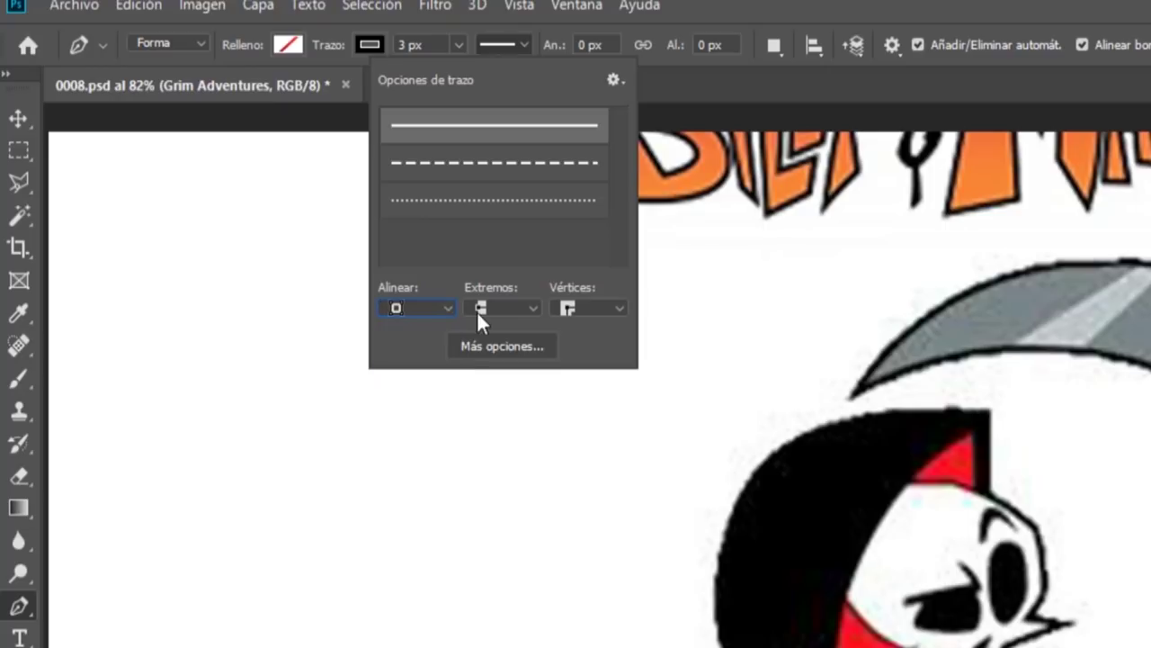
pyautogui.click(536, 307)
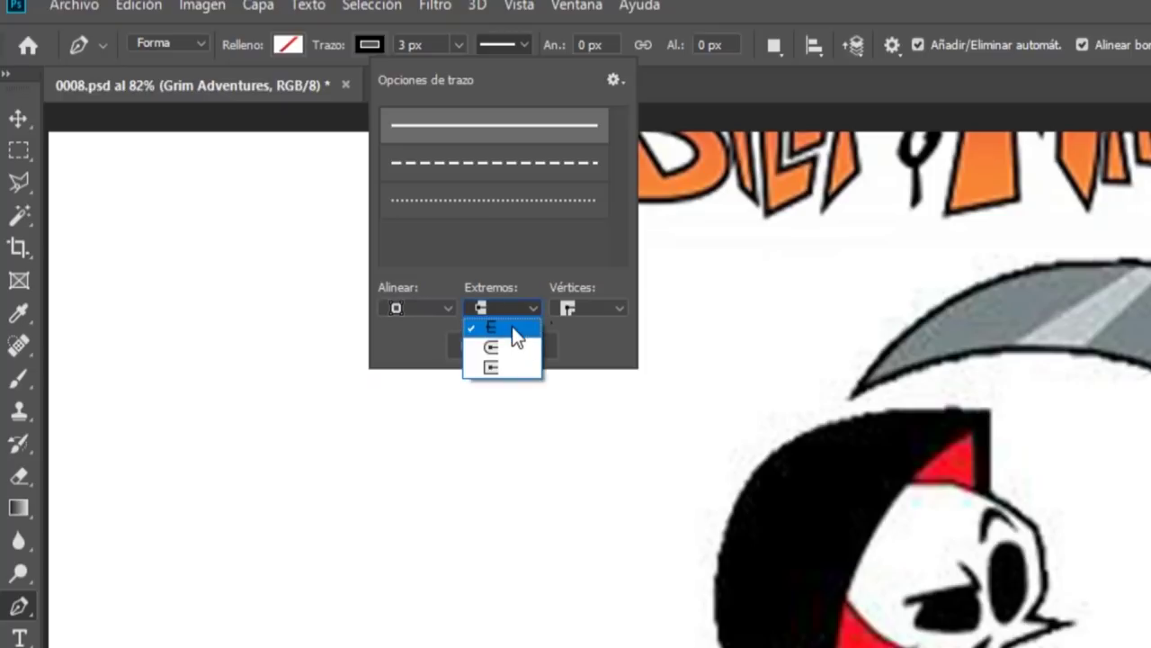
pyautogui.click(536, 304)
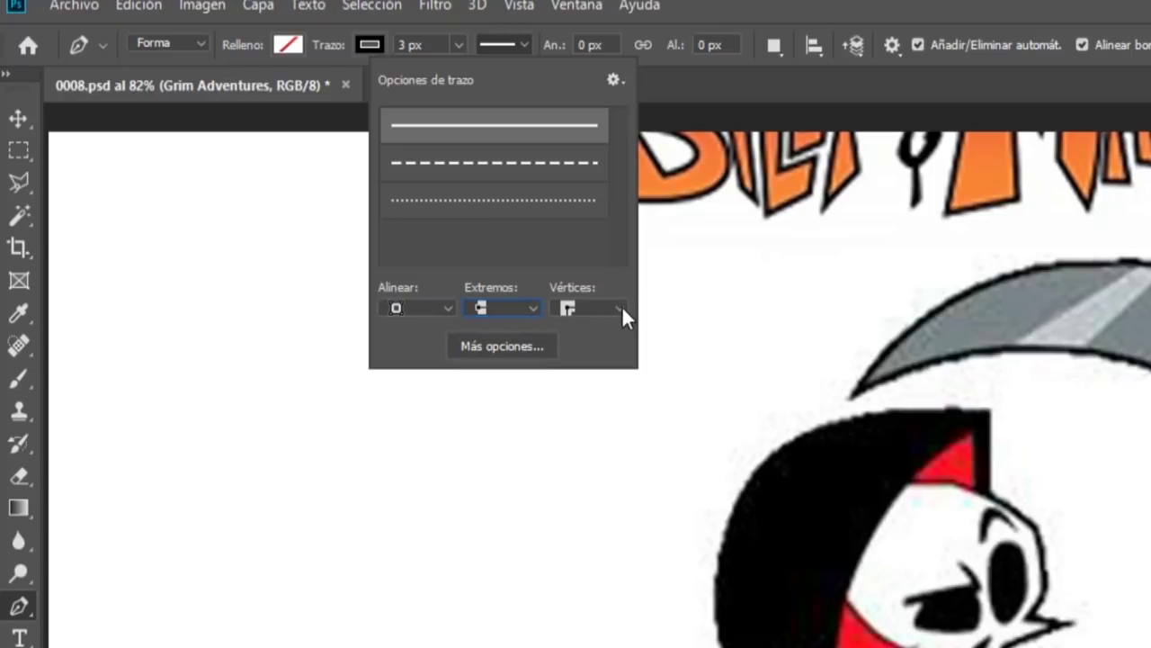
pyautogui.click(622, 310)
pyautogui.click(619, 307)
pyautogui.click(459, 45)
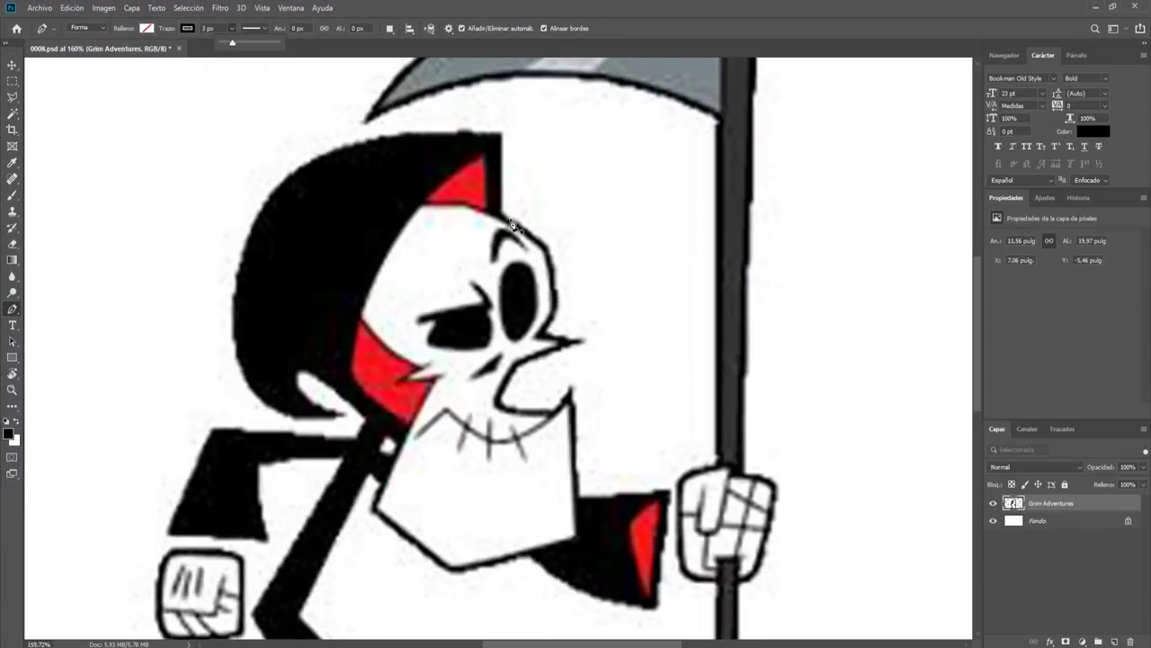
# Step: Draw the curved skull edge from the head top down past the eye, creating Forma 1
pyautogui.moveTo(510, 221); pyautogui.dragTo(546, 245)
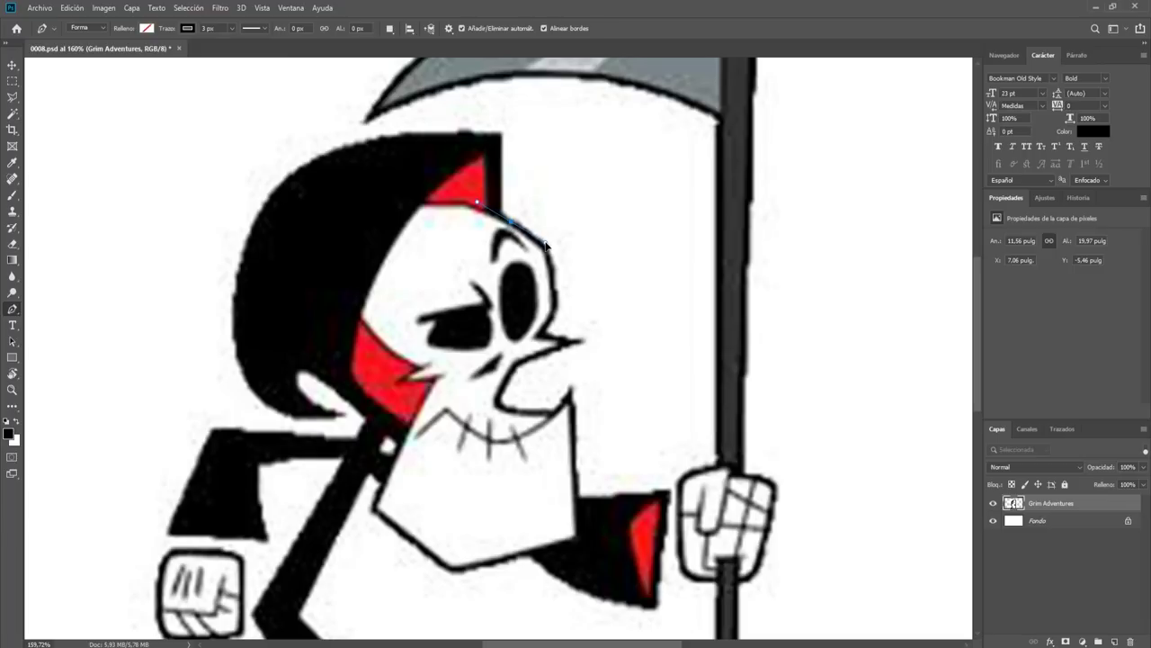
pyautogui.click(546, 244)
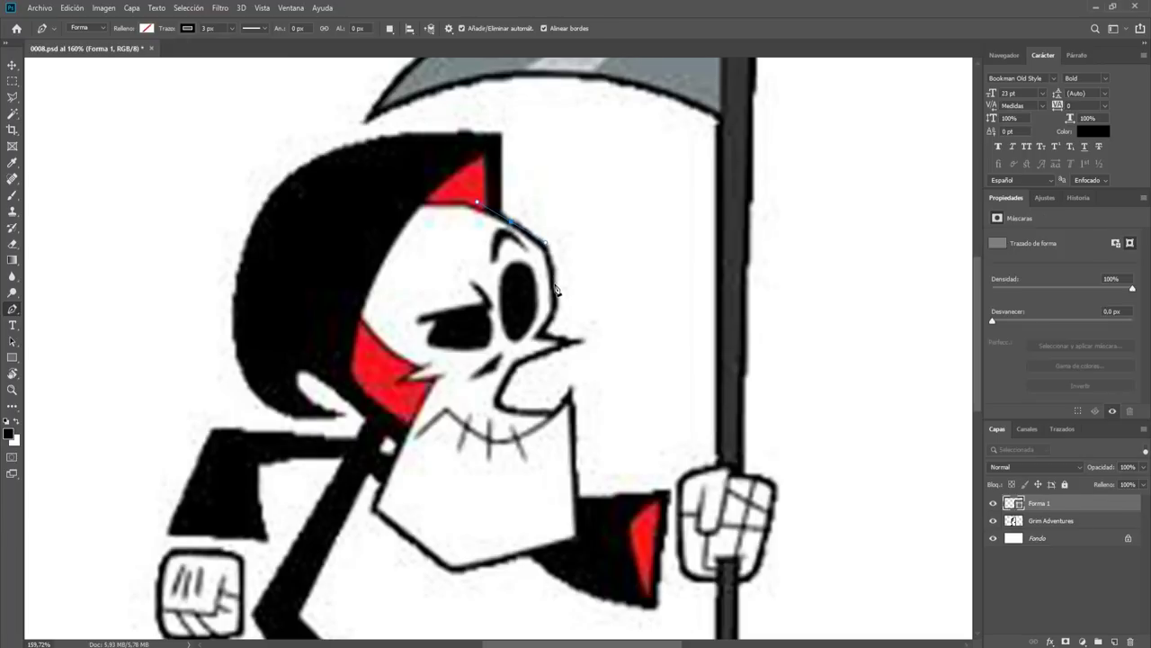
pyautogui.moveTo(554, 286); pyautogui.dragTo(555, 301)
pyautogui.moveTo(538, 338); pyautogui.dragTo(555, 297)
pyautogui.moveTo(554, 286); pyautogui.dragTo(557, 316)
pyautogui.moveTo(557, 317); pyautogui.dragTo(556, 310)
pyautogui.moveTo(556, 290); pyautogui.dragTo(558, 313)
# Step: Continue the outline with corners at the nose tip, under the nose, and down the jaw
pyautogui.click(582, 341)
pyautogui.click(517, 363)
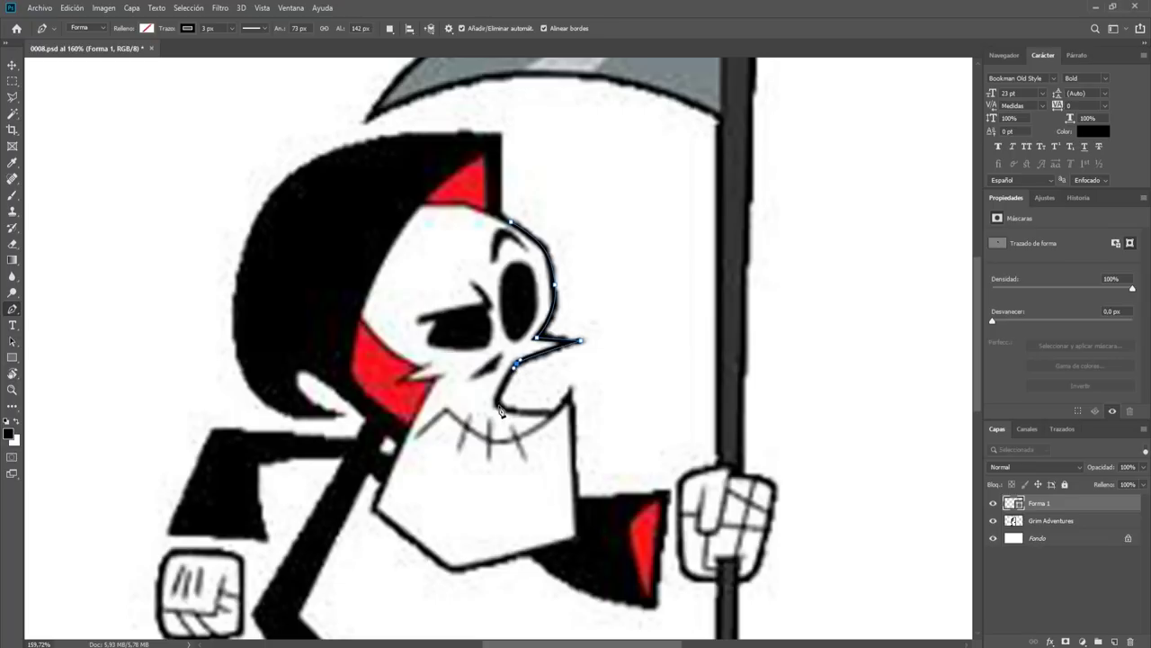
pyautogui.click(499, 406)
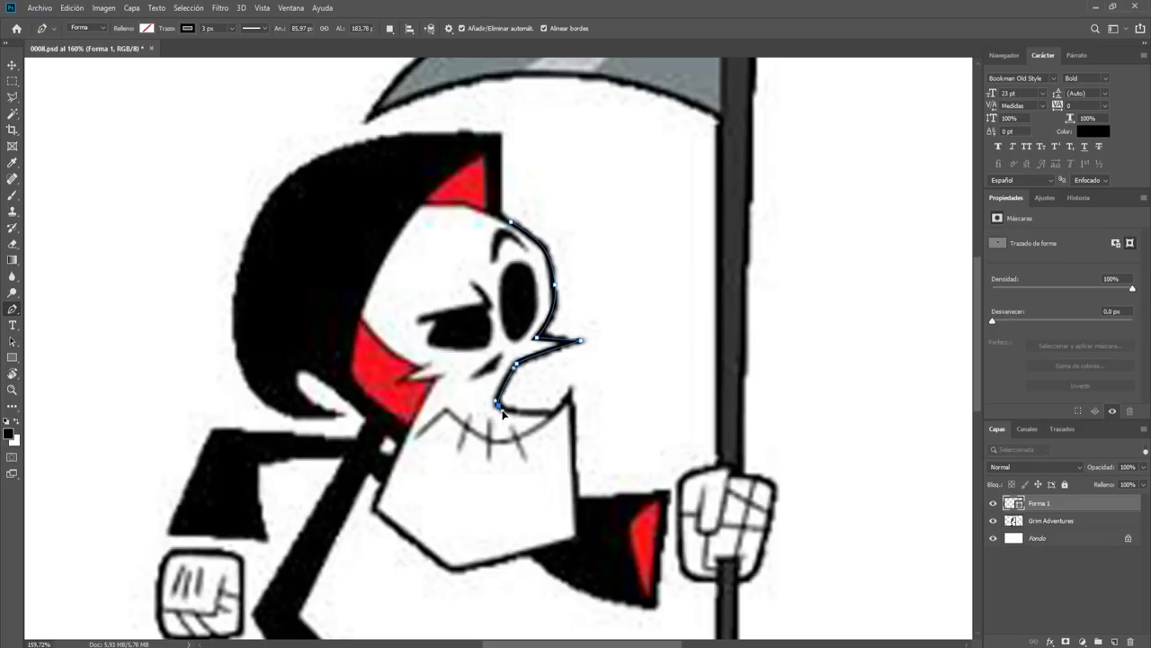
pyautogui.click(551, 413)
pyautogui.click(578, 536)
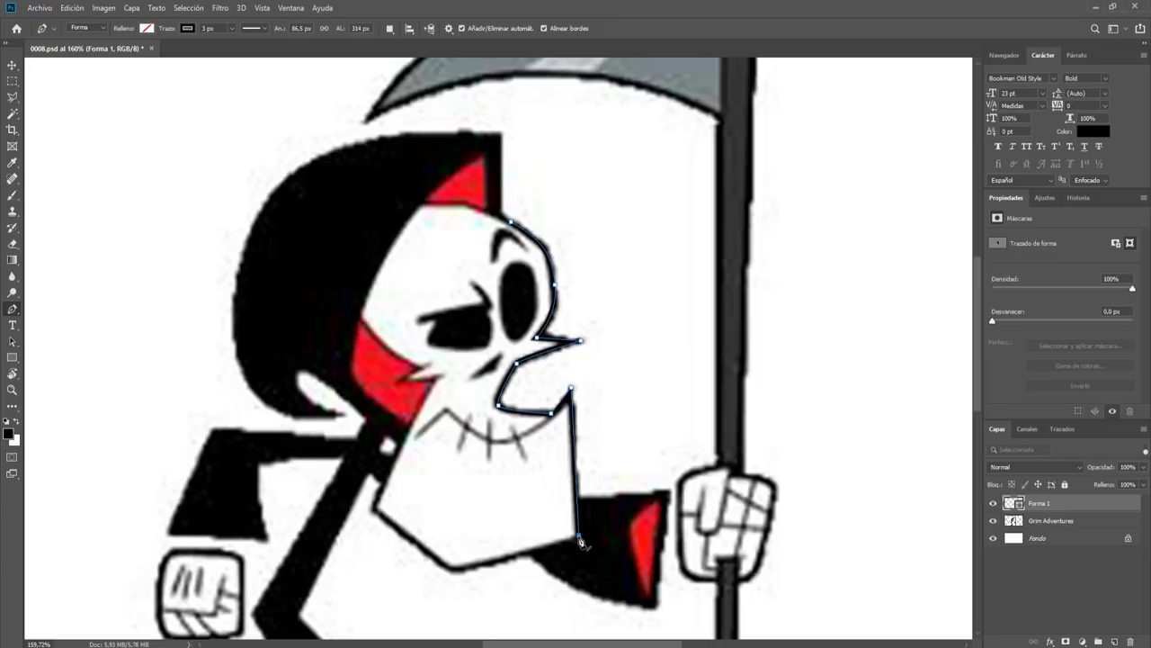
pyautogui.click(454, 570)
# Step: Add anchors at the chin's left corner, up the left jaw, and at the hood notch
pyautogui.scroll(5, 554, 557)
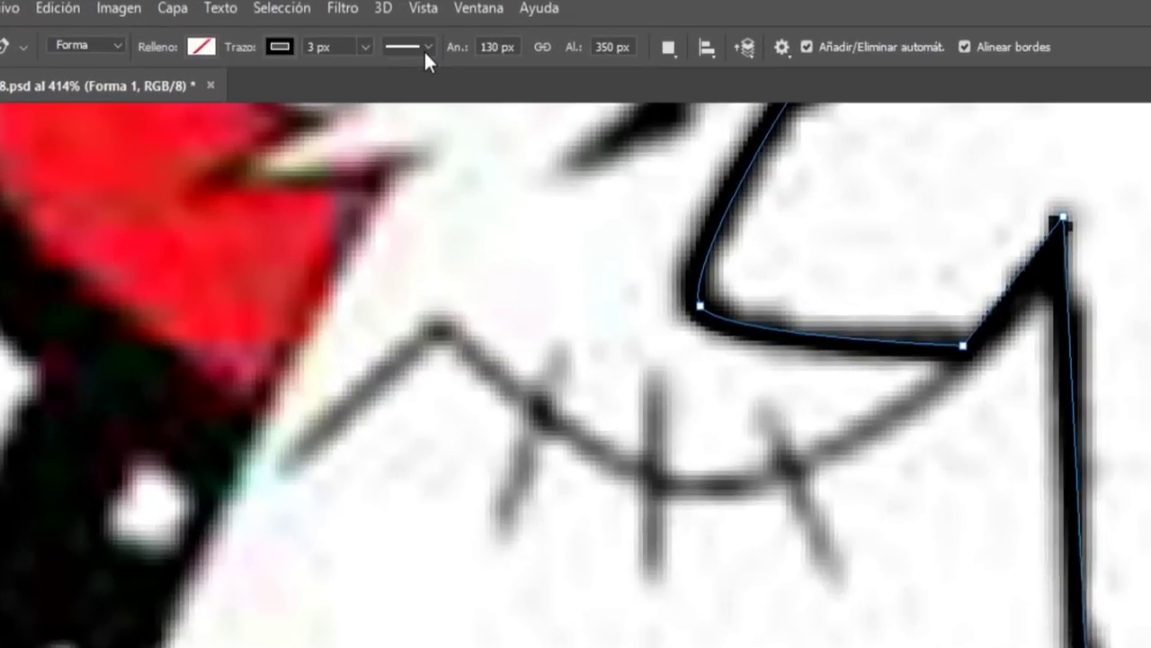
pyautogui.click(263, 28)
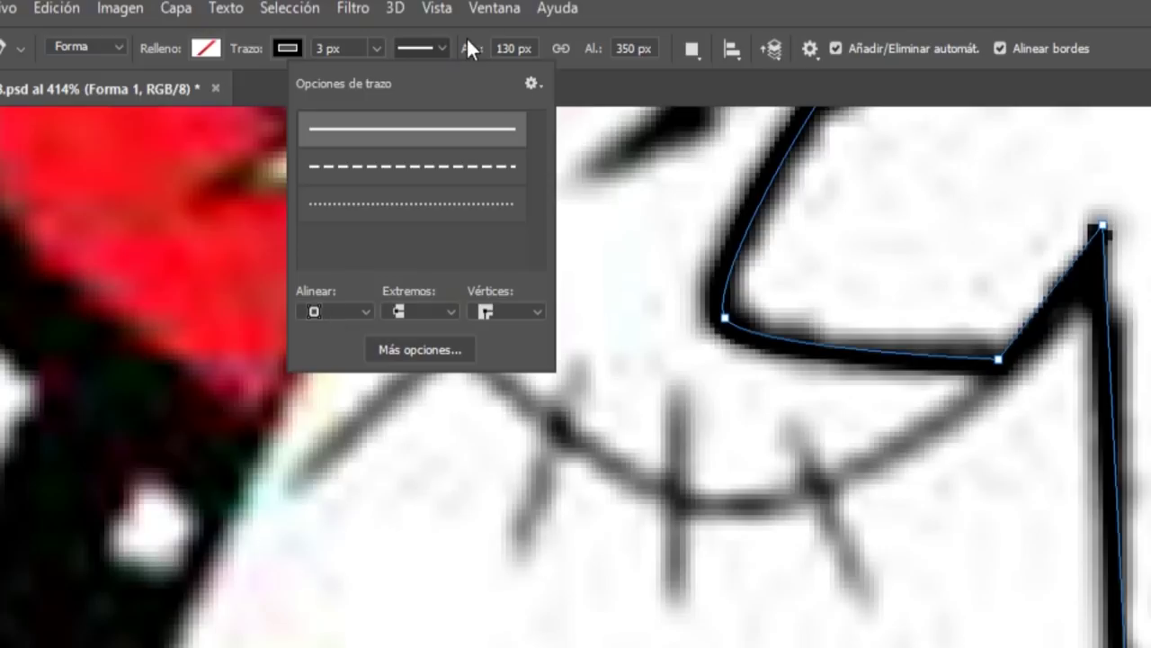
pyautogui.click(378, 47)
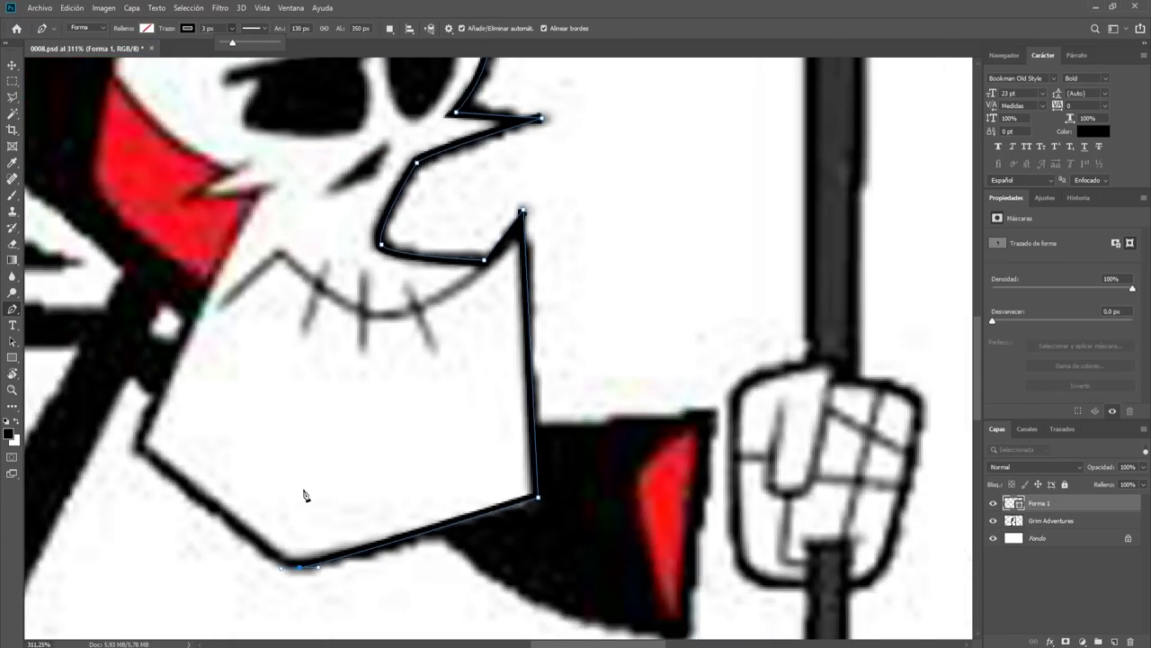
pyautogui.click(154, 455)
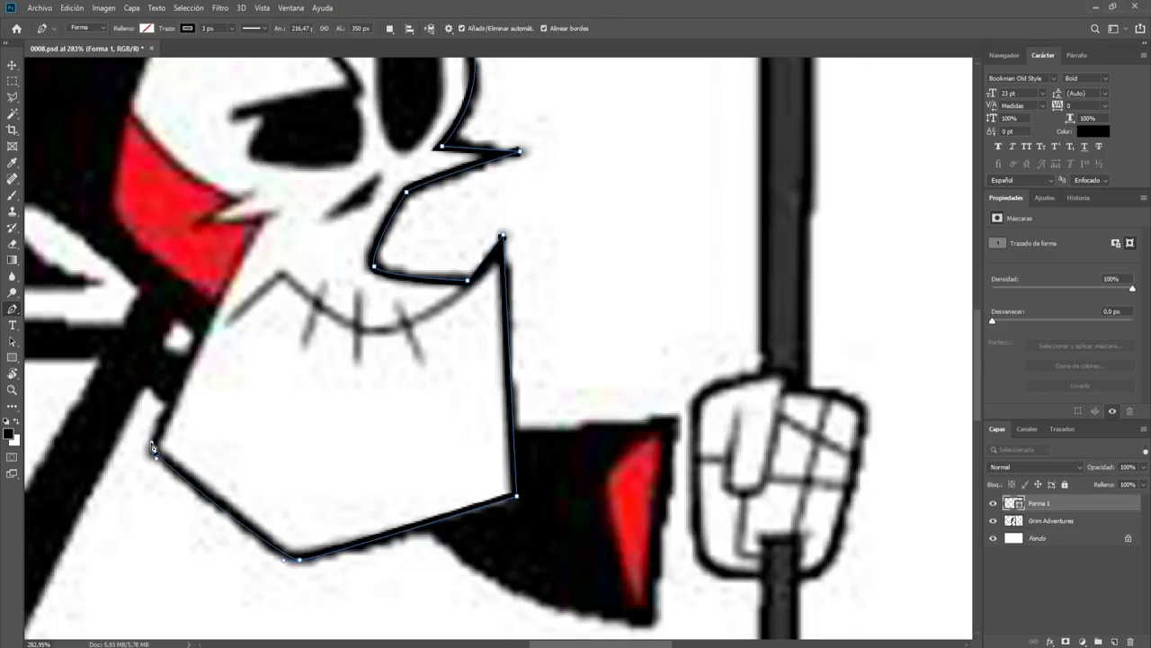
pyautogui.moveTo(242, 250); pyautogui.dragTo(274, 343)
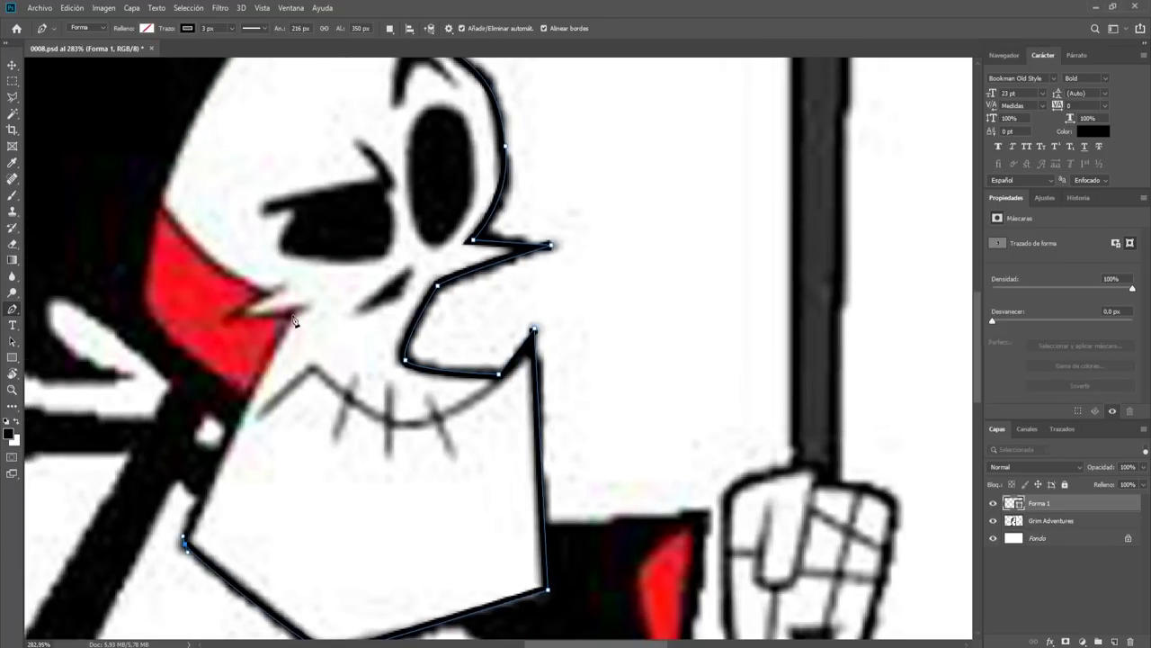
pyautogui.click(294, 317)
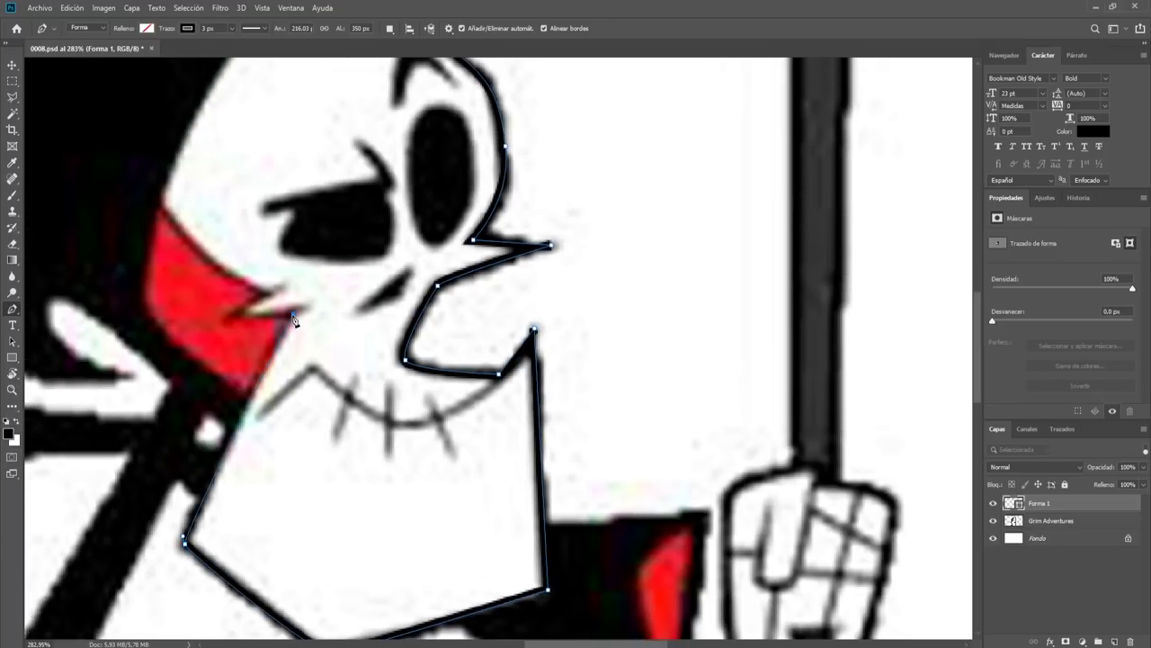
pyautogui.click(231, 317)
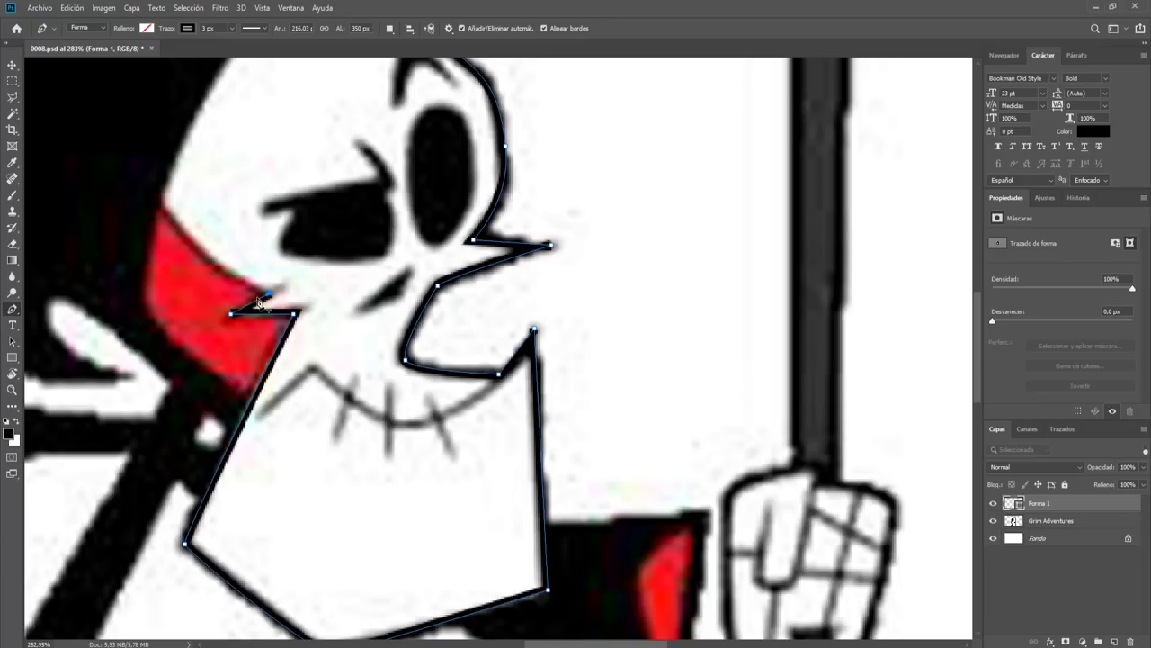
# Step: Curve the outline along the red hood edge up over the top of the skull
pyautogui.moveTo(232, 275); pyautogui.dragTo(302, 352)
pyautogui.click(231, 286)
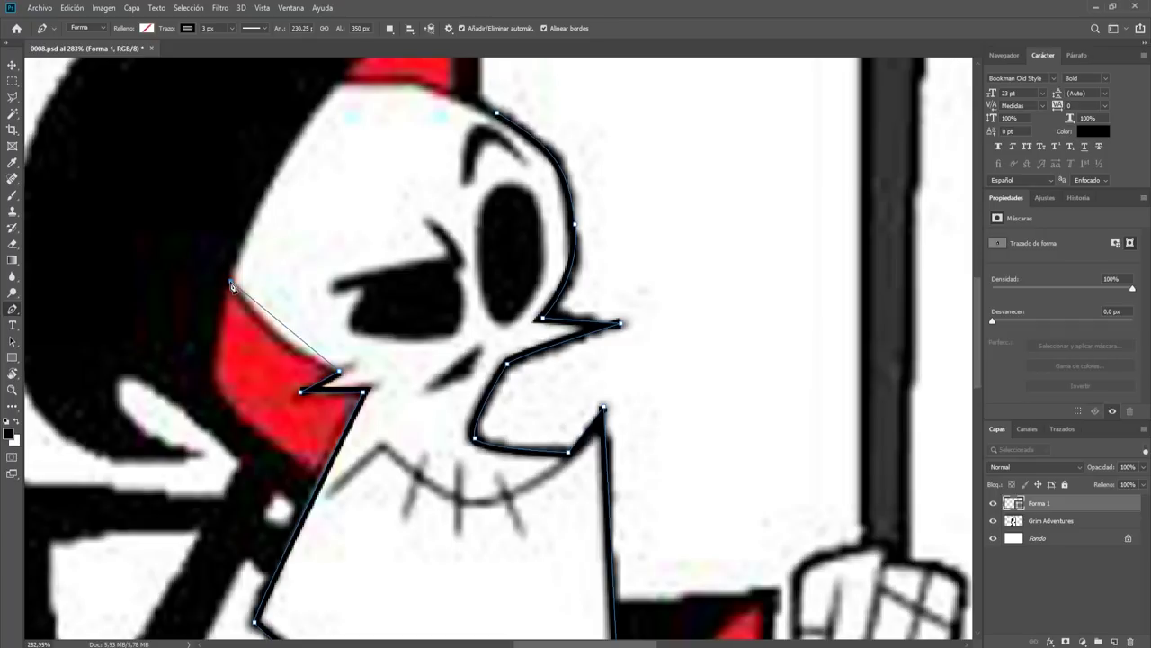
pyautogui.moveTo(231, 286); pyautogui.dragTo(204, 229)
pyautogui.moveTo(219, 226); pyautogui.dragTo(230, 347)
pyautogui.moveTo(367, 199); pyautogui.dragTo(498, 203)
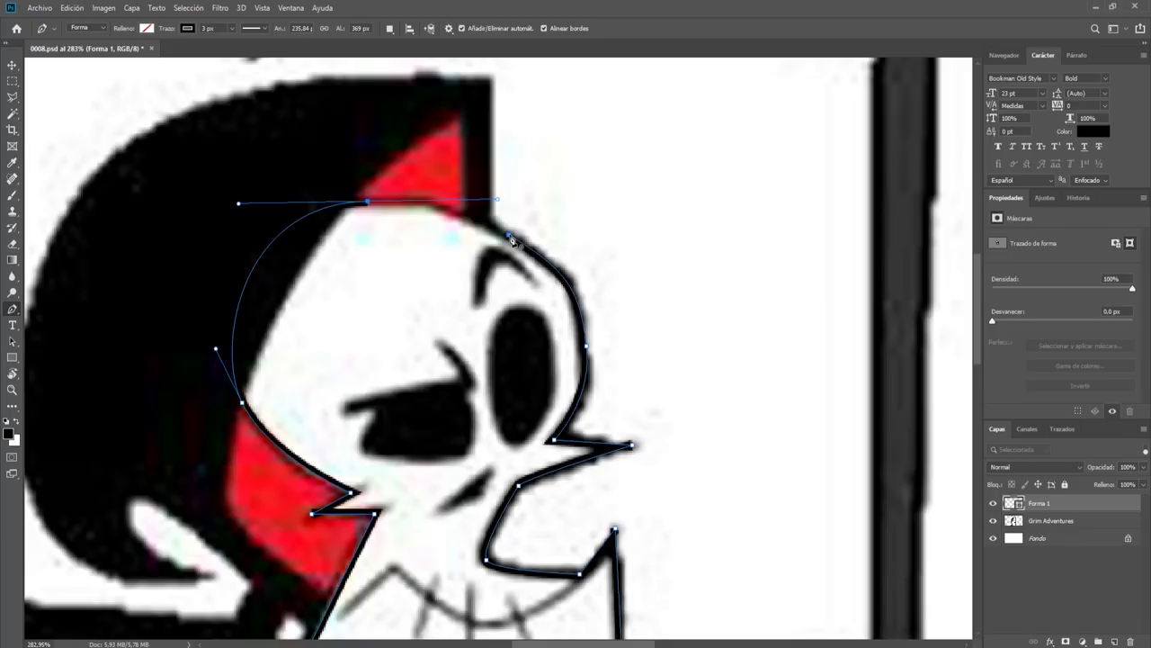
# Step: Close the head path at its start anchor and round the skull top with the anchor handles
pyautogui.click(509, 235)
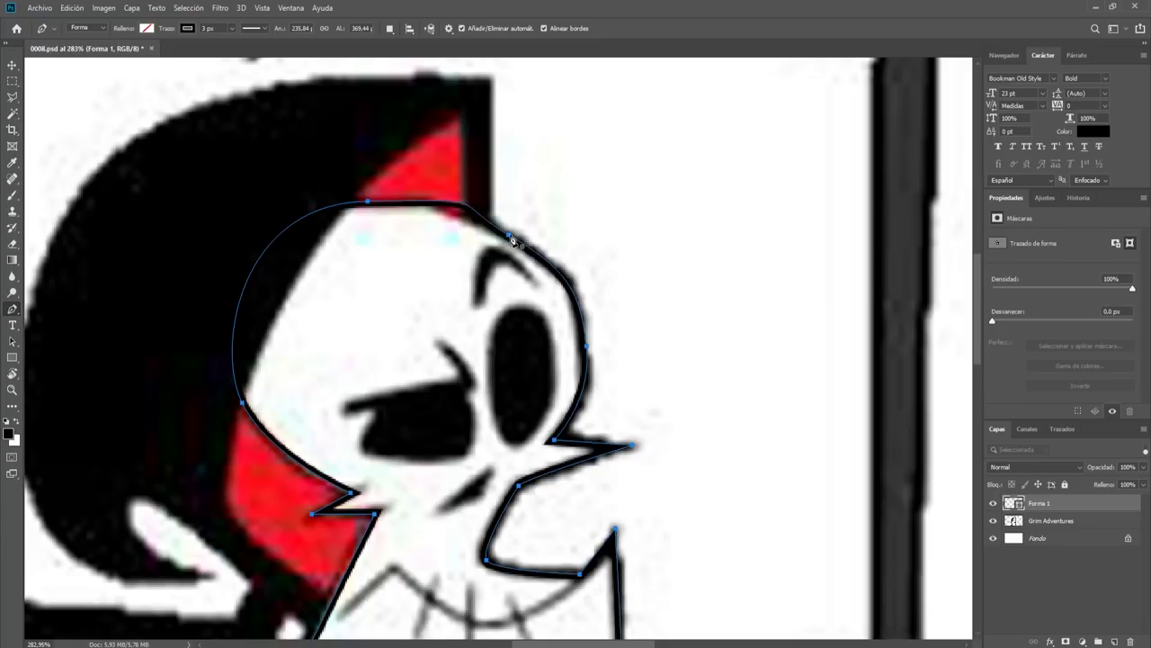
pyautogui.keyDown('alt'); pyautogui.click(369, 201); pyautogui.keyUp('alt')
pyautogui.moveTo(367, 200)
pyautogui.mouseDown()
pyautogui.moveTo(450, 205)
pyautogui.moveTo(434, 205)
pyautogui.mouseUp()
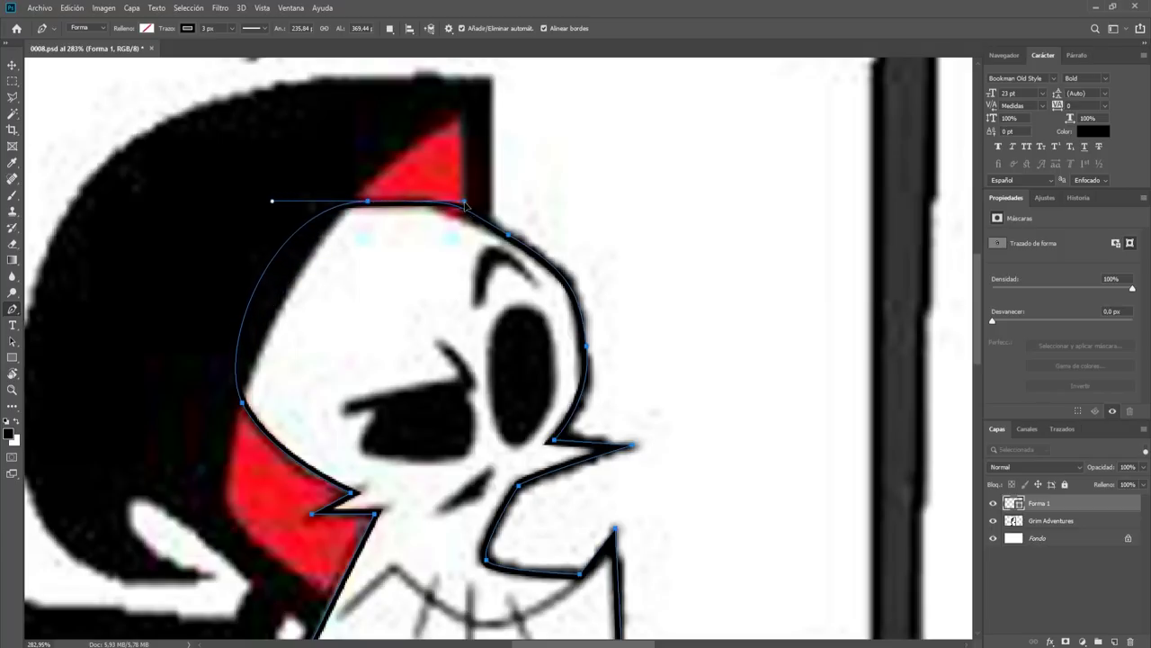
pyautogui.moveTo(425, 205); pyautogui.dragTo(422, 205)
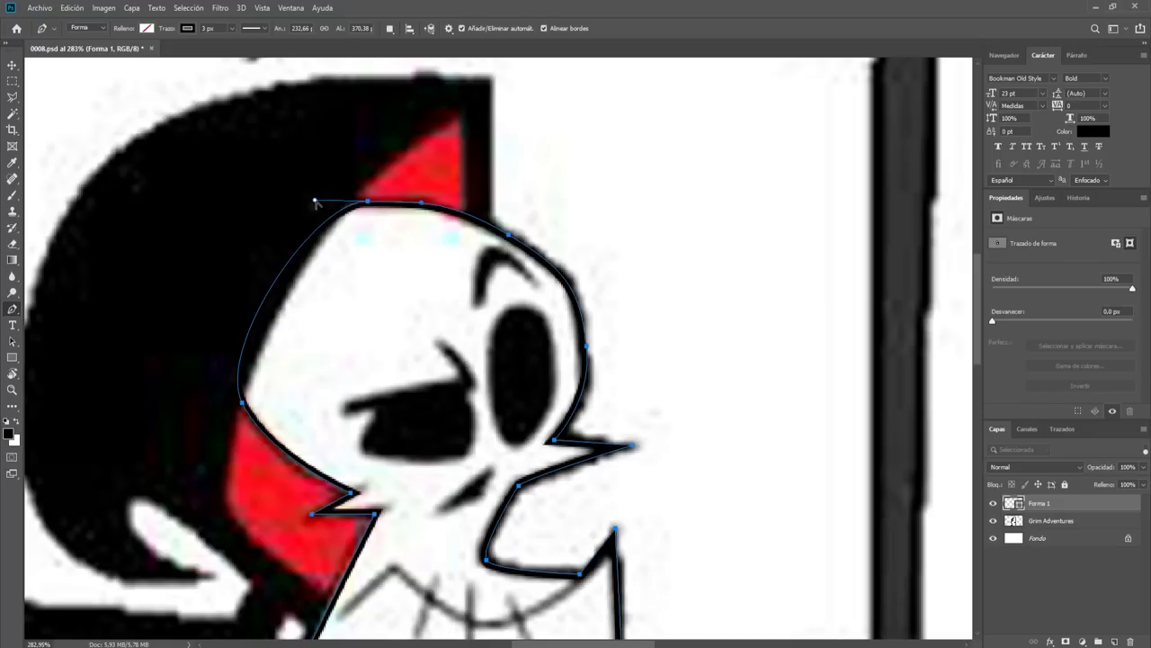
pyautogui.moveTo(315, 201); pyautogui.dragTo(266, 202)
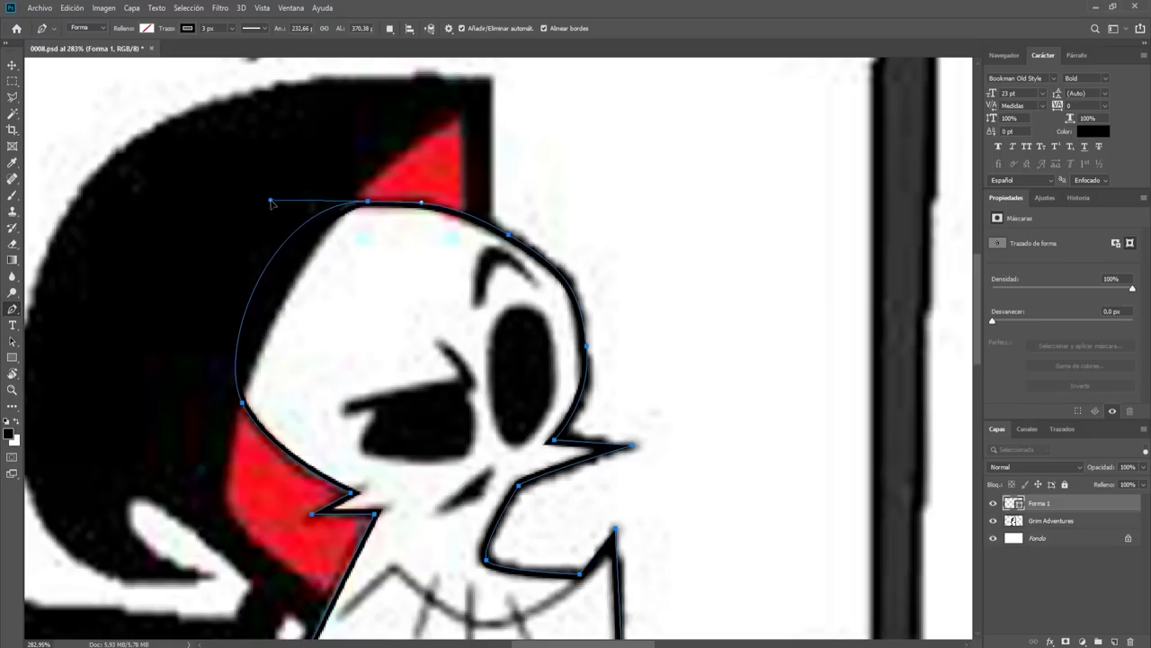
pyautogui.click(569, 279)
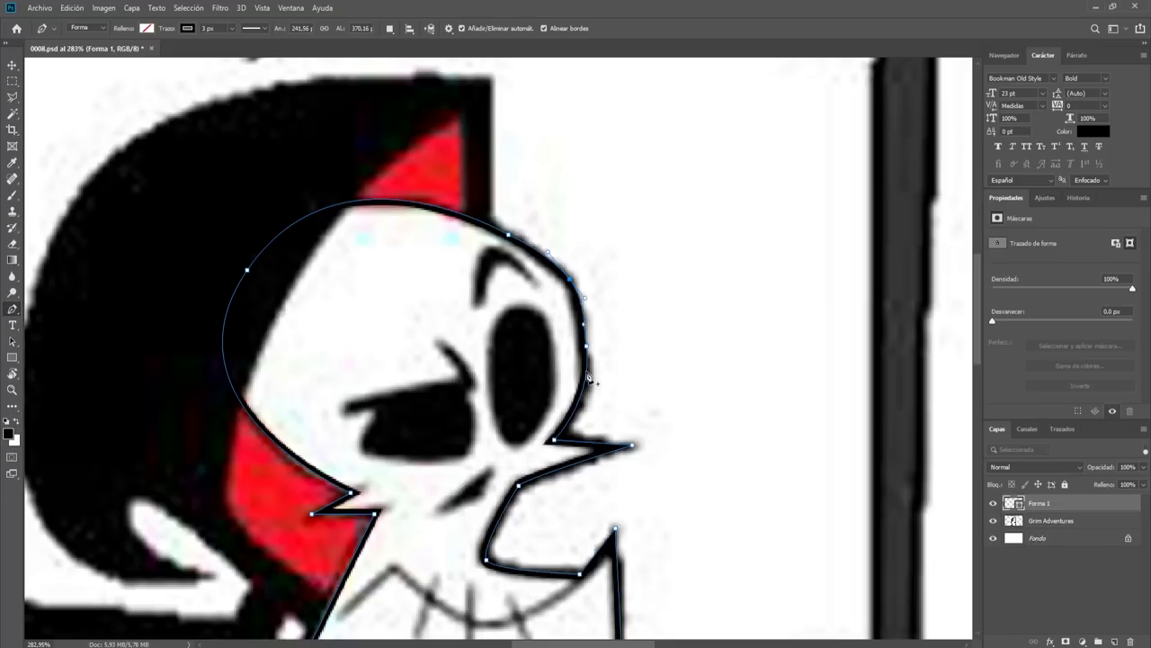
# Step: Zoom out and hide the Grim Adventures layer to view the black outline alone
pyautogui.scroll(-1, 548, 511)
pyautogui.scroll(-1, 549, 511)
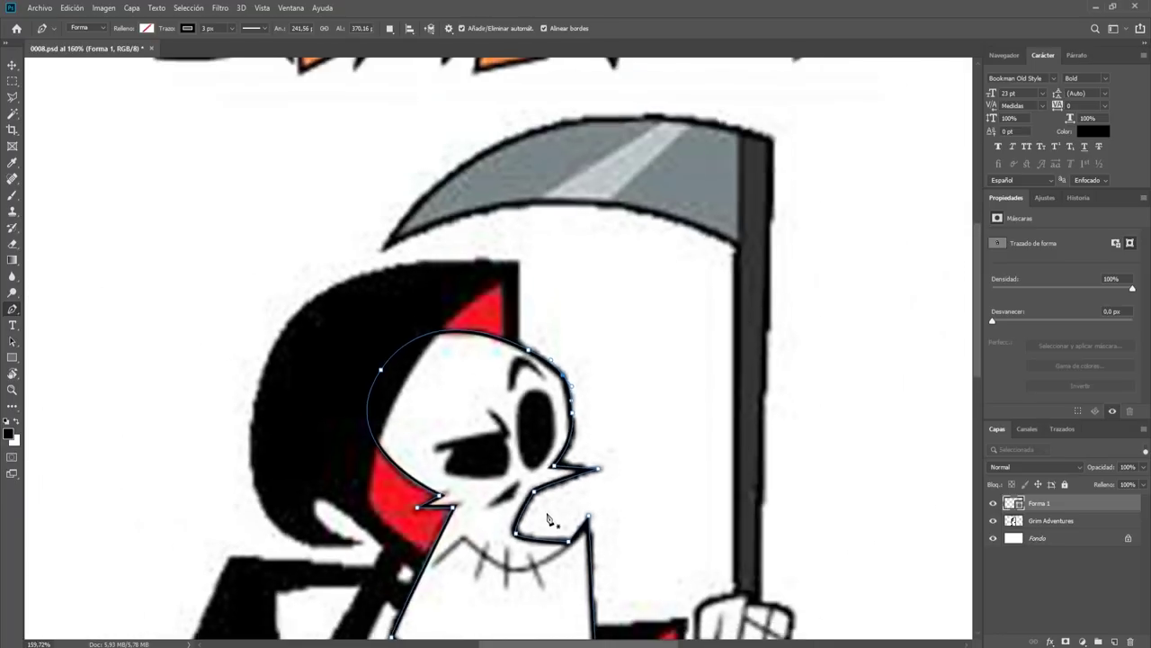
pyautogui.scroll(-1, 549, 511)
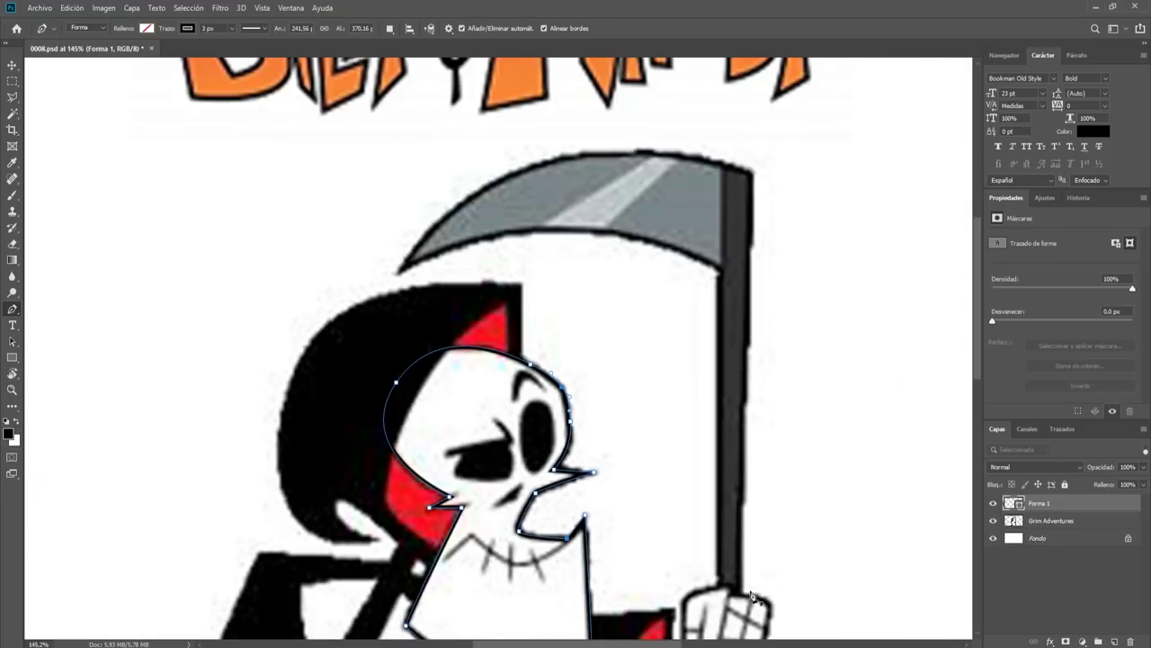
pyautogui.click(993, 521)
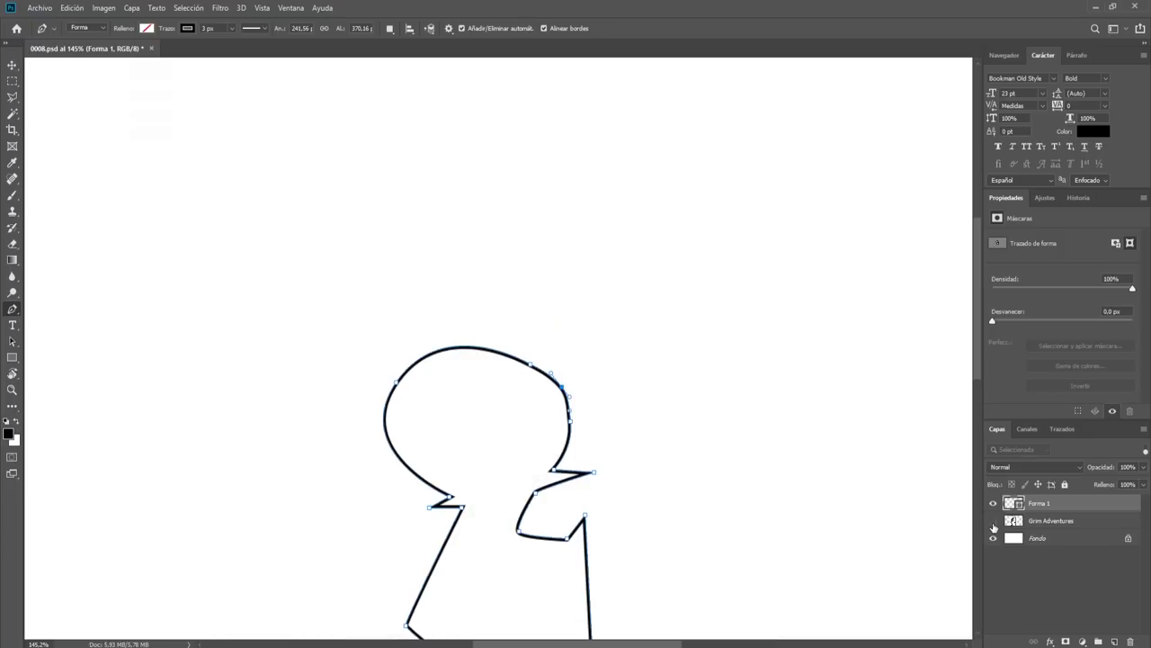
# Step: Show the cartoon, rename Forma 1 to 'cabeza', and add an empty Capa 1 layer above
pyautogui.click(993, 521)
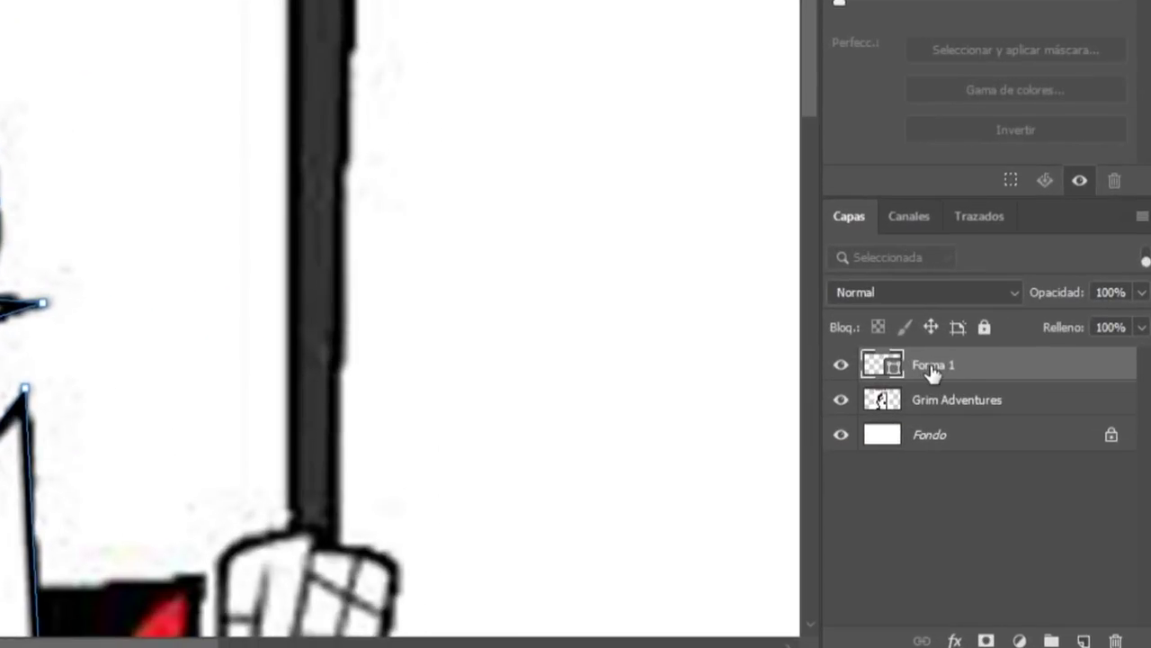
pyautogui.doubleClick(933, 367)
pyautogui.write('cabeza')
pyautogui.press('Return')
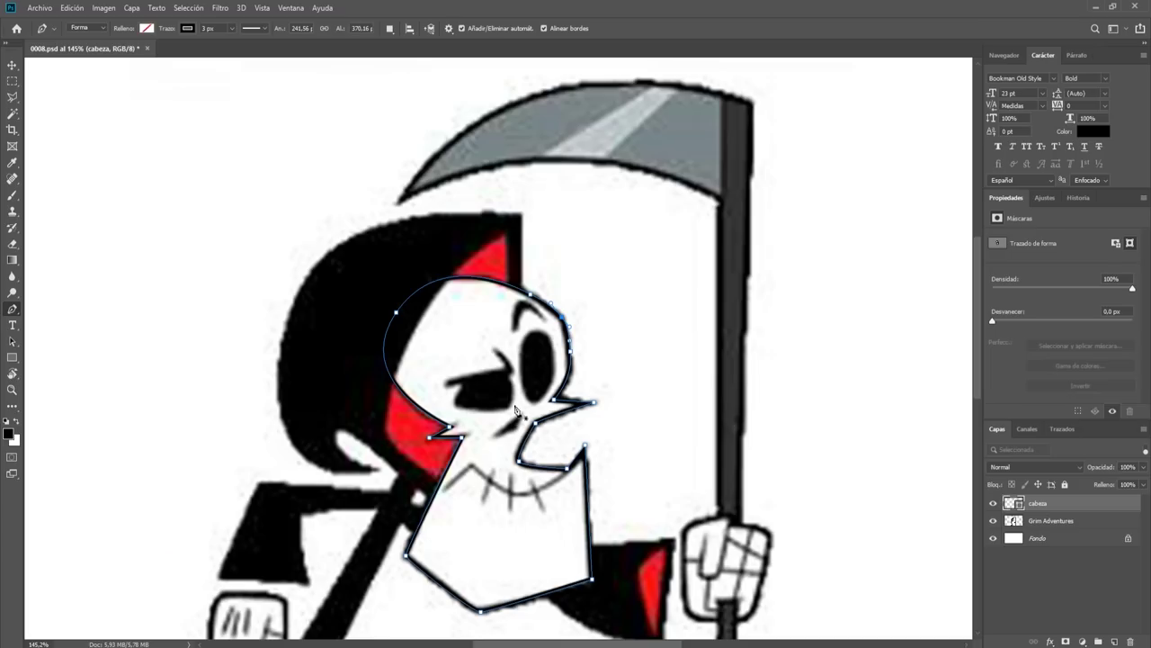
pyautogui.scroll(2, 485, 403)
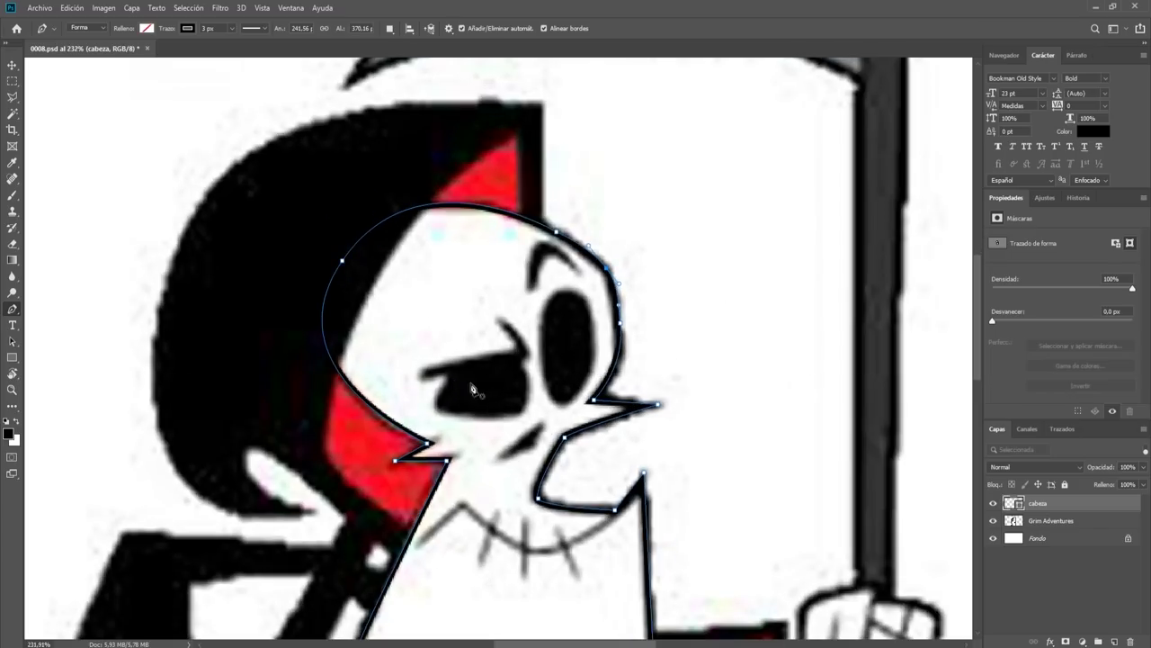
pyautogui.hotkey('ctrl', 'shift', 'alt', 'n')
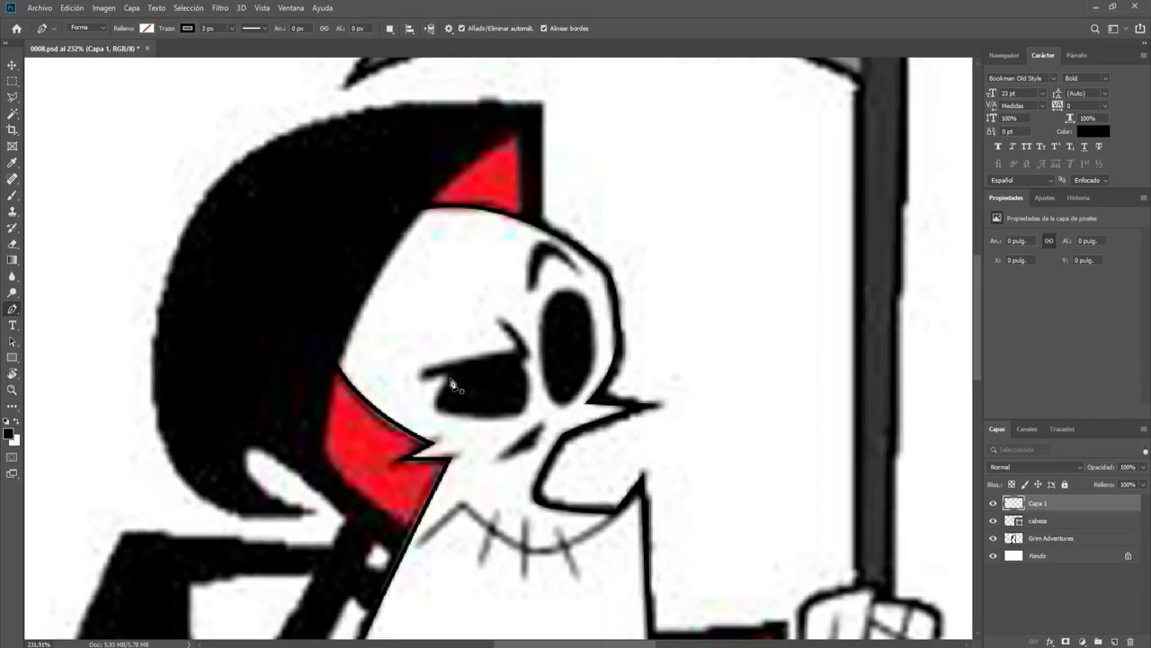
# Step: Trace the left eye socket as a closed path with a curved upper edge
pyautogui.click(450, 371)
pyautogui.click(438, 411)
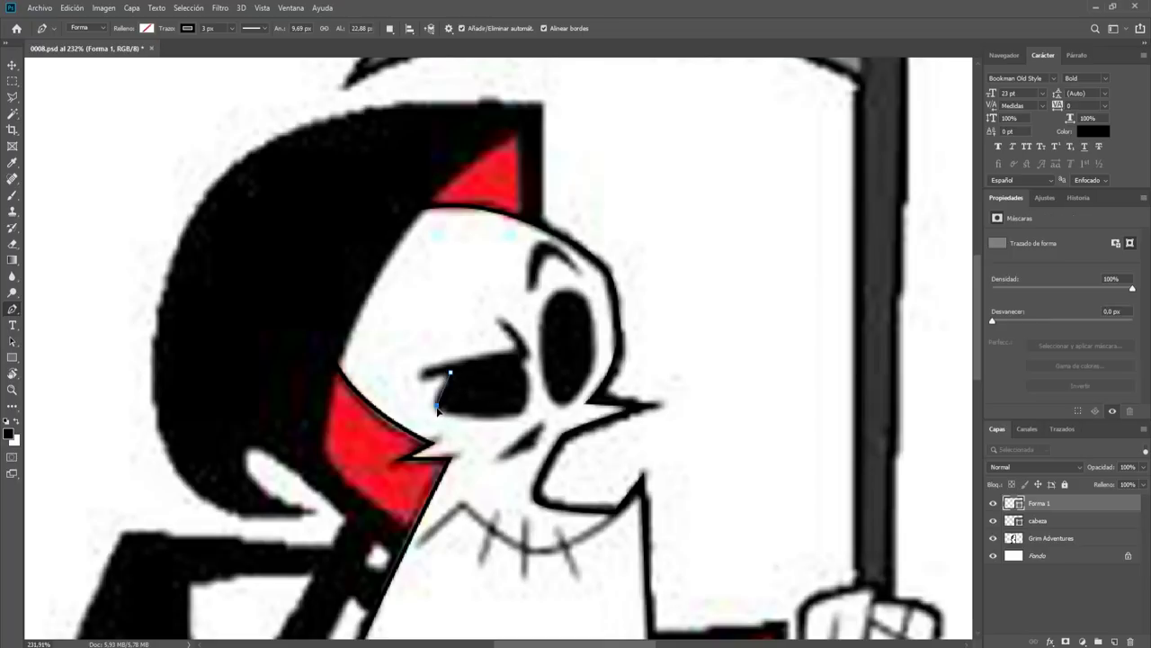
pyautogui.click(491, 416)
pyautogui.click(521, 411)
pyautogui.click(520, 363)
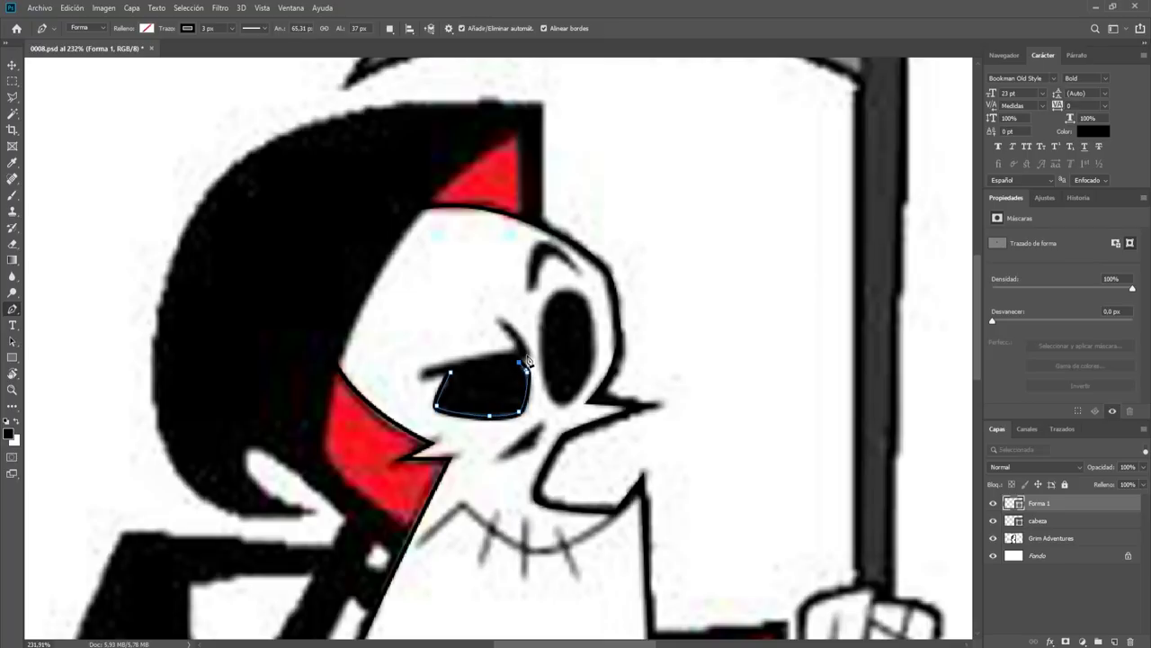
pyautogui.click(506, 322)
pyautogui.moveTo(506, 322); pyautogui.dragTo(515, 350)
pyautogui.click(424, 369)
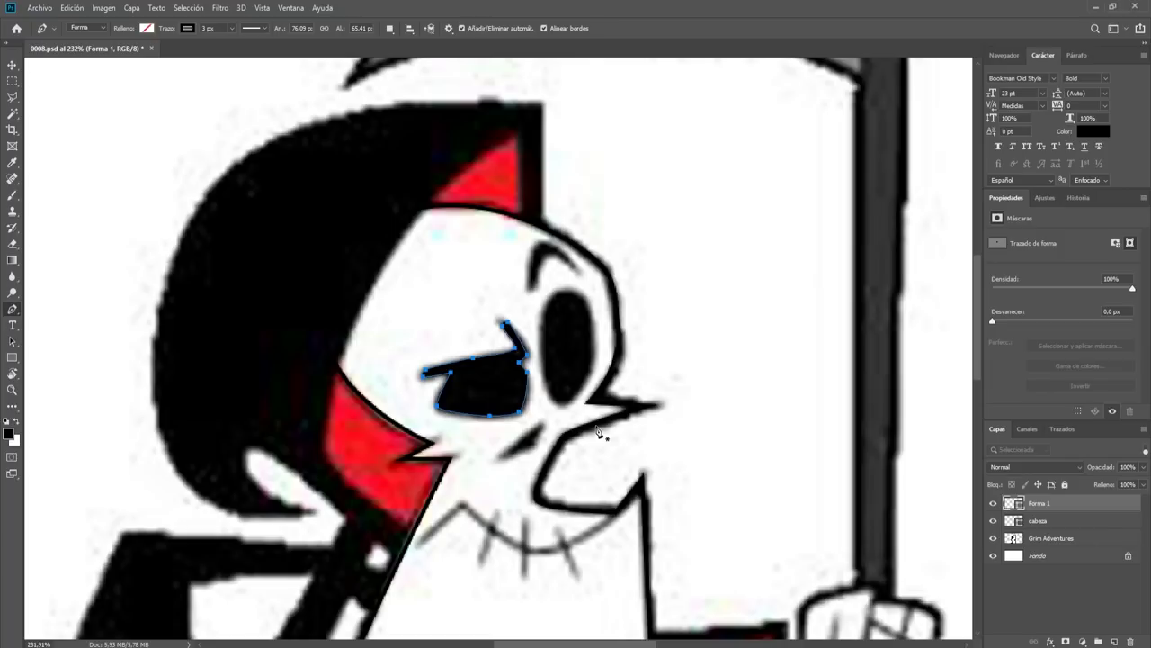
# Step: Fill the eye shape with solid black, checking it with the cartoon briefly hidden
pyautogui.click(993, 538)
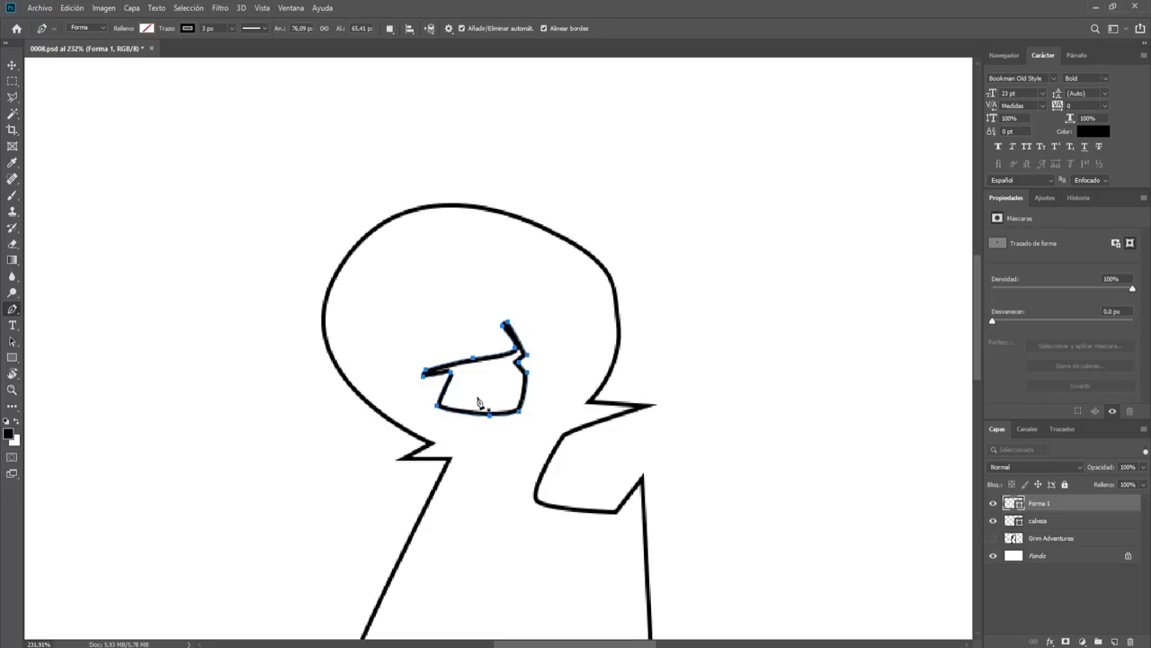
pyautogui.click(148, 28)
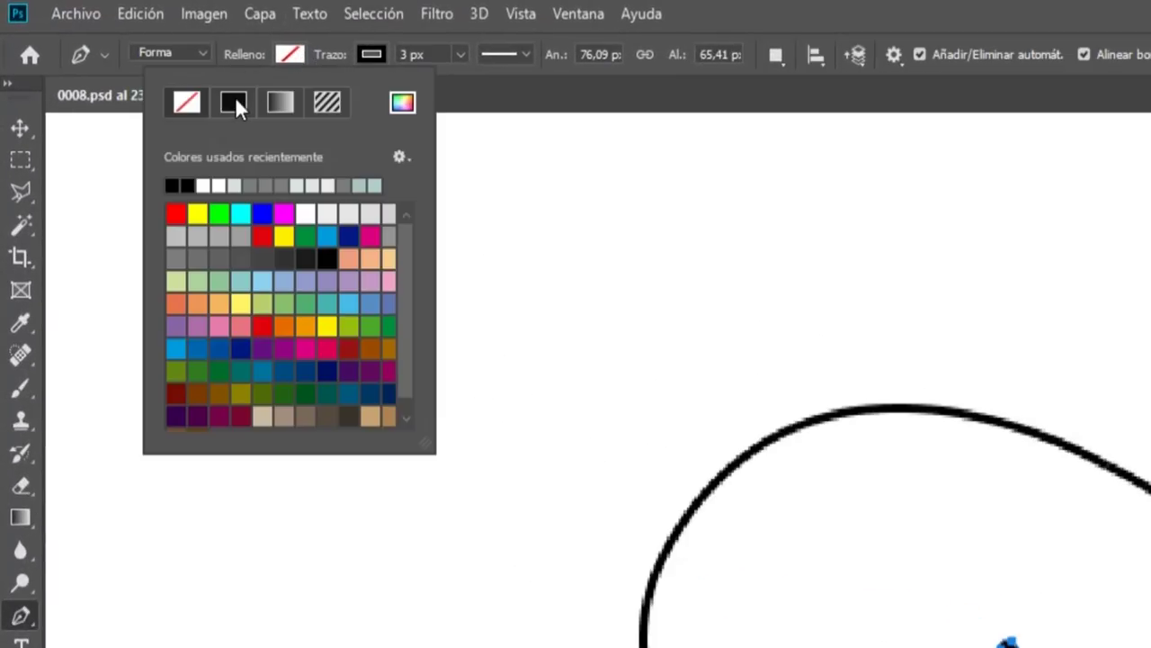
pyautogui.click(235, 96)
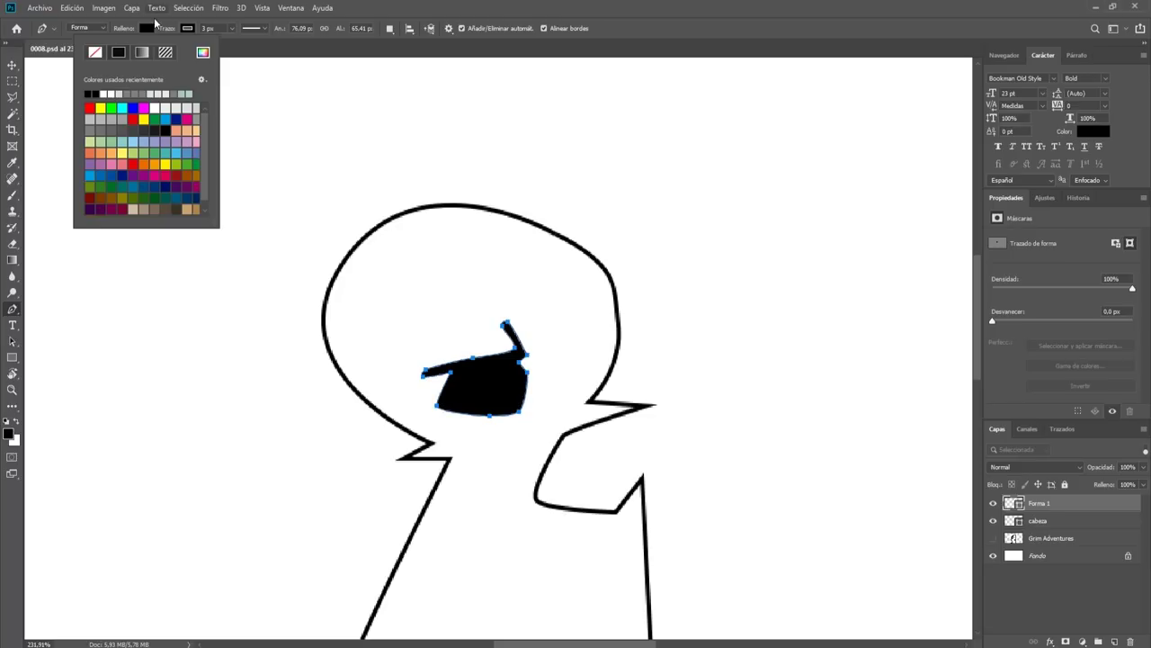
pyautogui.click(148, 29)
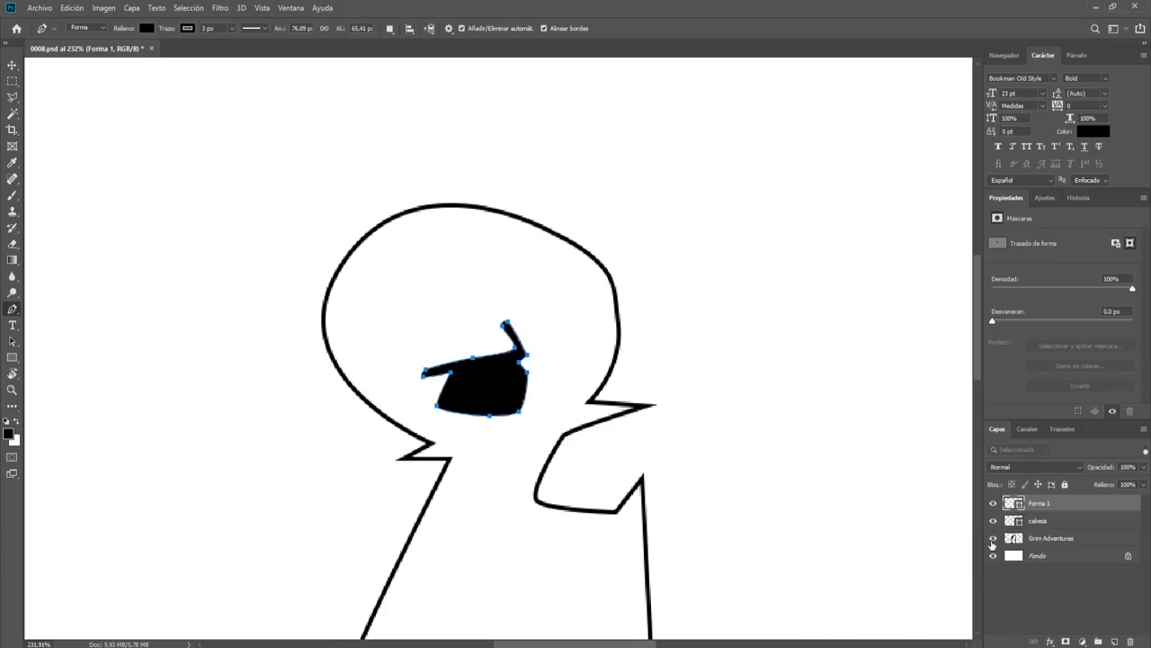
pyautogui.click(993, 539)
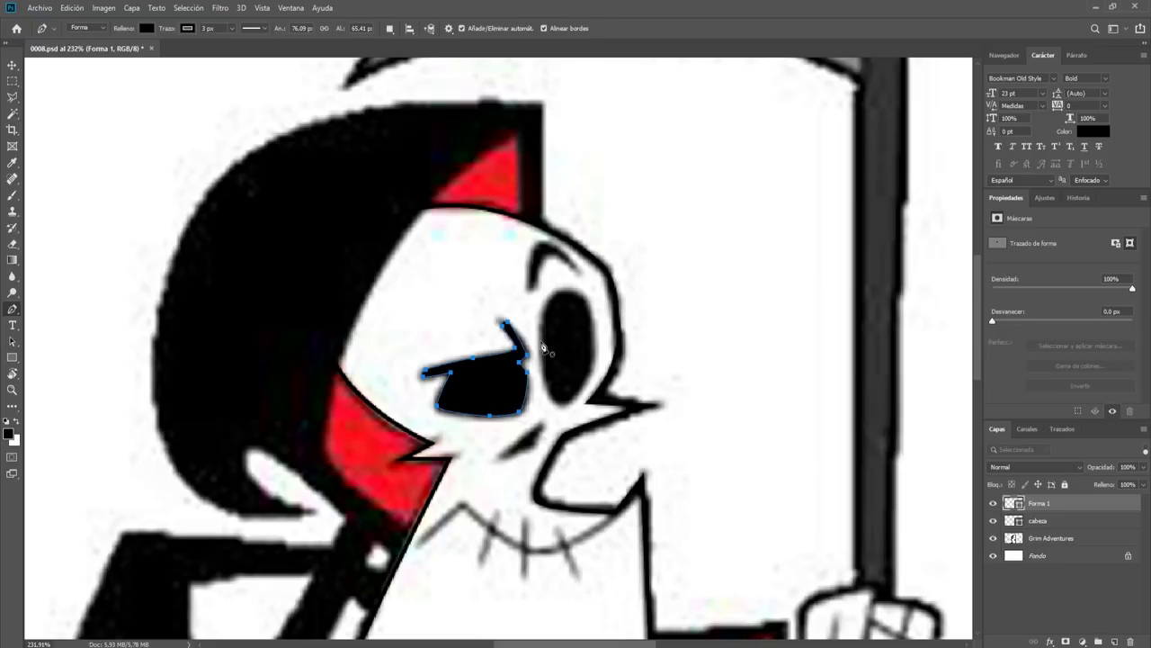
pyautogui.press('Escape')
# Step: Trace the right eye socket as a curved closed shape, Forma 2
pyautogui.click(540, 332)
pyautogui.click(543, 362)
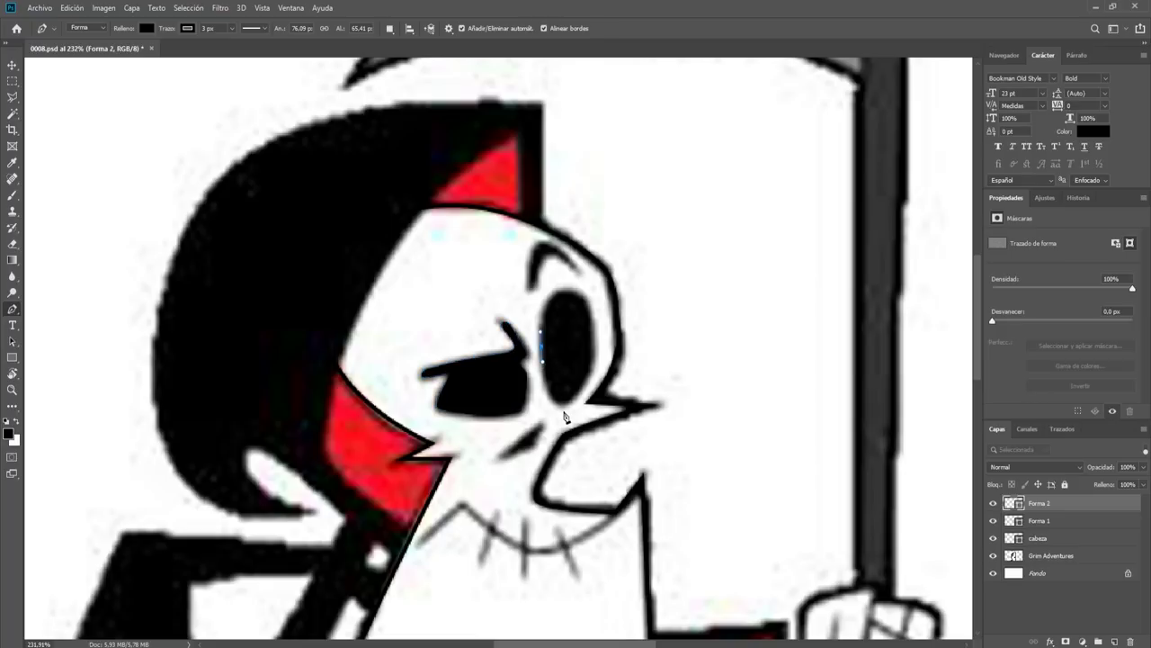
pyautogui.moveTo(563, 403); pyautogui.dragTo(581, 401)
pyautogui.moveTo(572, 291); pyautogui.dragTo(591, 291)
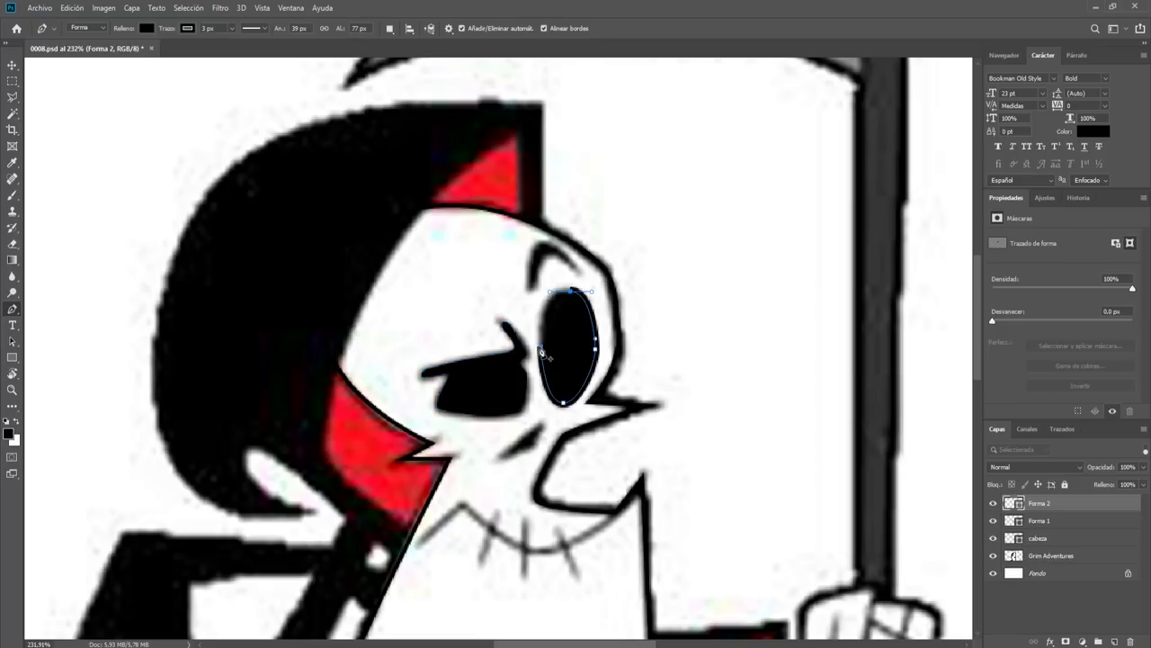
pyautogui.moveTo(542, 354); pyautogui.dragTo(542, 393)
pyautogui.moveTo(542, 392); pyautogui.dragTo(548, 400)
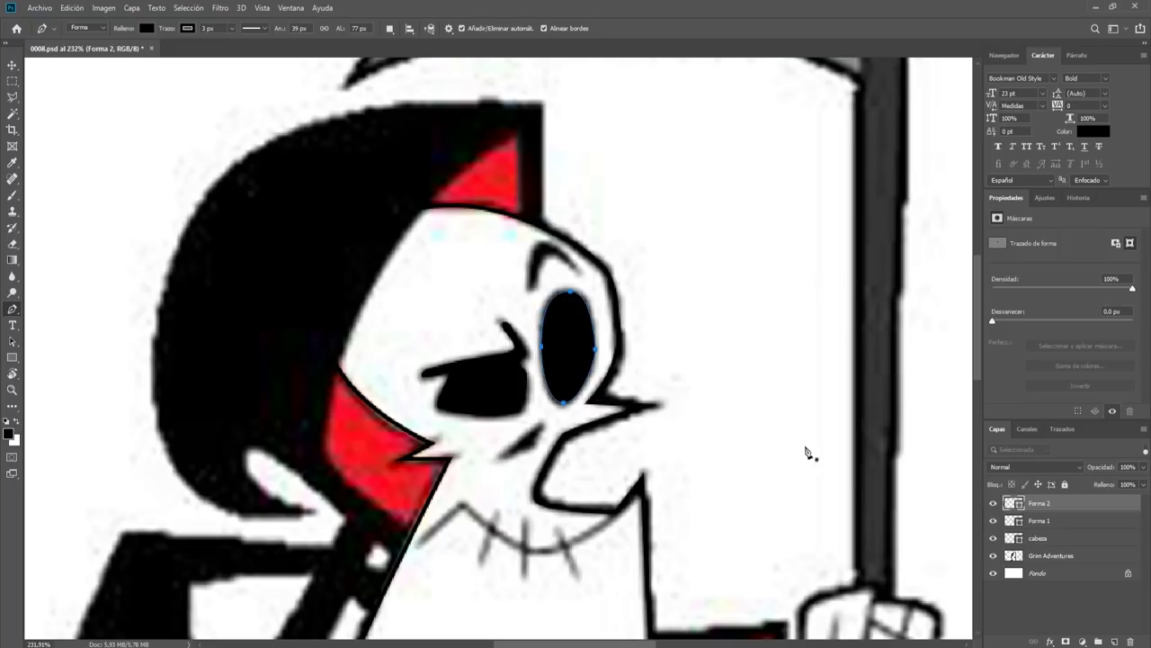
# Step: Draw the thin crescent brow above the eye as a closed Forma 3 shape
pyautogui.click(529, 290)
pyautogui.click(539, 243)
pyautogui.click(583, 275)
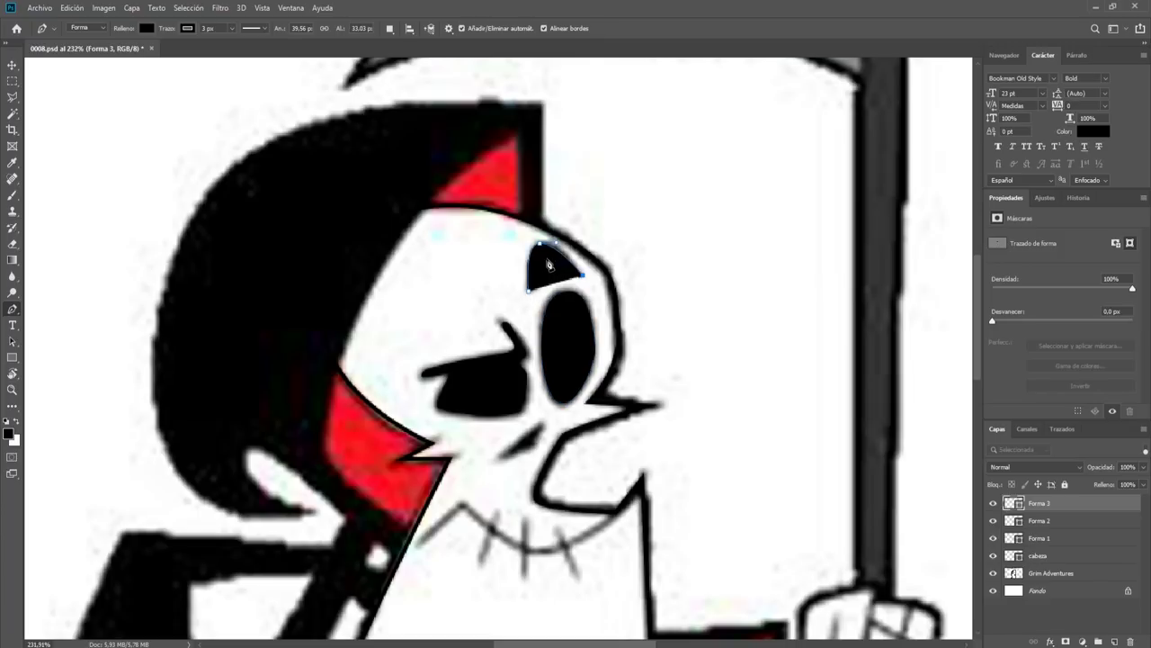
pyautogui.moveTo(550, 263); pyautogui.dragTo(565, 255)
pyautogui.click(530, 289)
pyautogui.click(497, 456)
pyautogui.click(542, 429)
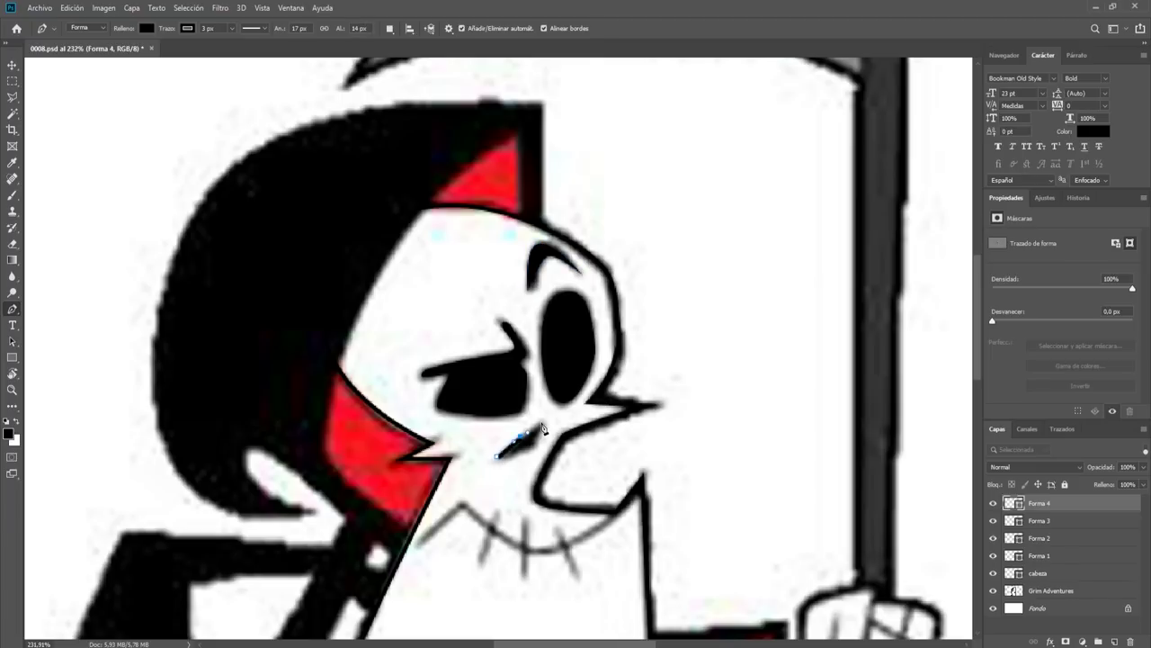
# Step: Finish the small black nose shape by adding its remaining corners and closing it
pyautogui.click(542, 425)
pyautogui.click(525, 451)
pyautogui.click(497, 457)
# Step: Select layers Forma 1–4 and merge them into one layer with Ctrl+E
pyautogui.scroll(-1, 666, 530)
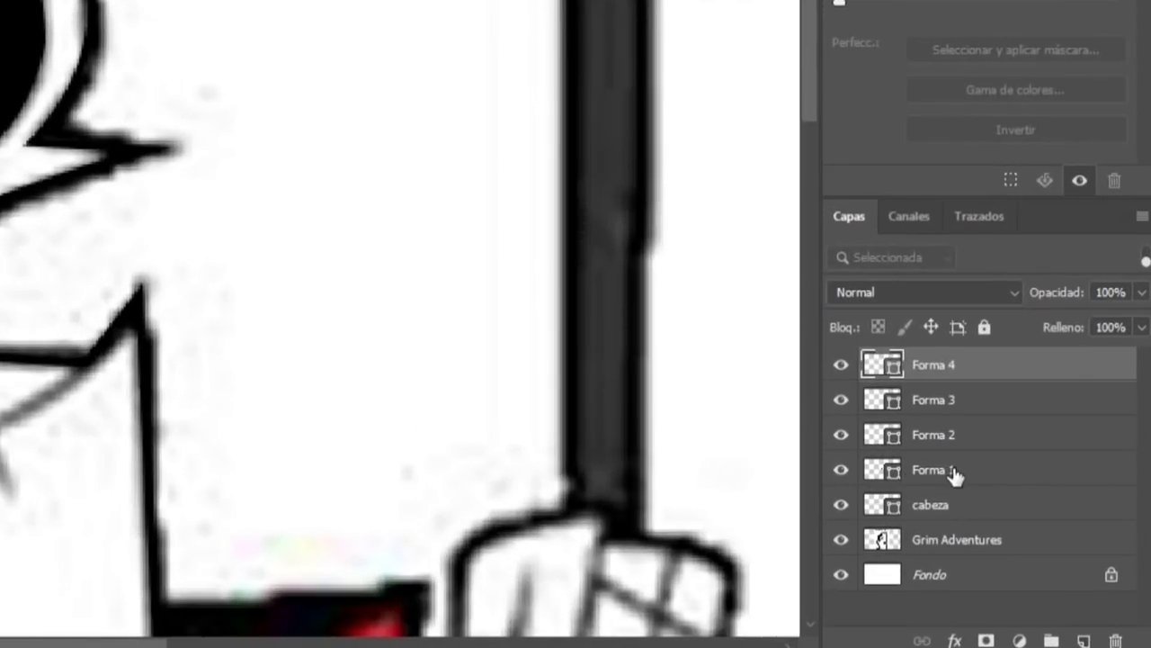
pyautogui.keyDown('shift'); pyautogui.click(954, 475); pyautogui.keyUp('shift')
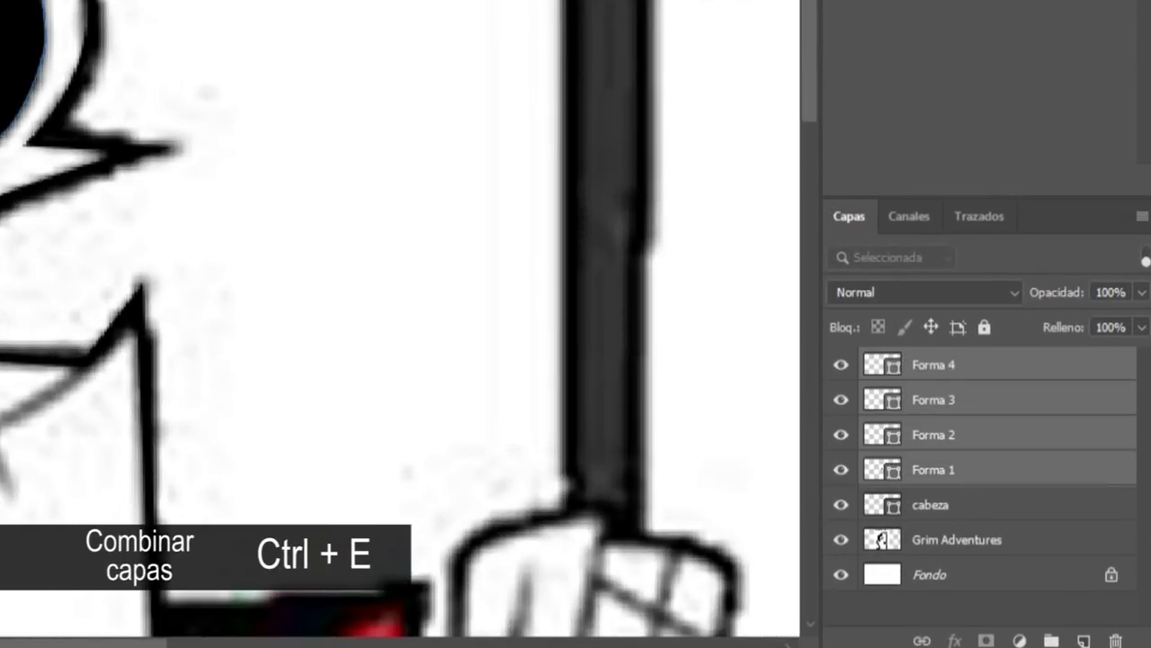
pyautogui.hotkey('ctrl', 'e')
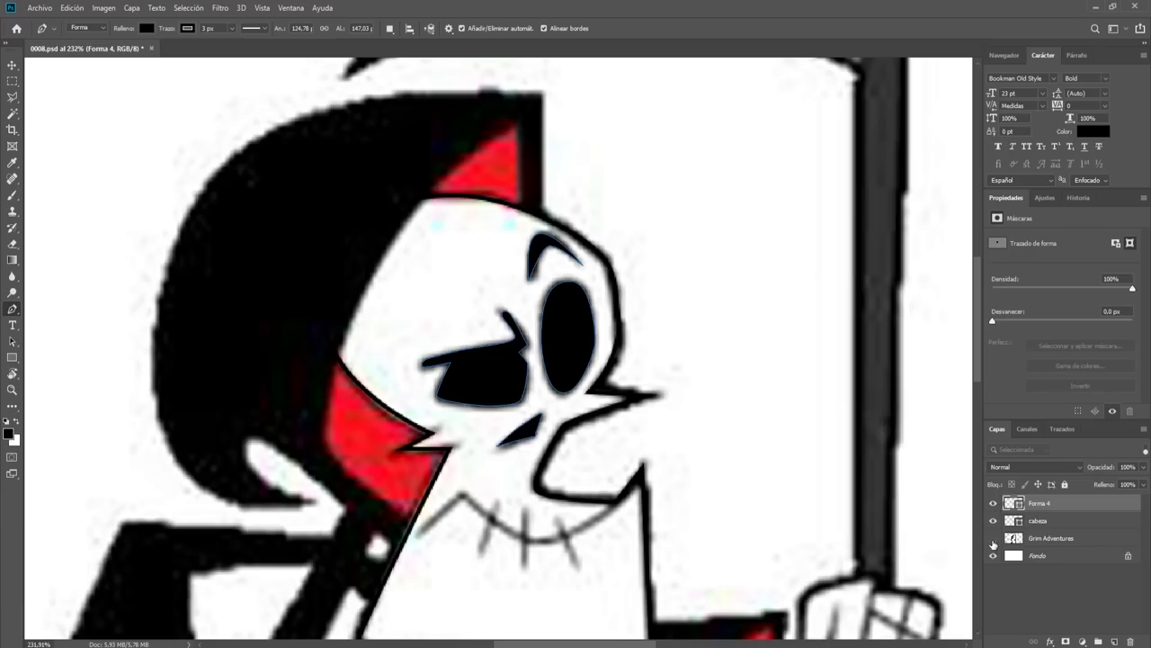
# Step: Rename the merged face layer 'cara forma' and make the Grim Adventures reference visible again
pyautogui.click(993, 539)
pyautogui.click(993, 503)
pyautogui.click(993, 503)
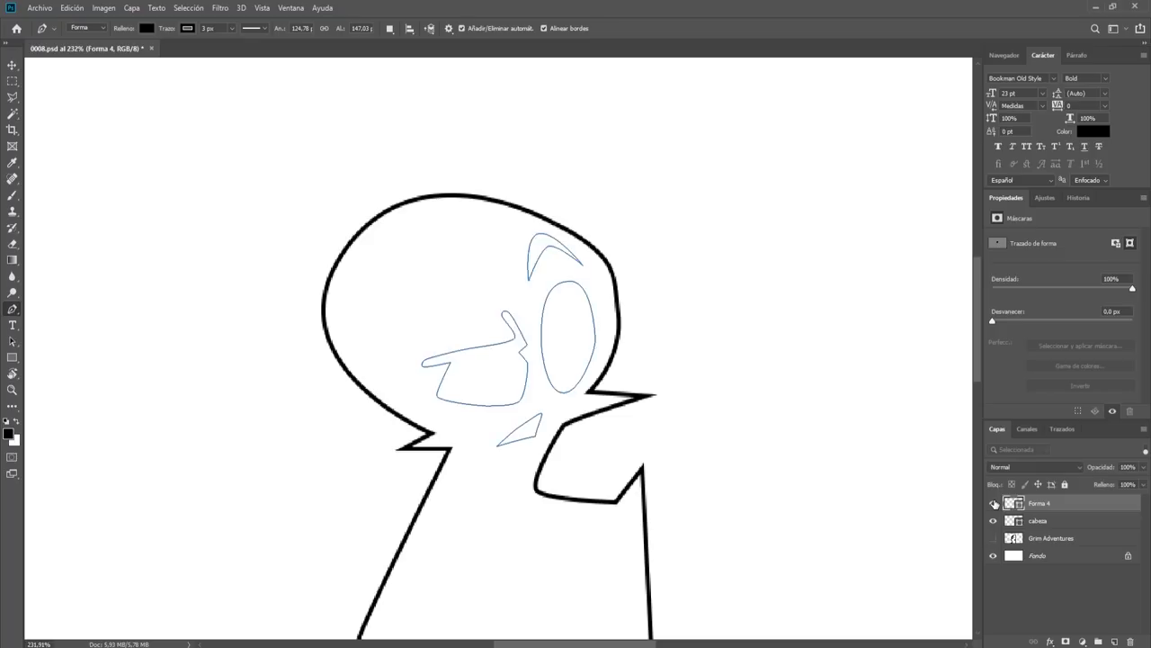
pyautogui.doubleClick(1040, 503)
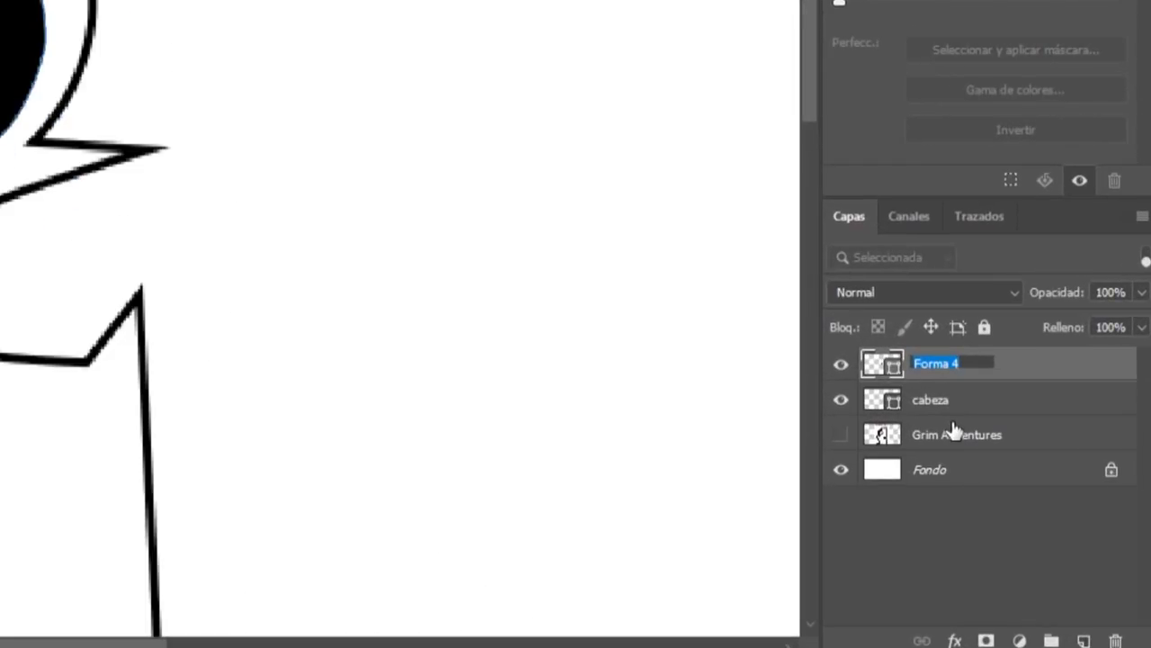
pyautogui.write('cara ')
pyautogui.write('form')
pyautogui.press('Return')
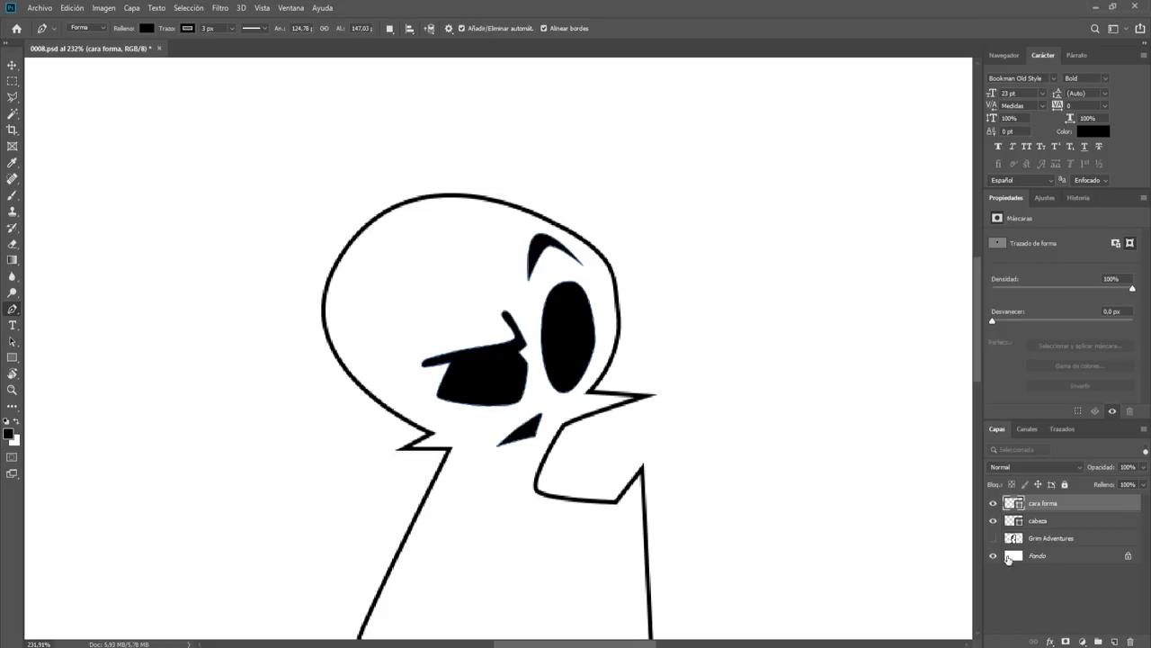
pyautogui.click(993, 538)
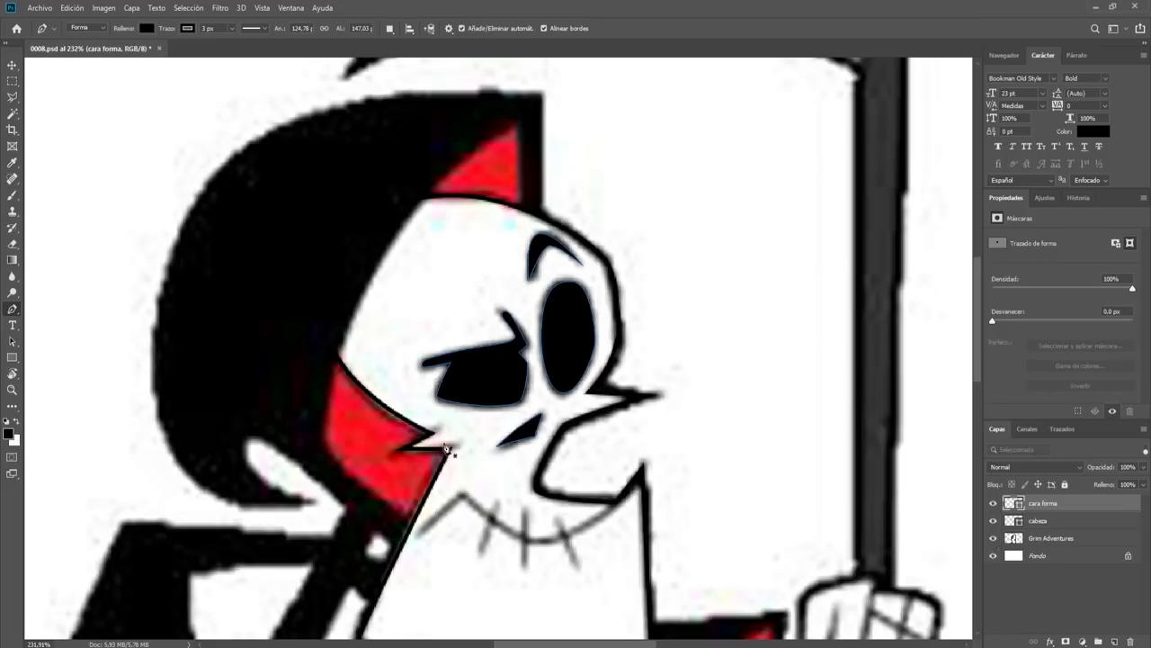
pyautogui.scroll(-5, 509, 542)
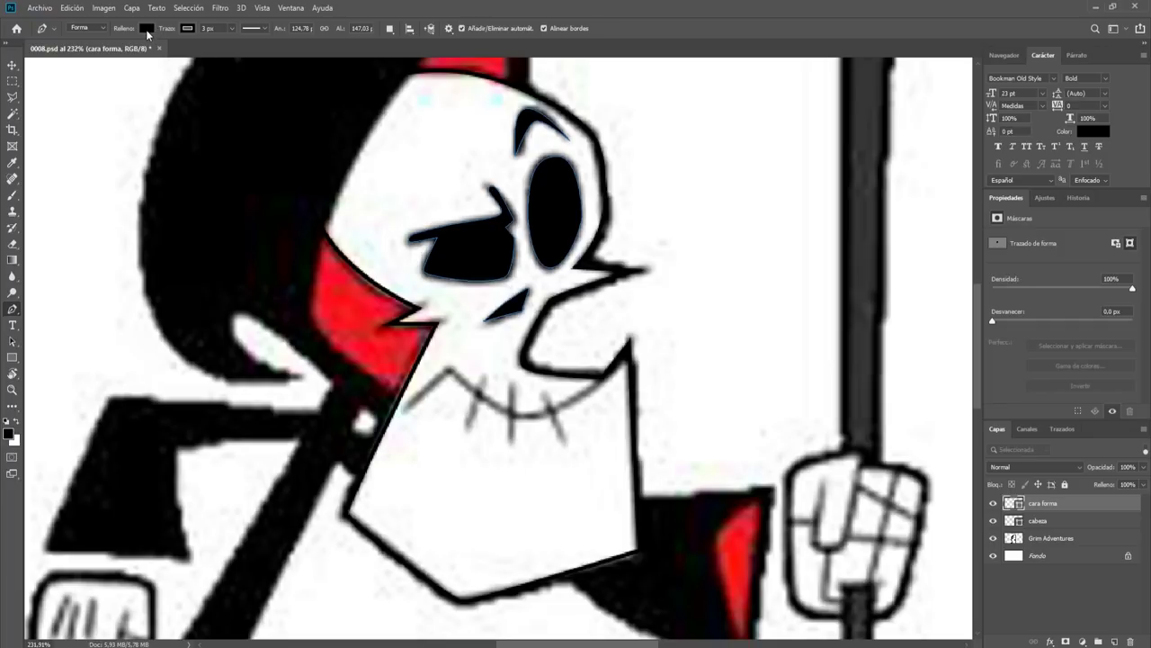
# Step: Set the fill for new shapes to none in the options bar
pyautogui.click(145, 29)
pyautogui.click(94, 52)
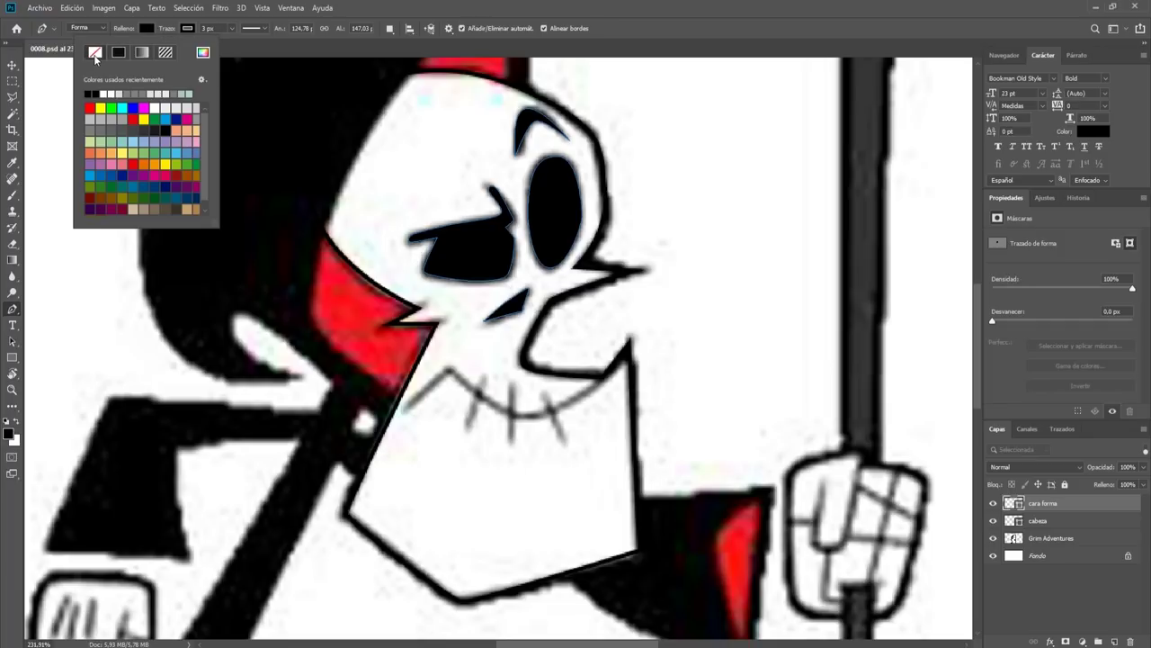
pyautogui.click(169, 33)
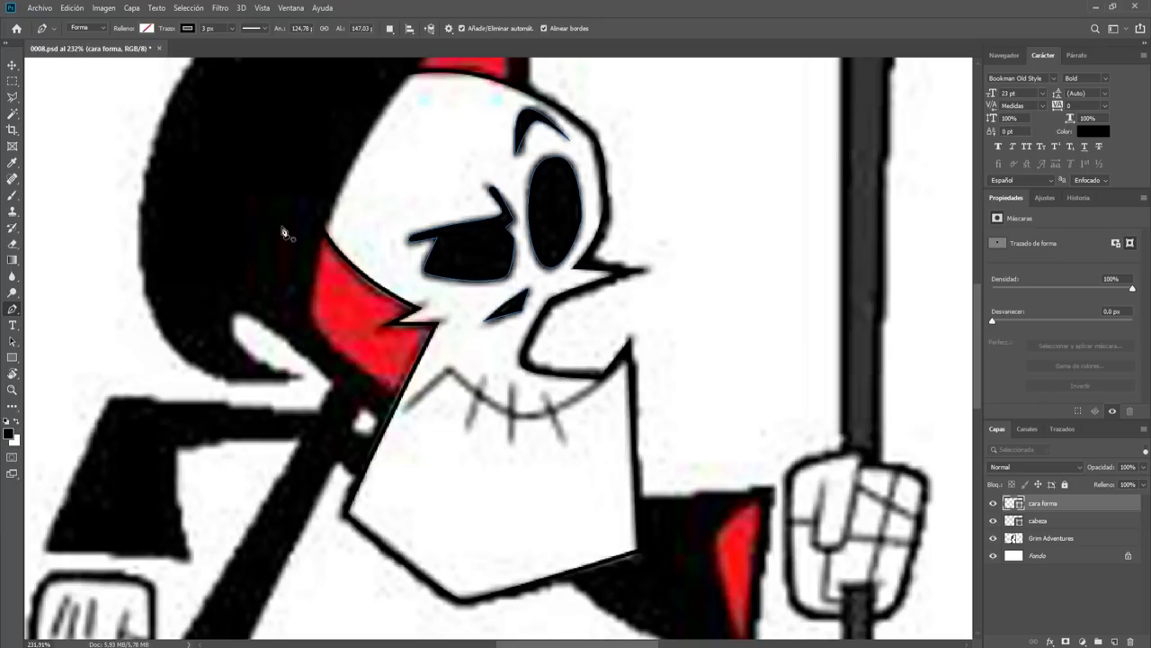
# Step: Trace Grim's curved smile line from its right end to its left corner
pyautogui.click(603, 377)
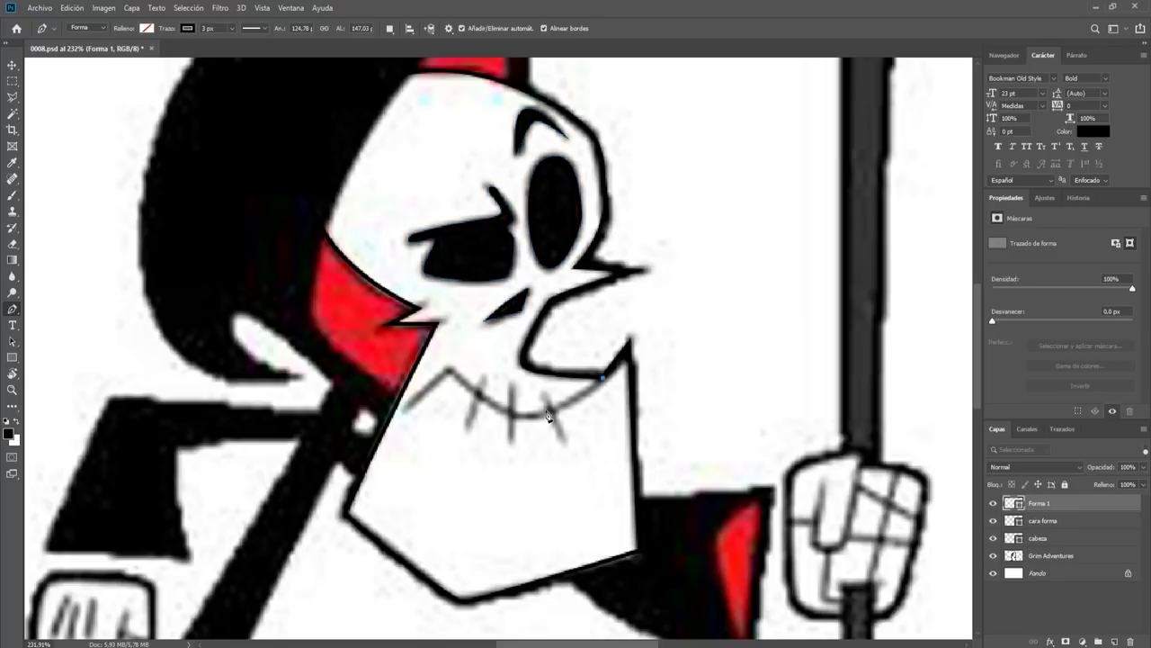
pyautogui.moveTo(526, 415); pyautogui.dragTo(492, 410)
pyautogui.click(450, 371)
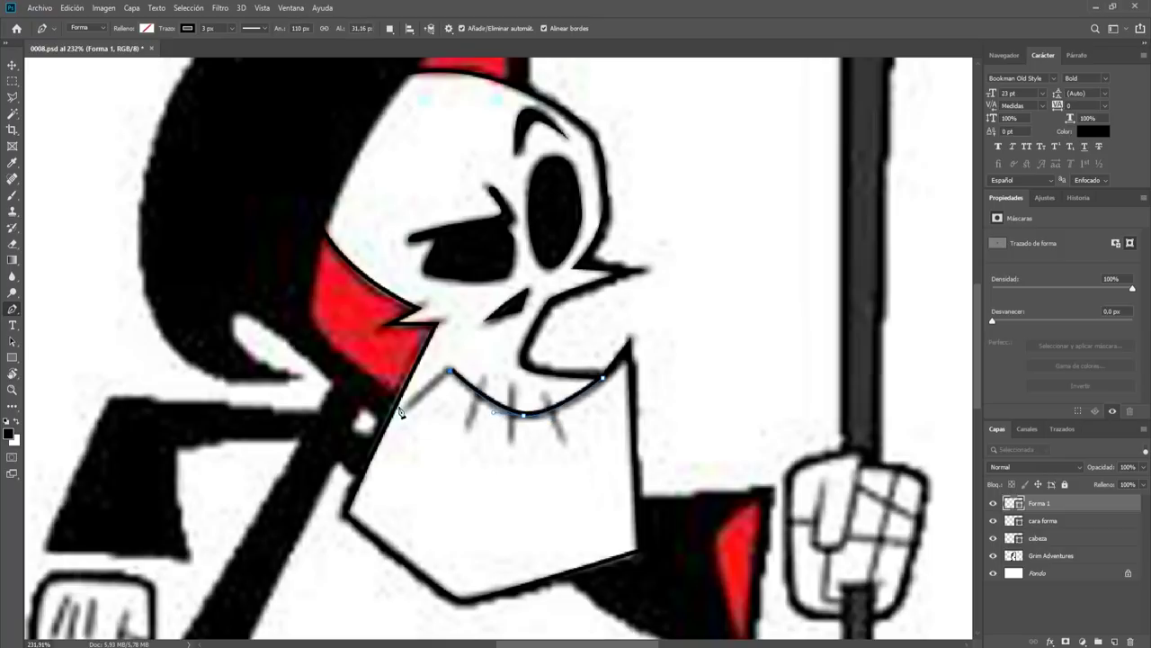
pyautogui.click(406, 408)
# Step: Draw the three stitch marks across the mouth, undoing one misplaced segment
pyautogui.click(485, 376)
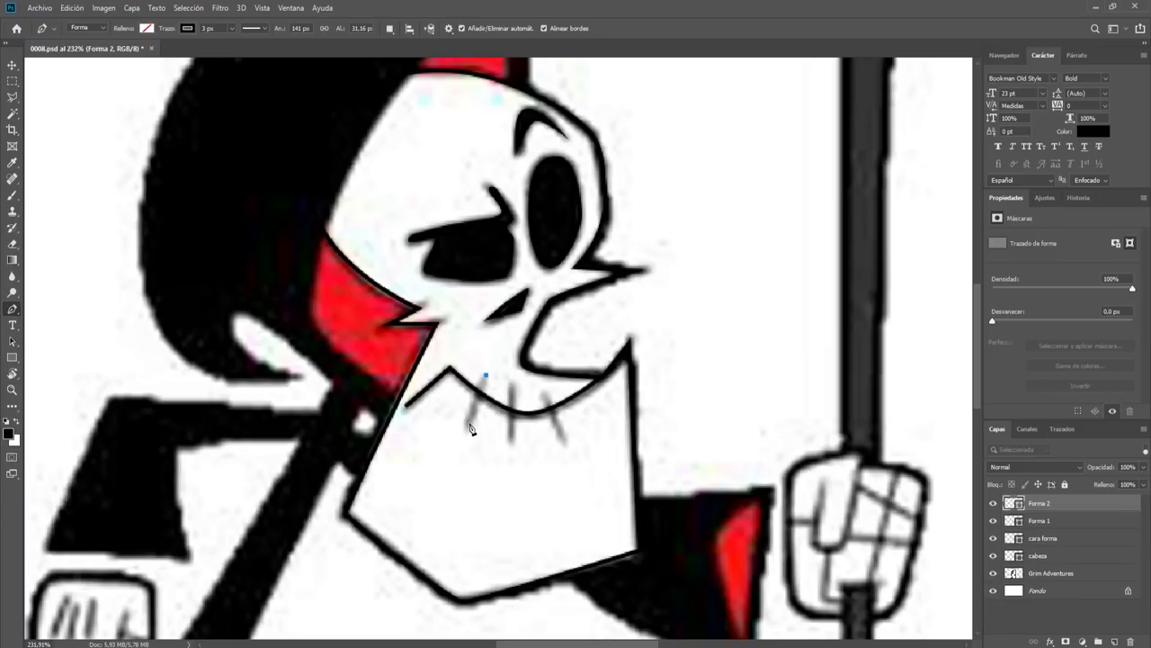
pyautogui.click(468, 423)
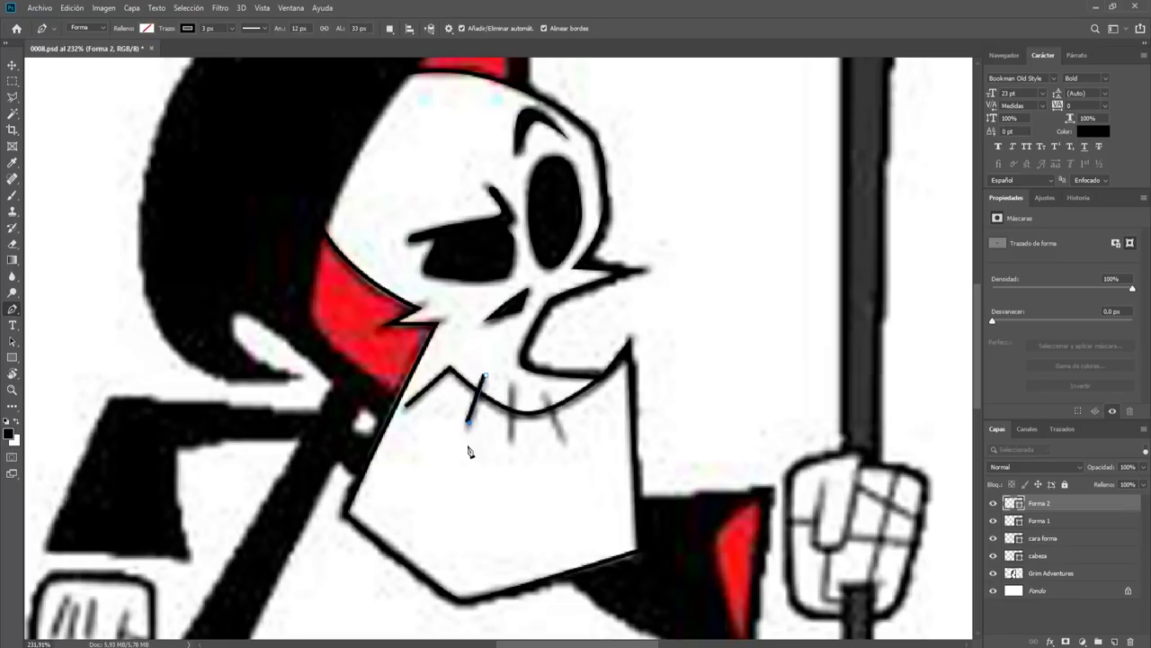
pyautogui.click(510, 384)
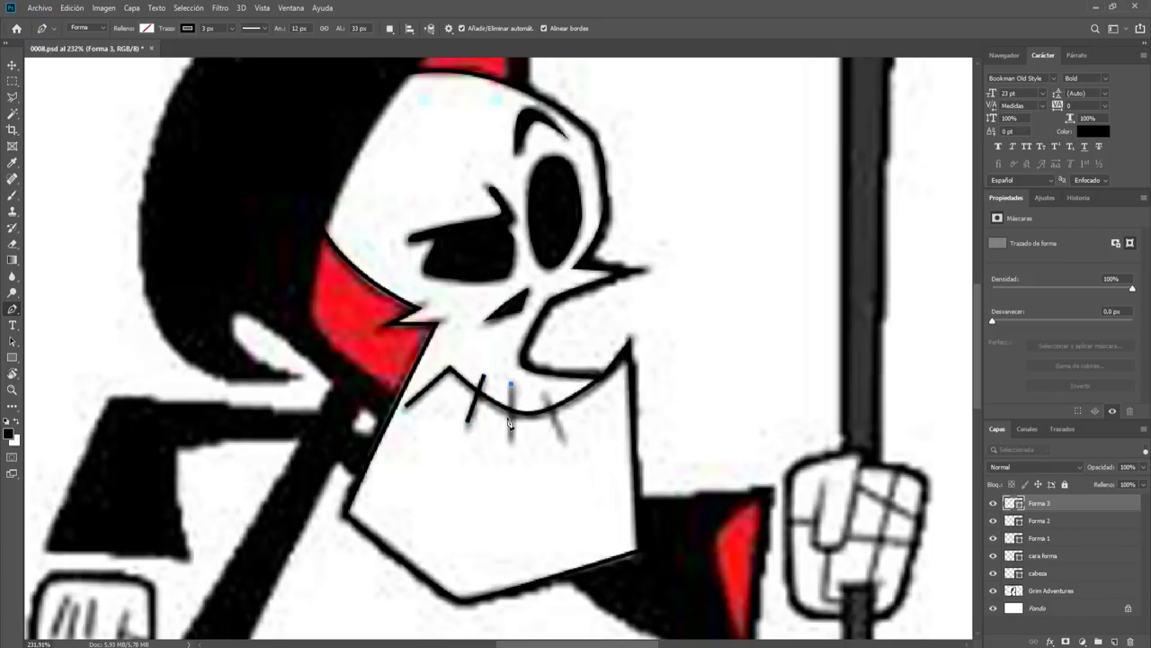
pyautogui.click(510, 436)
pyautogui.click(546, 395)
pyautogui.hotkey('ctrl', 'z')
pyautogui.click(542, 394)
pyautogui.click(560, 439)
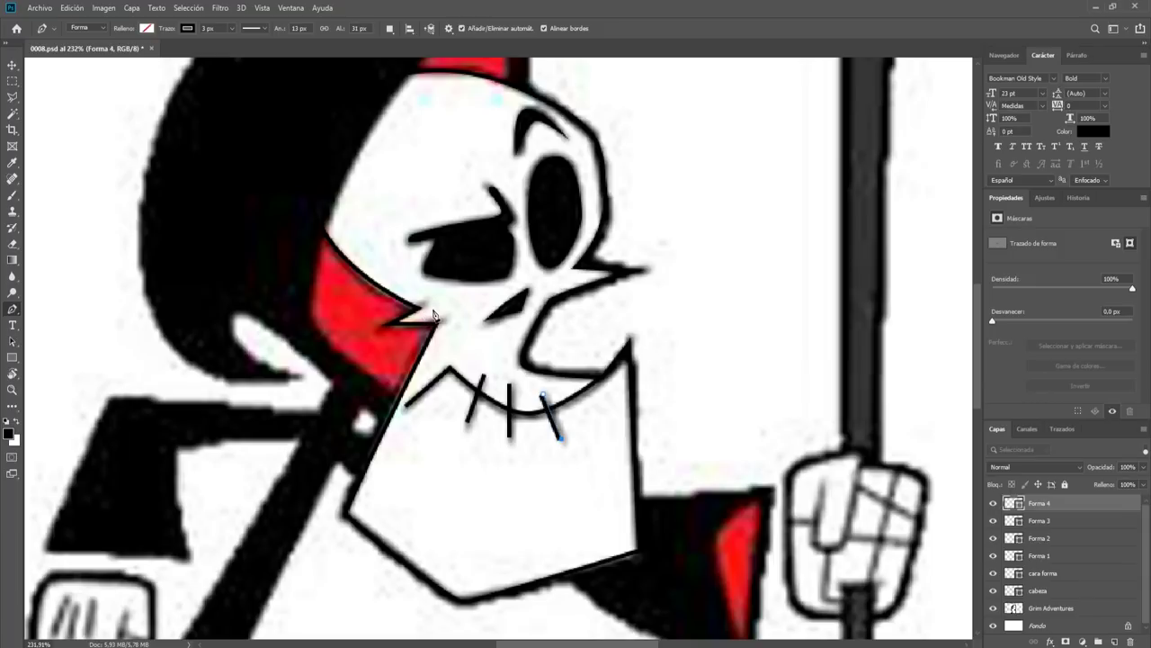
pyautogui.press('Escape')
# Step: Draw two short ear strokes beside the cheek
pyautogui.click(420, 308)
pyautogui.click(430, 302)
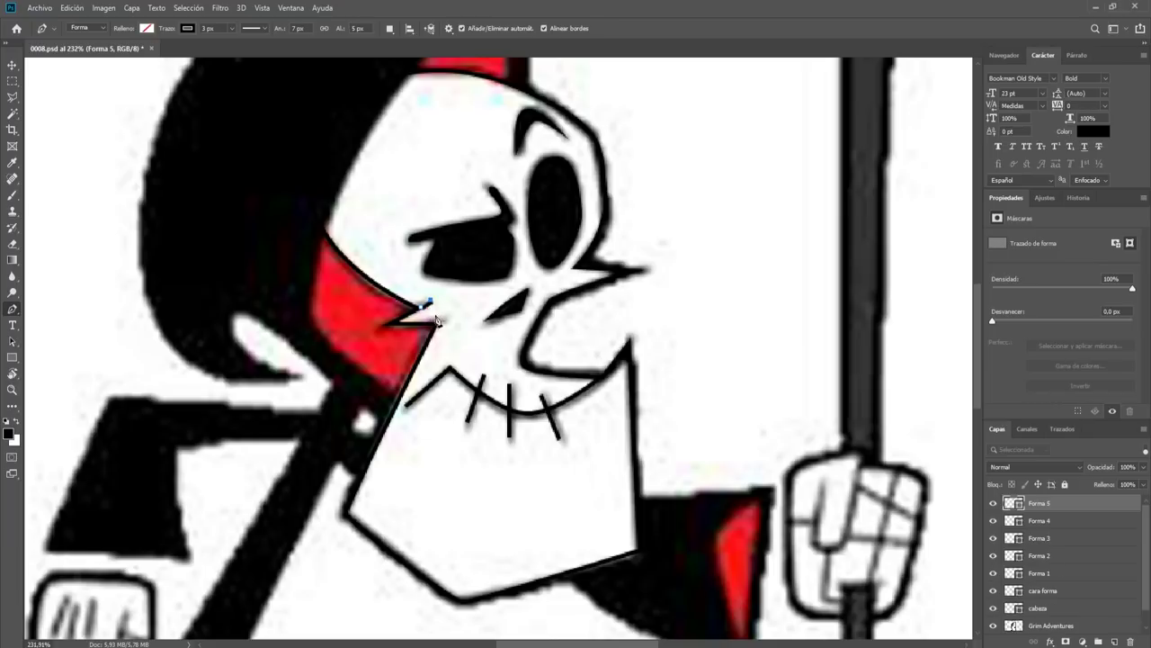
pyautogui.click(439, 322)
pyautogui.click(560, 438)
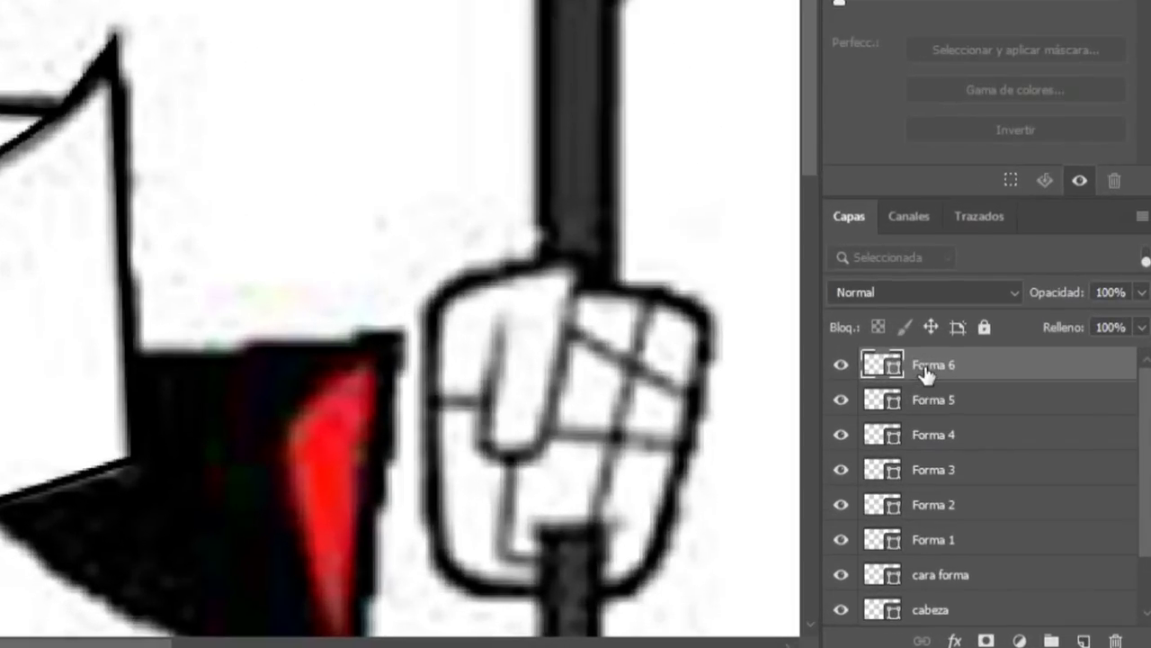
# Step: Rename the ear stroke layers to orejaA and orejaB
pyautogui.doubleClick(1036, 504)
pyautogui.doubleClick(944, 400)
pyautogui.write('orejaB')
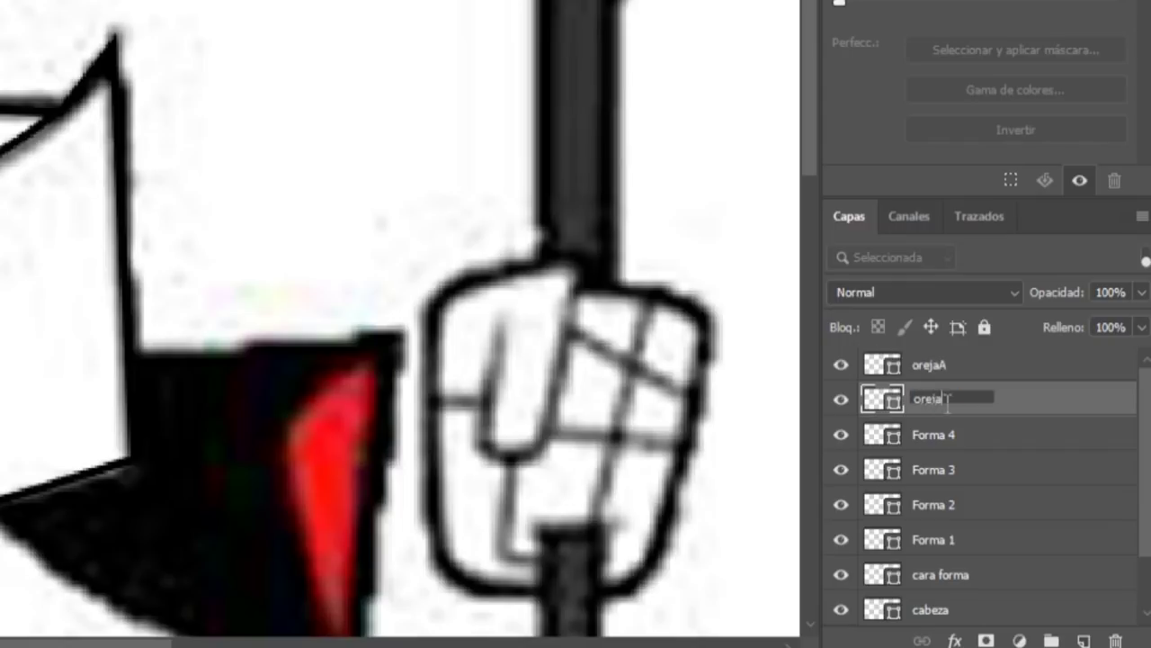
pyautogui.click(899, 439)
pyautogui.click(843, 438)
pyautogui.click(843, 438)
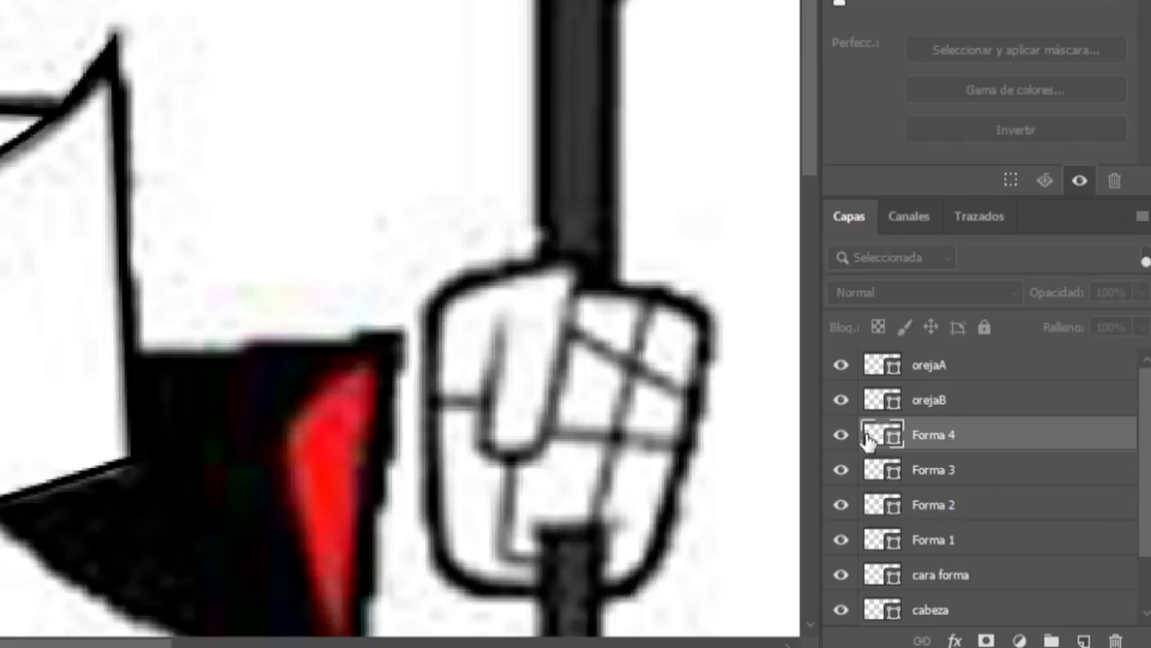
# Step: Rename the mouth stroke layers bocaLinea3, BocaLinea1, Bocalinea and the rest of the series
pyautogui.doubleClick(935, 435)
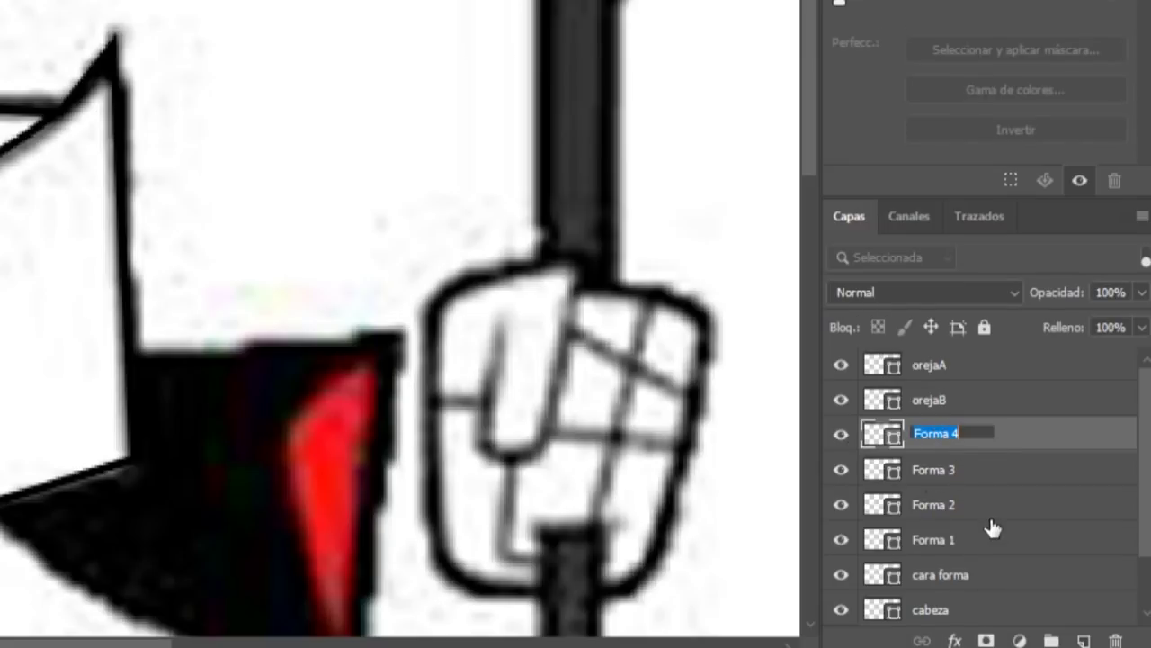
pyautogui.write('boca')
pyautogui.write('Linea3')
pyautogui.doubleClick(935, 469)
pyautogui.write('Boc')
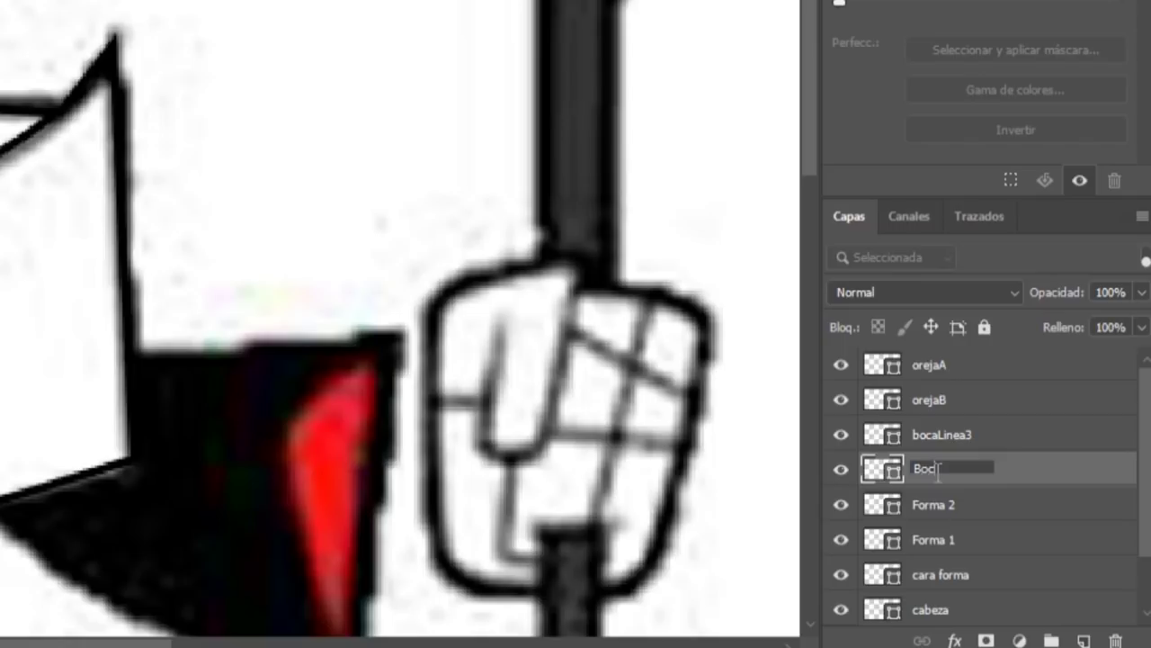
pyautogui.doubleClick(935, 503)
pyautogui.write('BocaLinea')
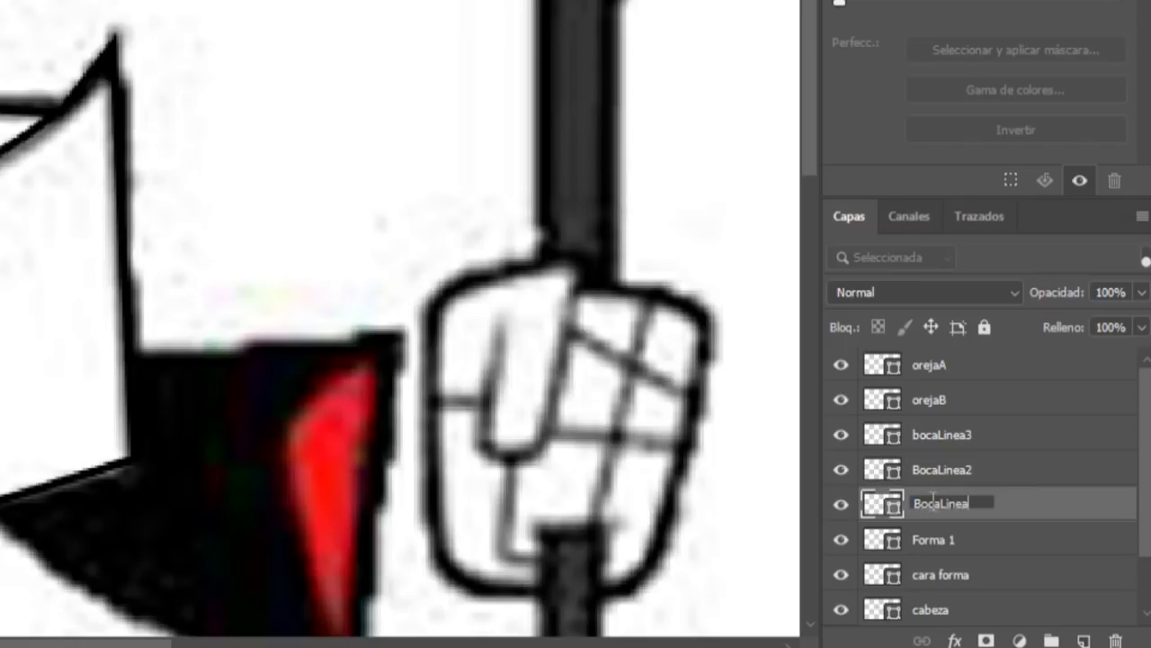
pyautogui.write('1')
pyautogui.press('Return')
pyautogui.doubleClick(933, 537)
pyautogui.write('Bo')
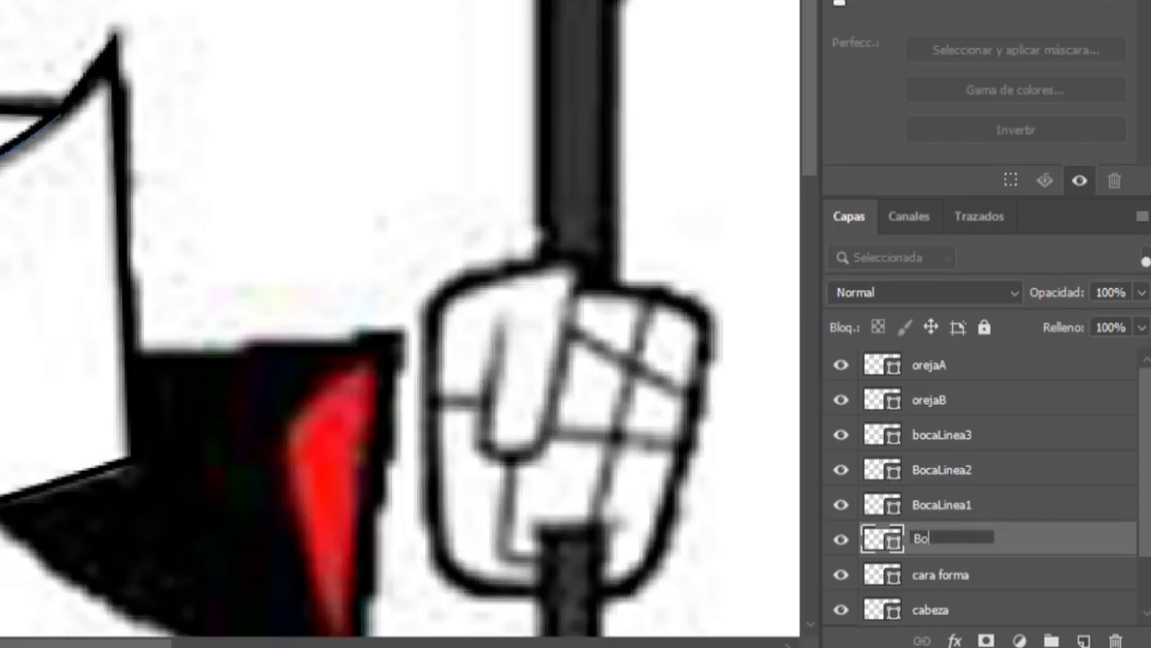
pyautogui.write('caline')
pyautogui.press('Return')
# Step: Group the six line layers orejaA through Bocalinea into a group named 'lineas'
pyautogui.scroll(-1, 960, 568)
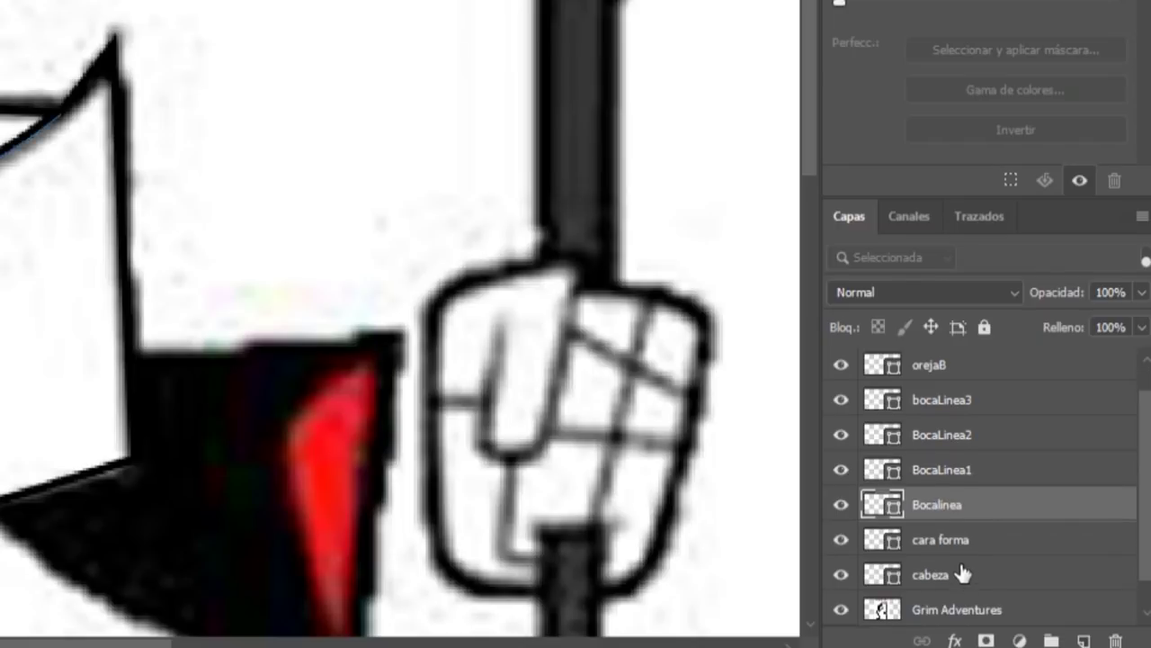
pyautogui.scroll(1, 957, 547)
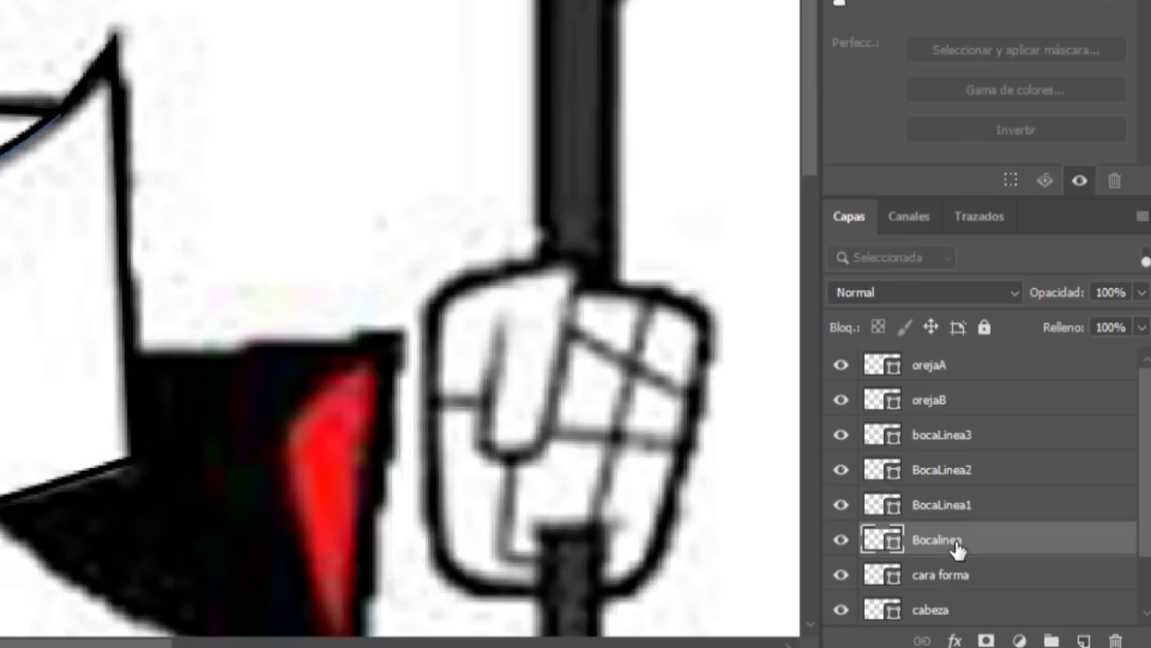
pyautogui.keyDown('shift'); pyautogui.click(954, 369); pyautogui.keyUp('shift')
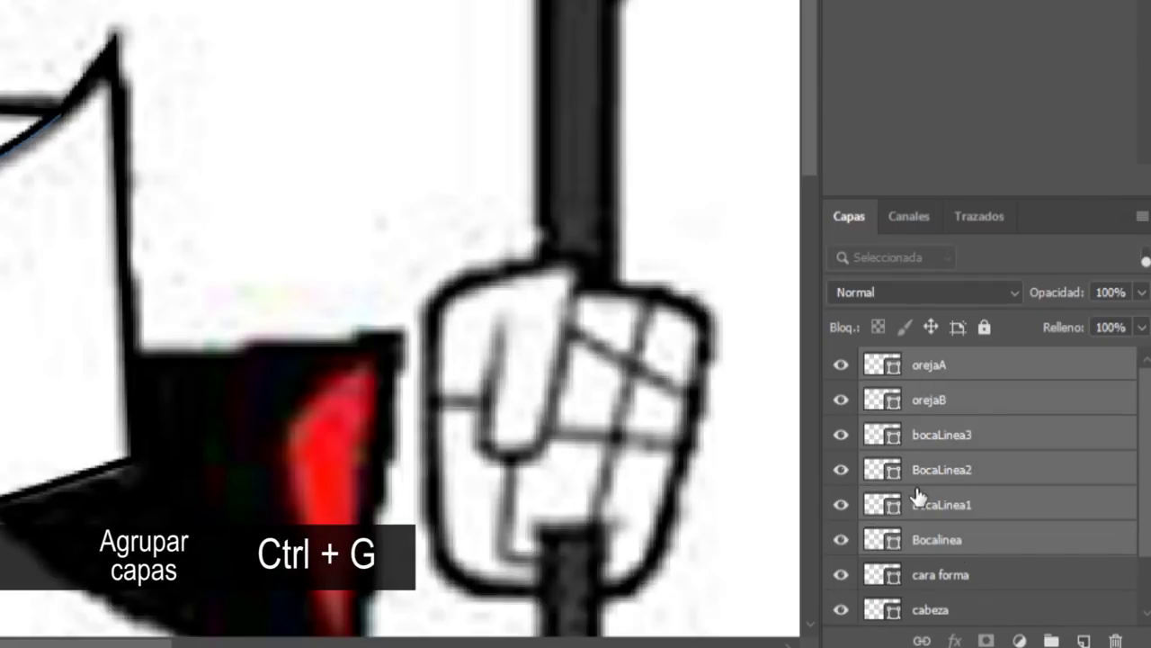
pyautogui.hotkey('ctrl', 'g')
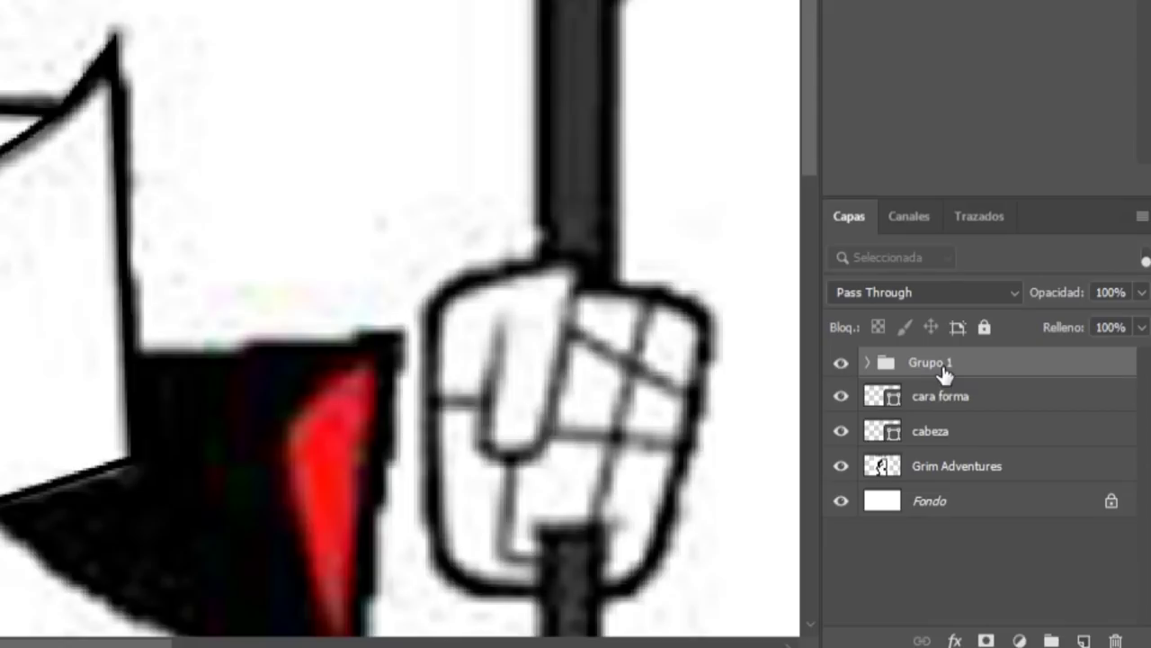
pyautogui.write('lineas')
pyautogui.press('Return')
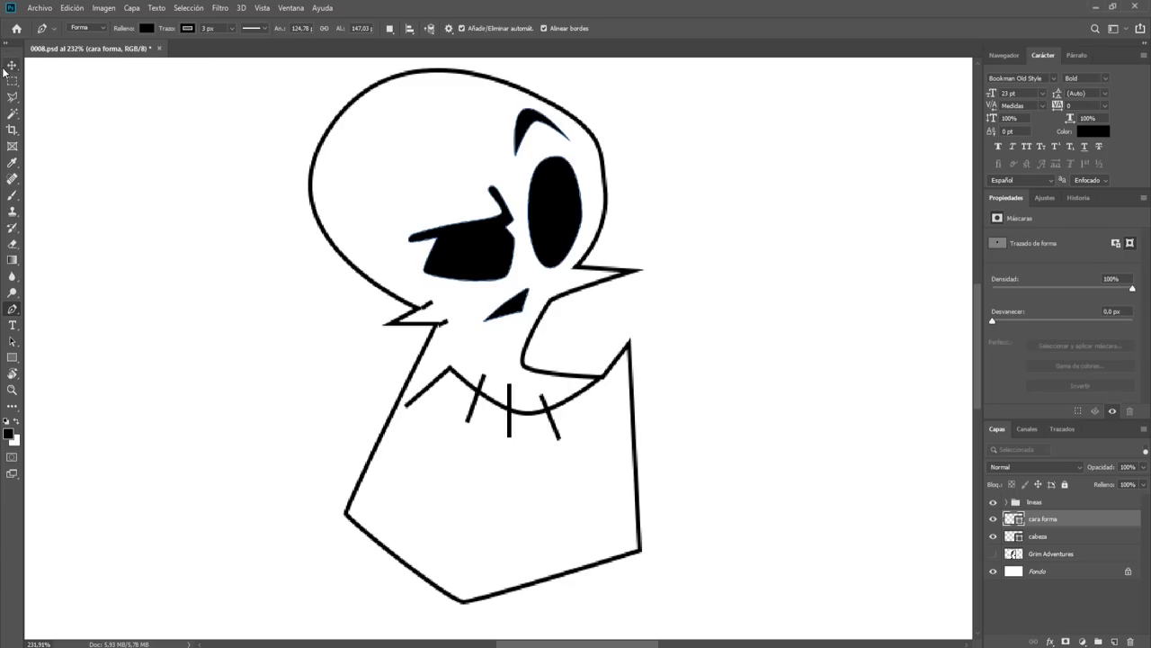
# Step: Show the Grim Adventures layer and drag lineas, cara forma and cabeza beside the cartoon
pyautogui.click(11, 66)
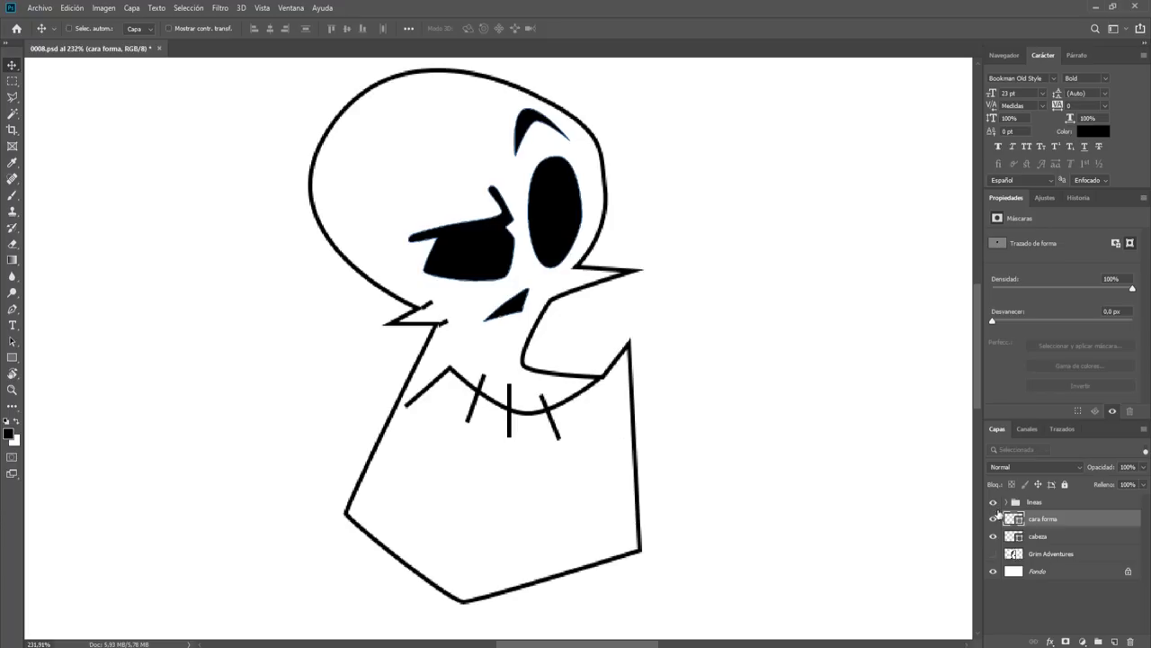
pyautogui.click(992, 554)
pyautogui.scroll(-5, 743, 483)
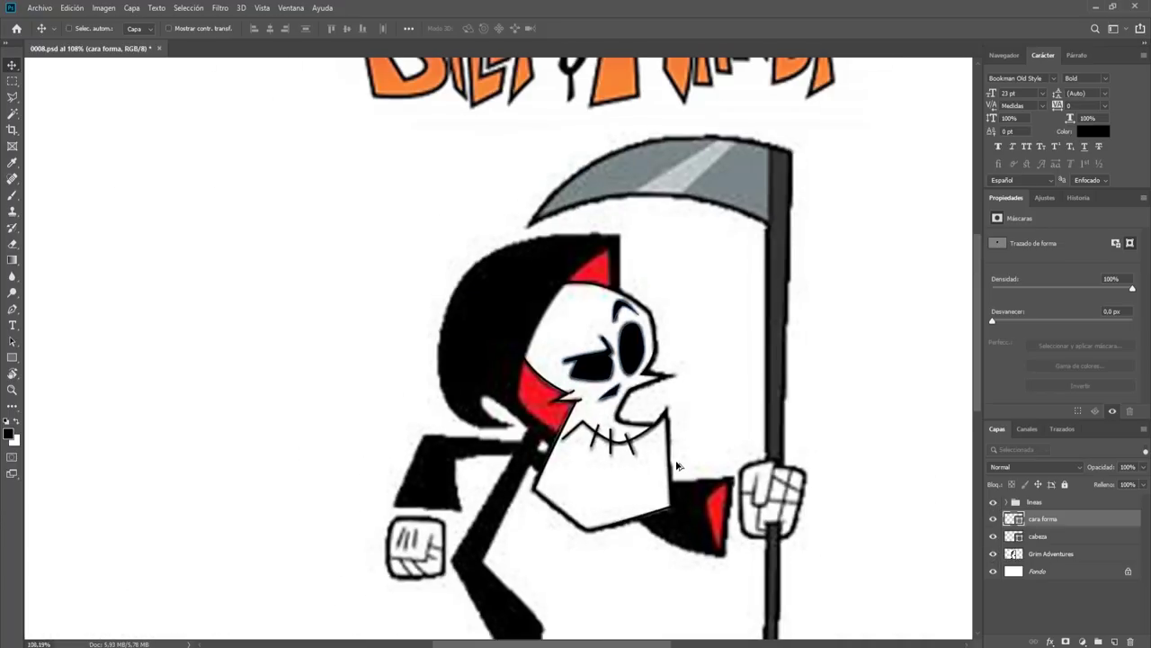
pyautogui.keyDown('ctrl'); pyautogui.click(1033, 504); pyautogui.keyUp('ctrl')
pyautogui.keyDown('ctrl'); pyautogui.click(1038, 536); pyautogui.keyUp('ctrl')
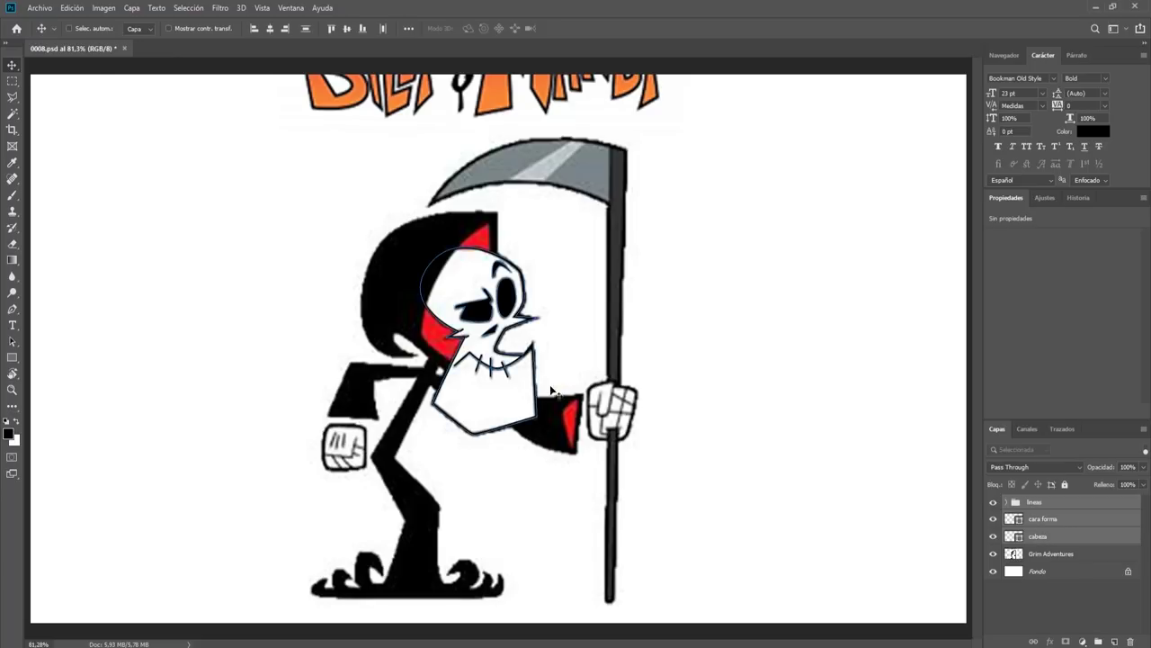
pyautogui.moveTo(493, 398); pyautogui.dragTo(795, 407)
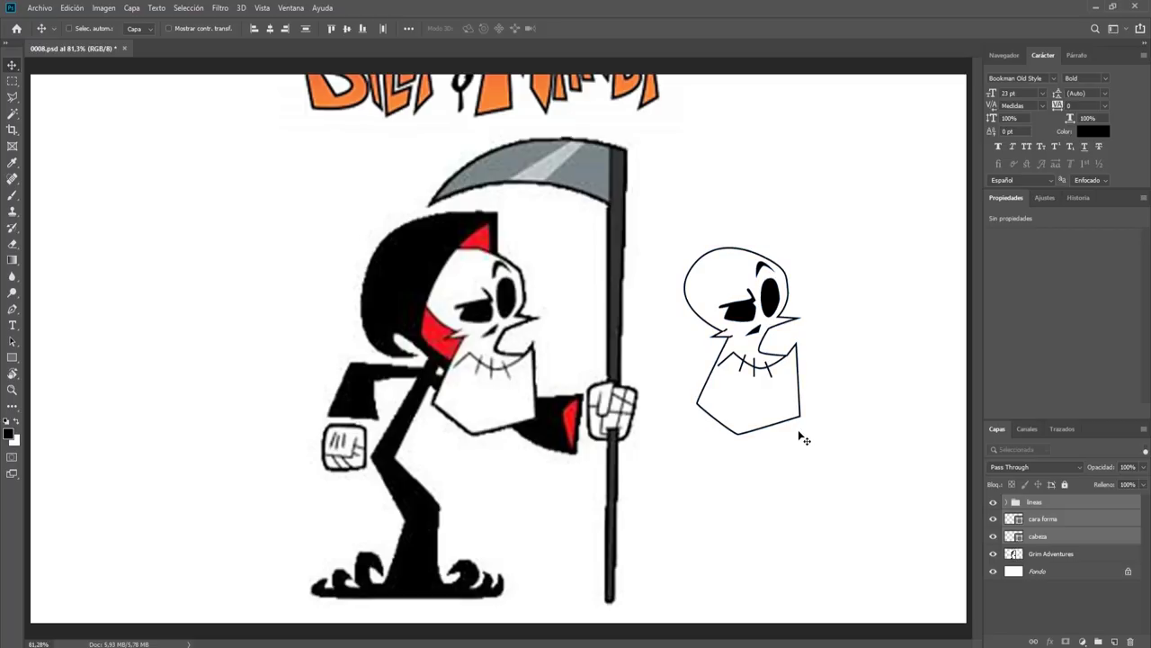
# Step: Scale the traced skull up to about 183% with Free Transform
pyautogui.hotkey('ctrl', 't')
pyautogui.moveTo(804, 438); pyautogui.dragTo(908, 586)
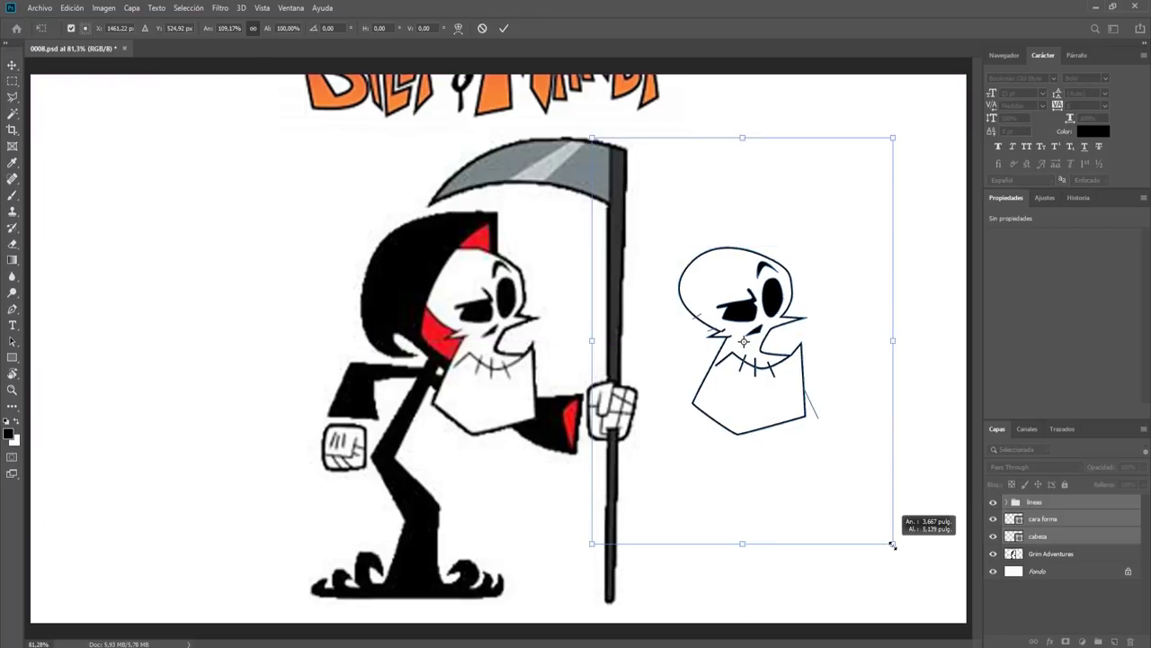
pyautogui.press('Return')
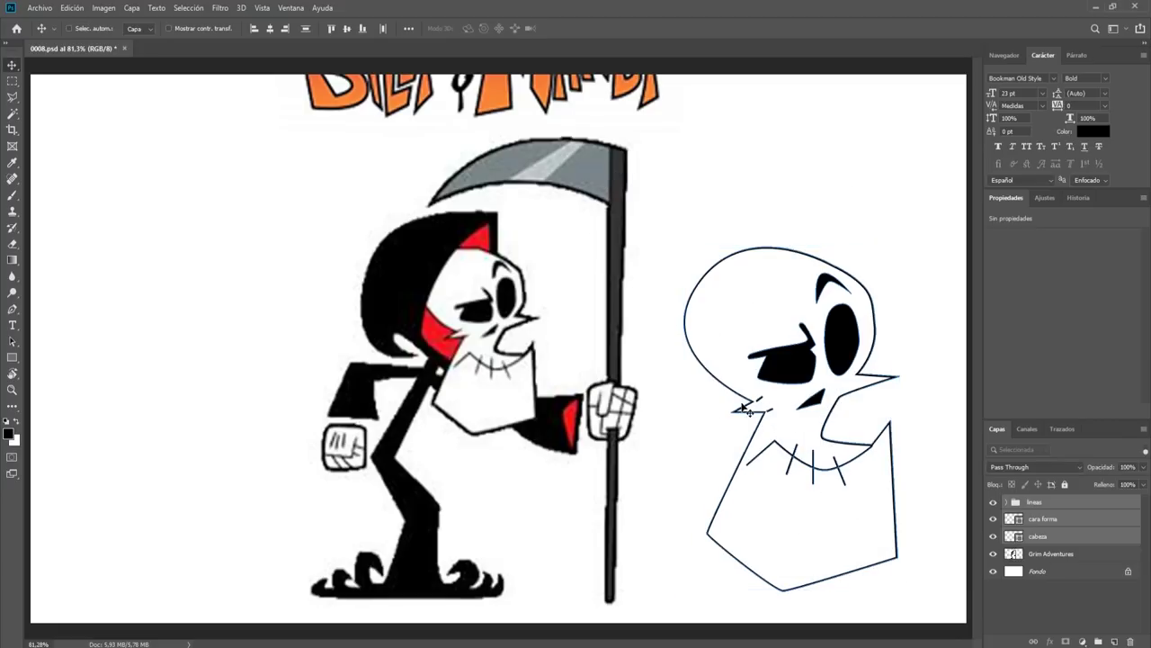
pyautogui.scroll(2, 774, 418)
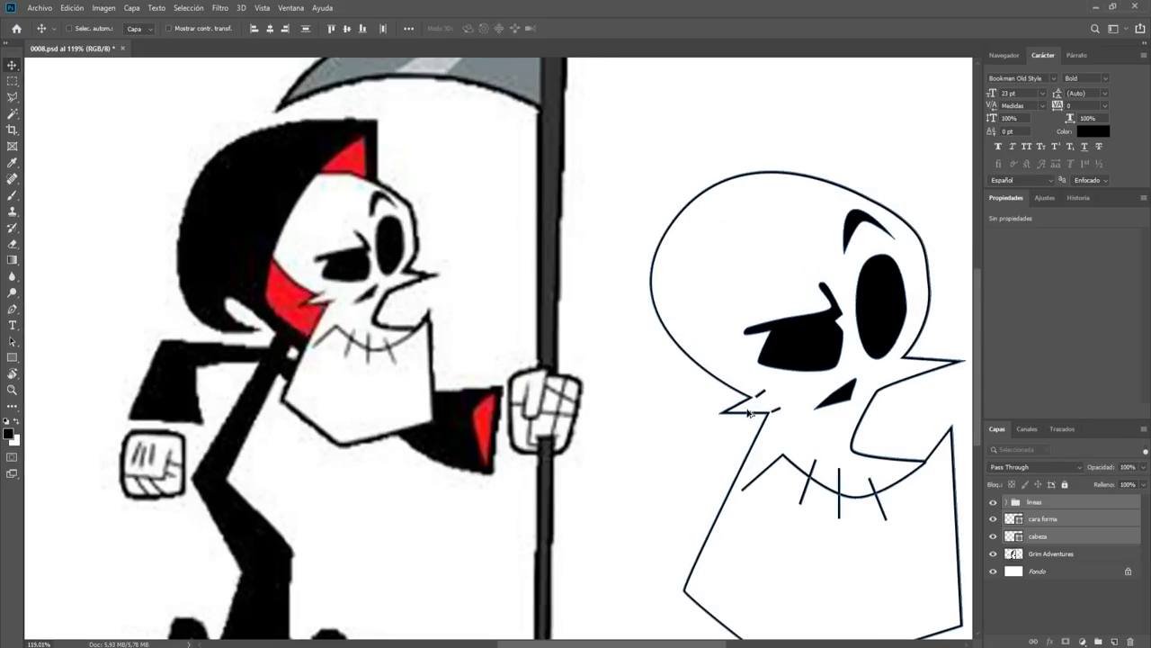
pyautogui.scroll(2, 779, 410)
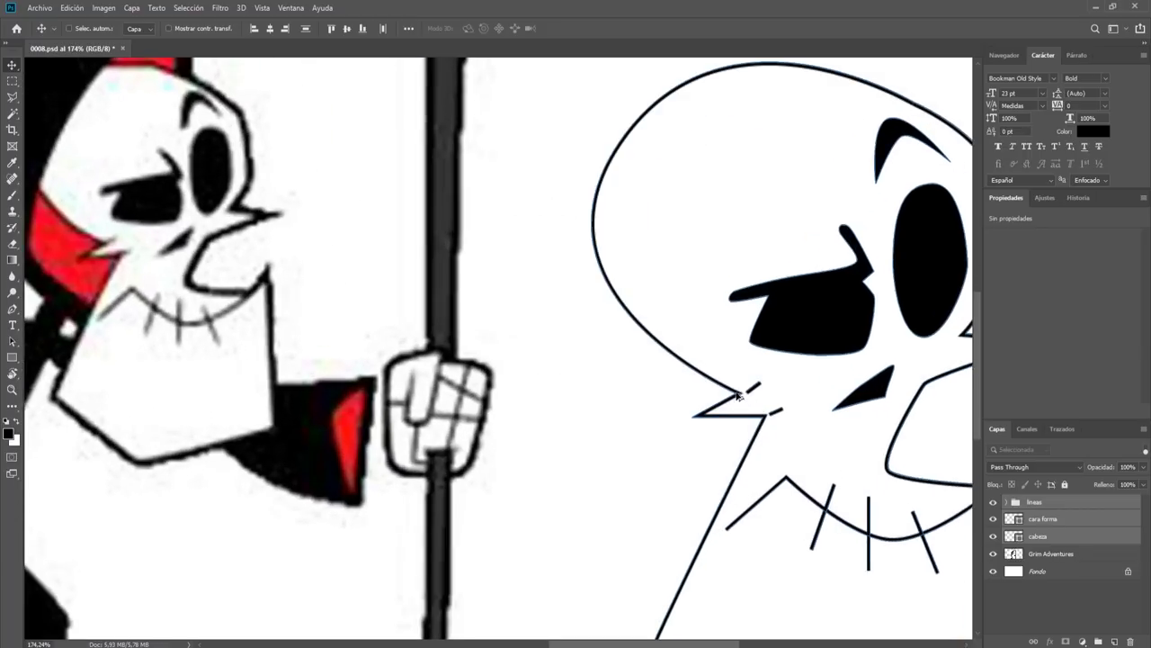
pyautogui.scroll(-2, 740, 402)
pyautogui.scroll(1, 748, 393)
pyautogui.scroll(-1, 760, 397)
pyautogui.scroll(-1, 771, 402)
pyautogui.scroll(-1, 810, 428)
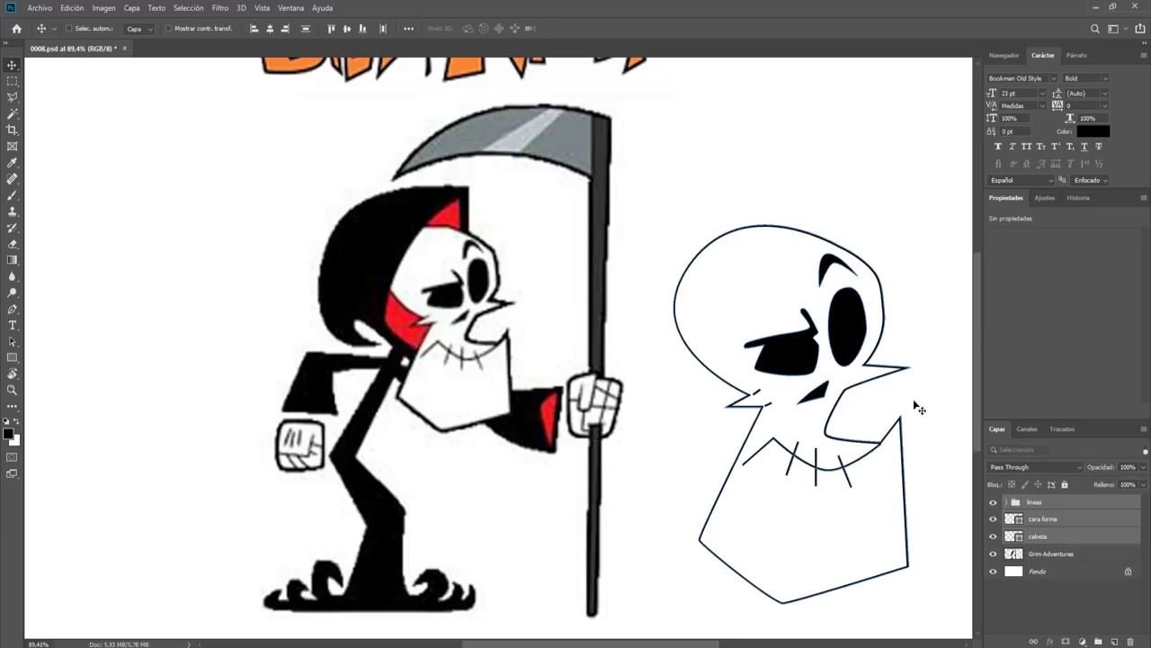
pyautogui.scroll(2, 852, 240)
pyautogui.scroll(3, 669, 185)
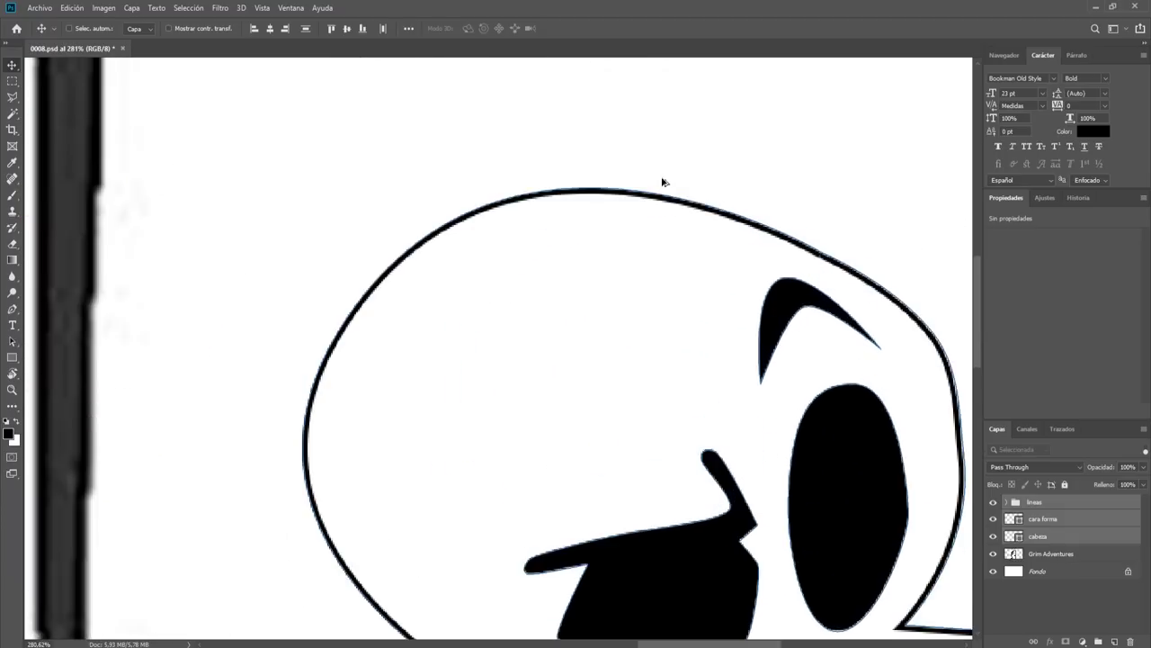
pyautogui.scroll(3, 545, 211)
pyautogui.scroll(-3, 477, 206)
pyautogui.scroll(-2, 464, 211)
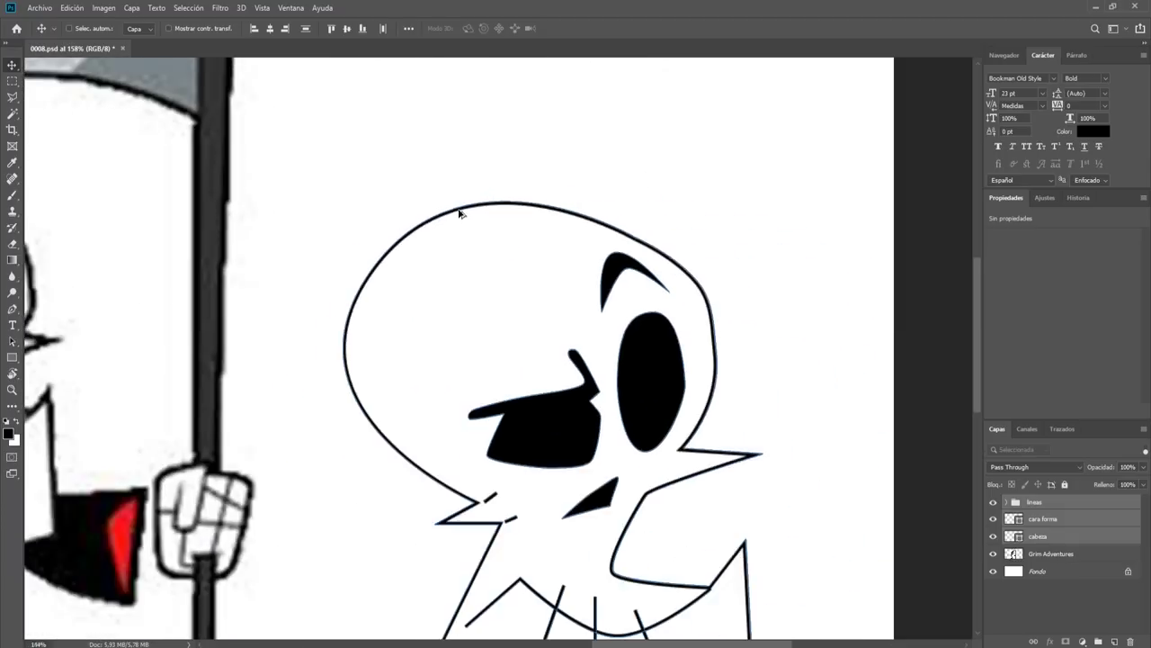
pyautogui.scroll(-1, 458, 217)
pyautogui.scroll(-1, 423, 230)
pyautogui.scroll(2, 405, 239)
pyautogui.scroll(1, 468, 243)
pyautogui.scroll(1, 504, 244)
pyautogui.scroll(-2, 531, 247)
pyautogui.scroll(-2, 531, 247)
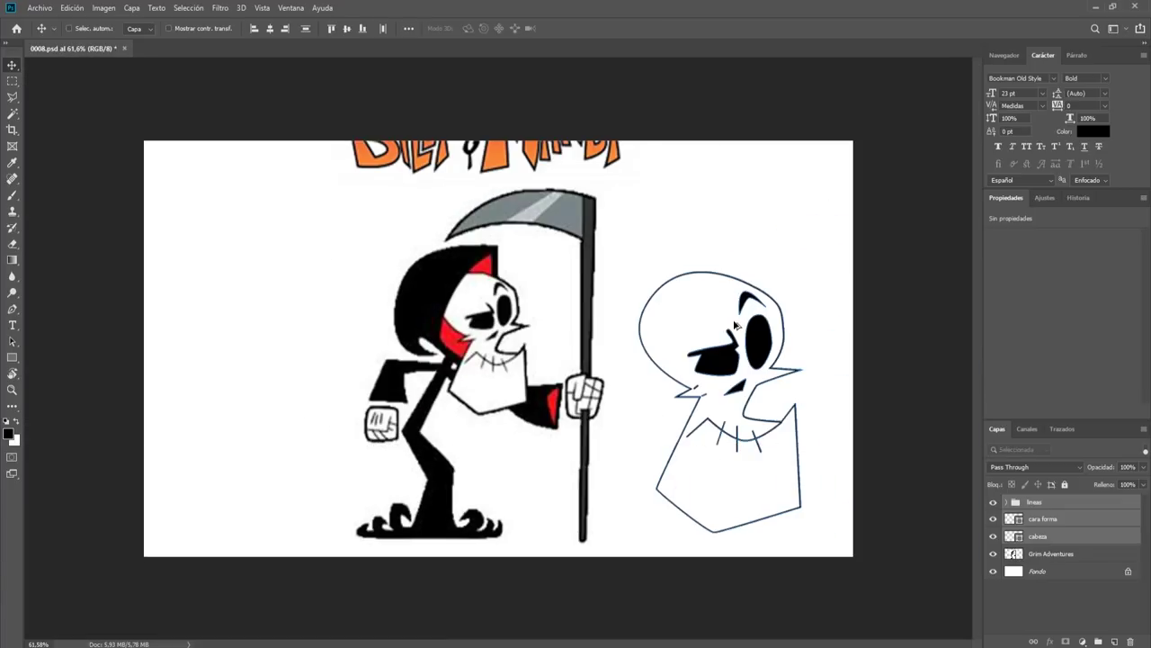
pyautogui.press('ctrl')
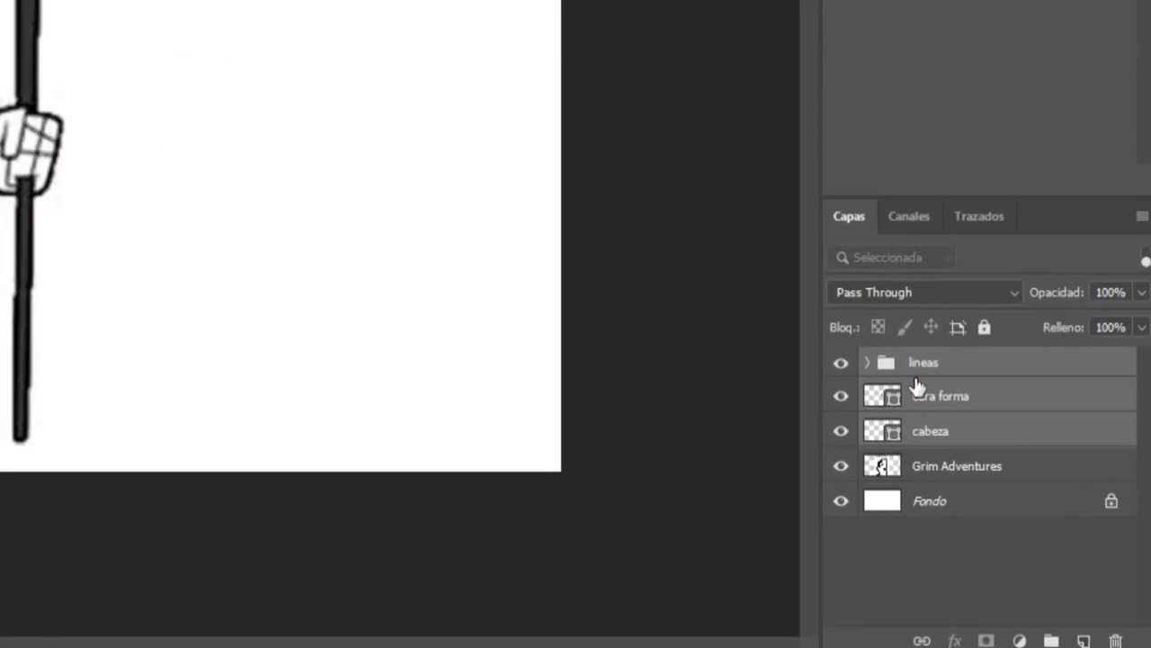
# Step: Group the three traced skull layers into a group named 'Cabeza'
pyautogui.hotkey('ctrl', 'g')
pyautogui.doubleClick(930, 362)
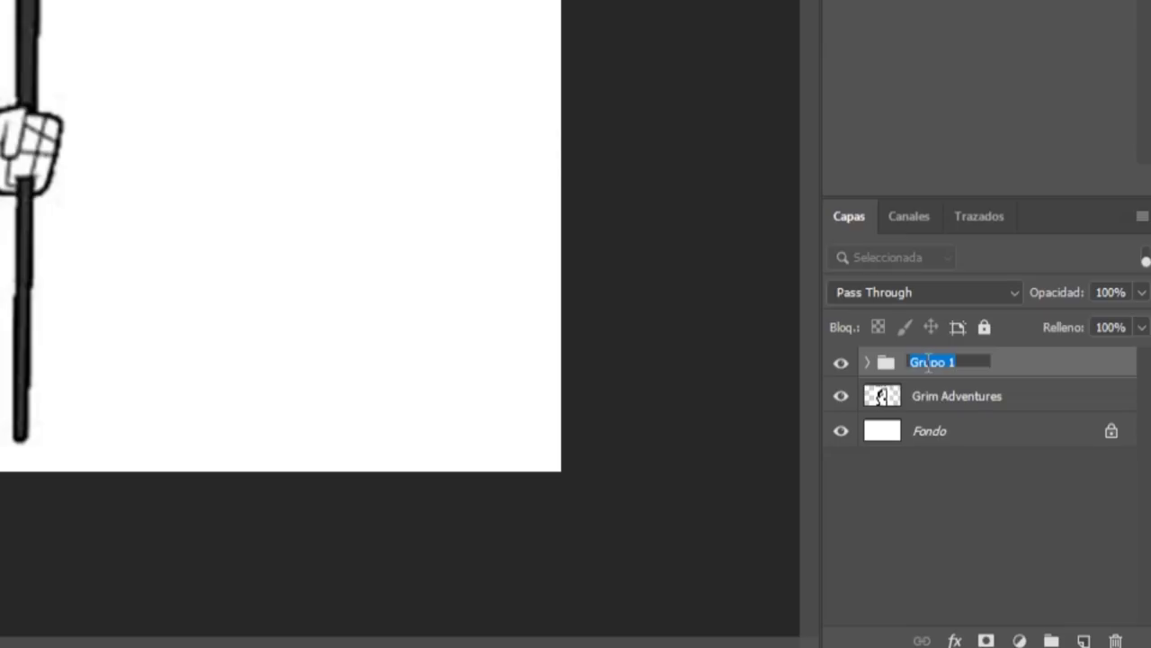
pyautogui.write('Cabeza')
pyautogui.press('Return')
# Step: Hide the Cabeza group so only the original cartoon shows
pyautogui.click(844, 366)
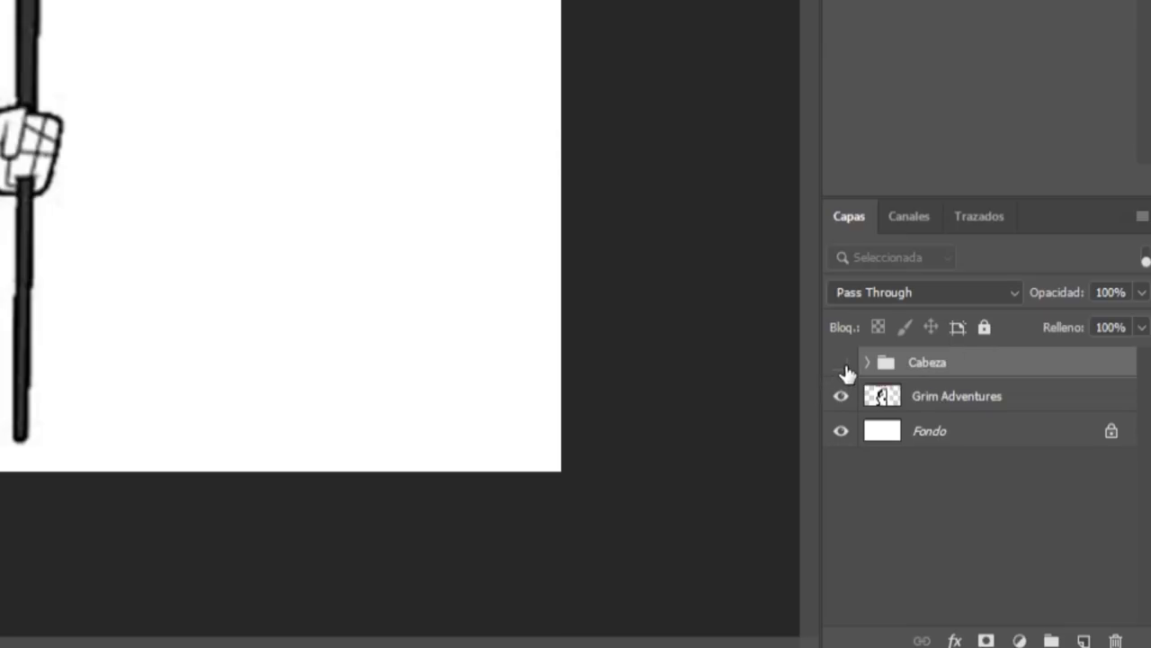
pyautogui.click(841, 362)
pyautogui.click(993, 501)
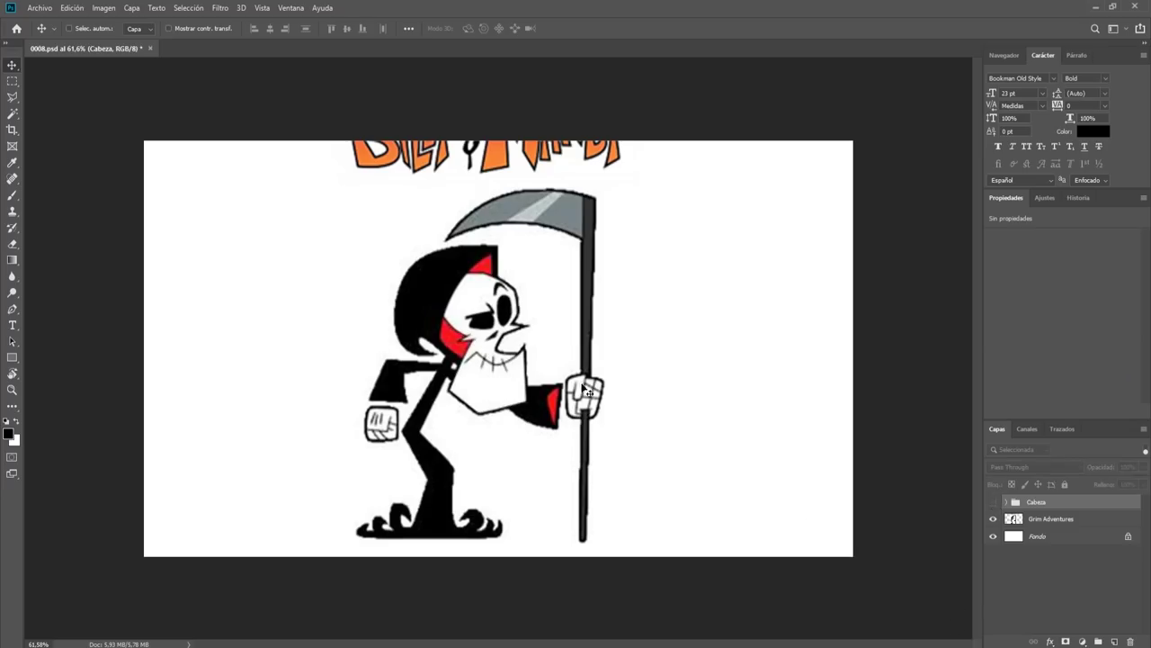
pyautogui.scroll(1, 456, 333)
pyautogui.scroll(1, 456, 332)
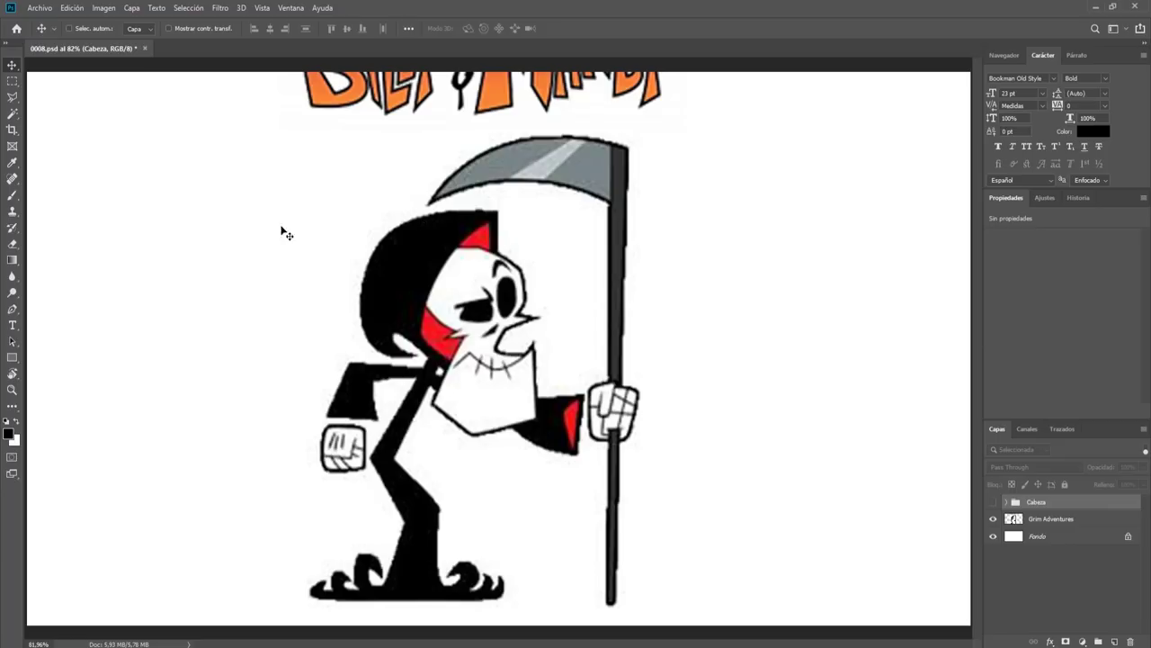
pyautogui.press('p')
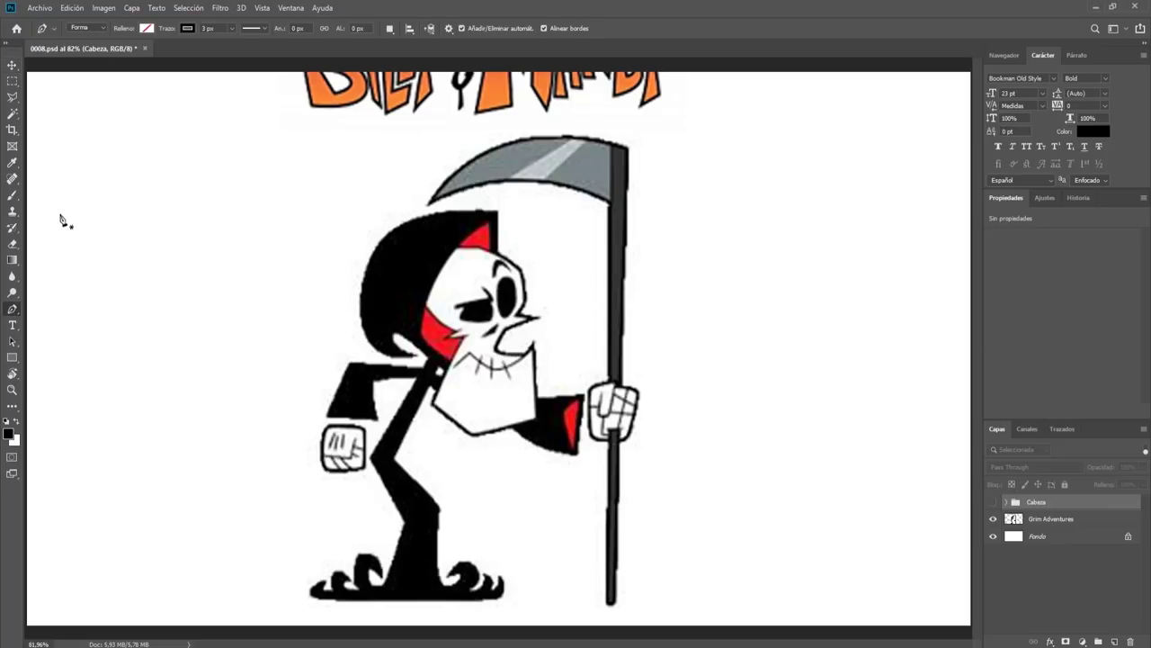
# Step: Start a black-filled hood shape, tracing from its top down the left side to the bottom edge
pyautogui.click(146, 29)
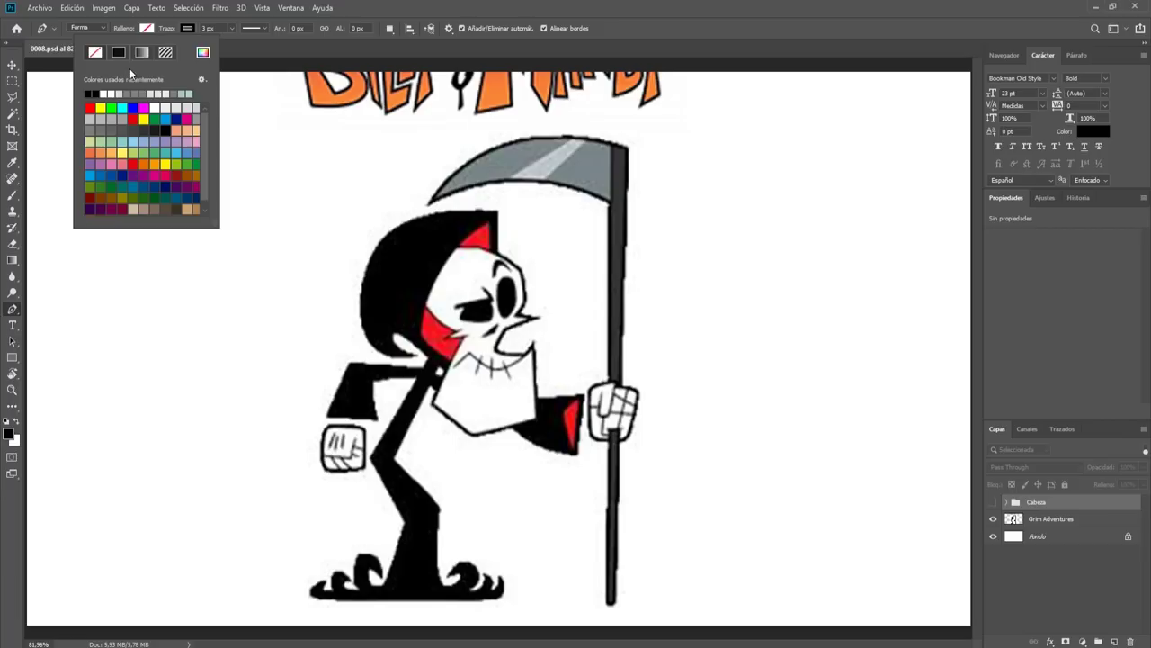
pyautogui.click(164, 130)
pyautogui.click(498, 215)
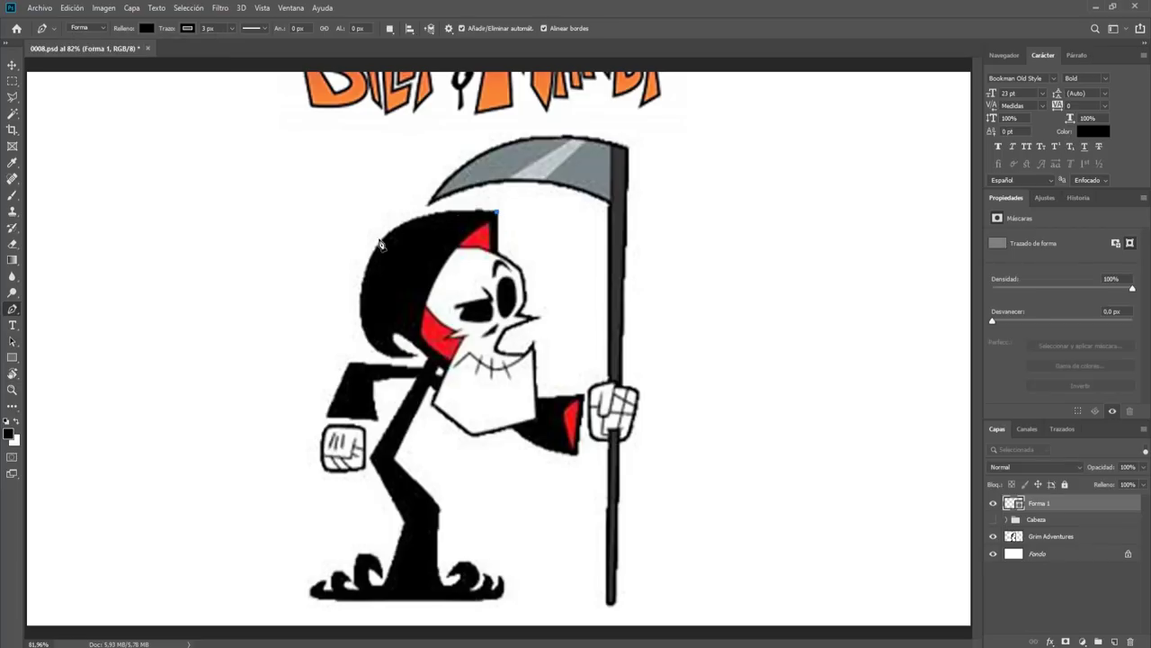
pyautogui.moveTo(381, 239); pyautogui.dragTo(356, 277)
pyautogui.moveTo(357, 280); pyautogui.dragTo(352, 281)
pyautogui.scroll(1, 379, 245)
pyautogui.scroll(2, 380, 245)
pyautogui.scroll(2, 379, 245)
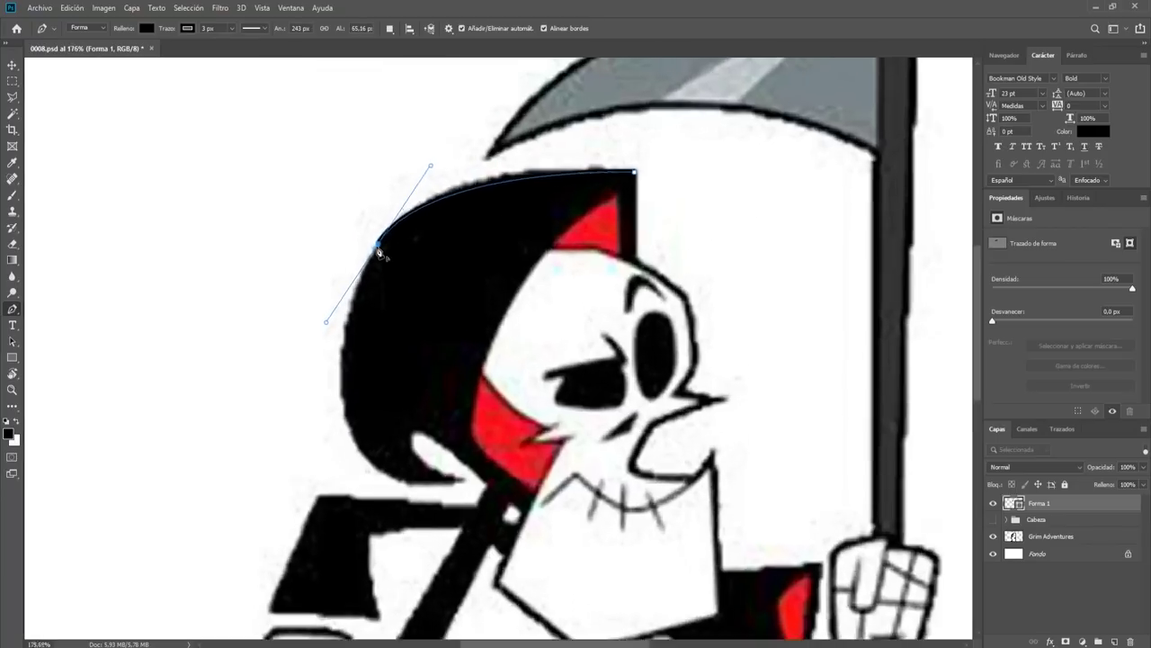
pyautogui.scroll(1, 382, 251)
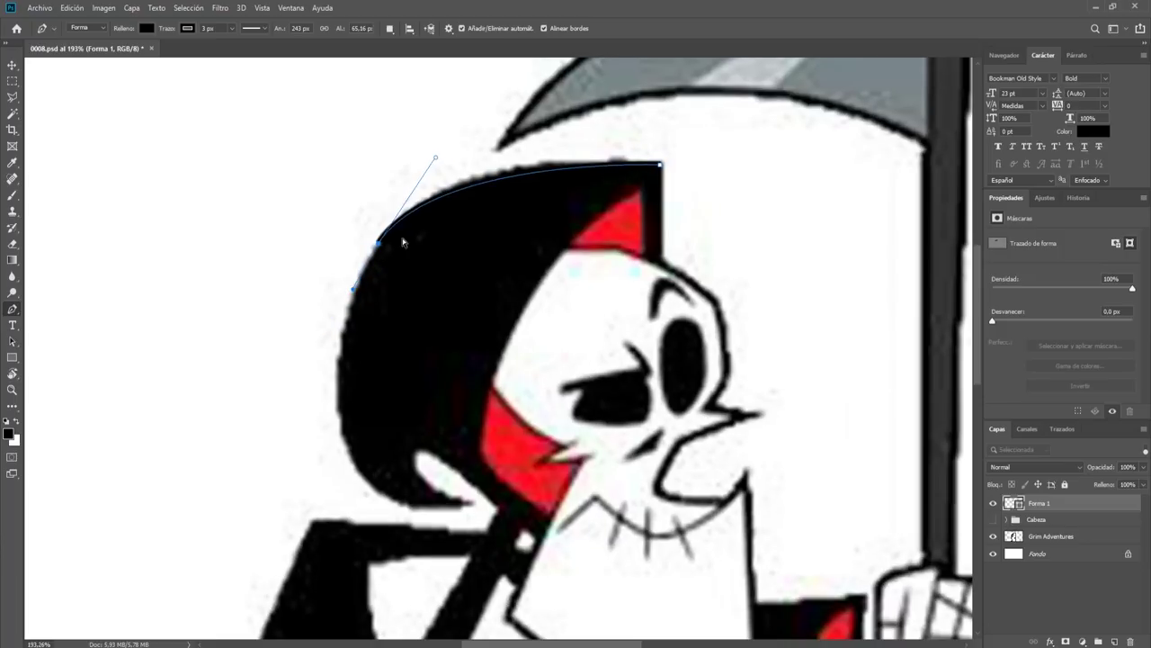
pyautogui.moveTo(345, 442); pyautogui.dragTo(352, 467)
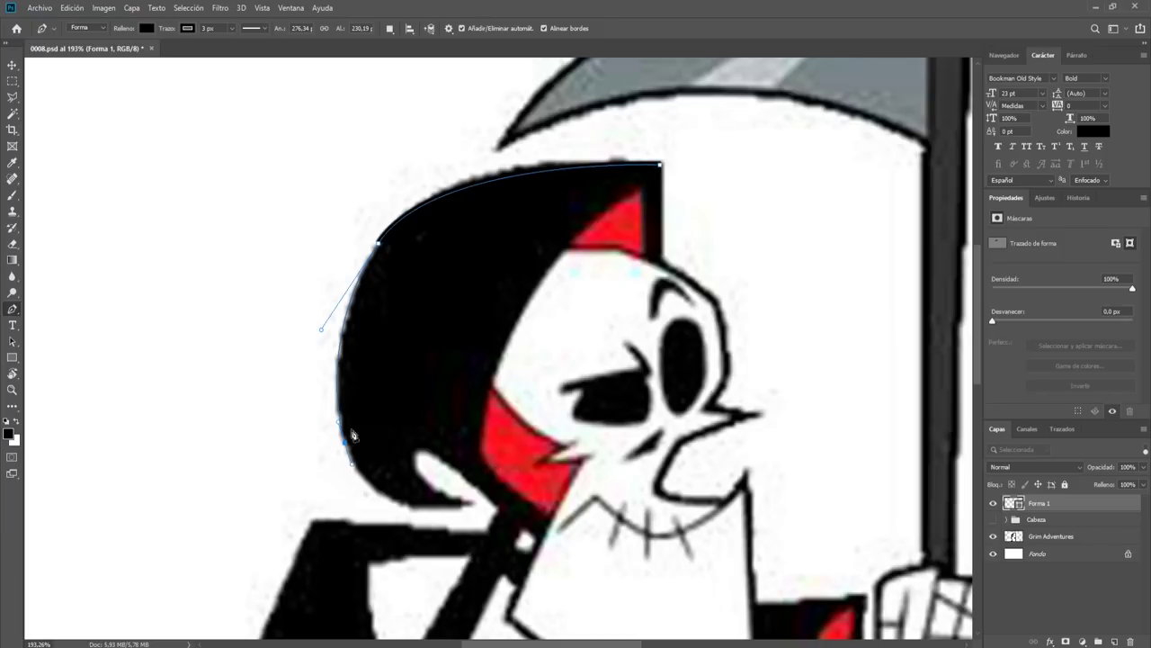
pyautogui.click(474, 506)
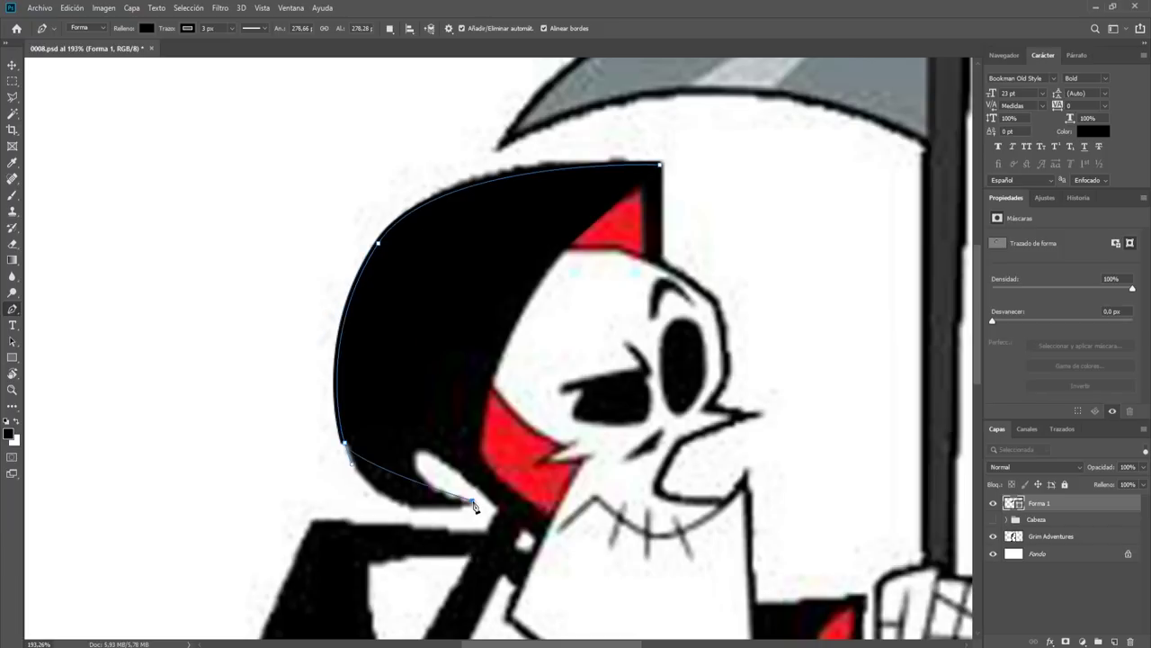
pyautogui.moveTo(472, 503); pyautogui.dragTo(562, 483)
# Step: Set the shape's fill to none and trace the hood's hooked curl toward the neck and sleeve
pyautogui.click(145, 28)
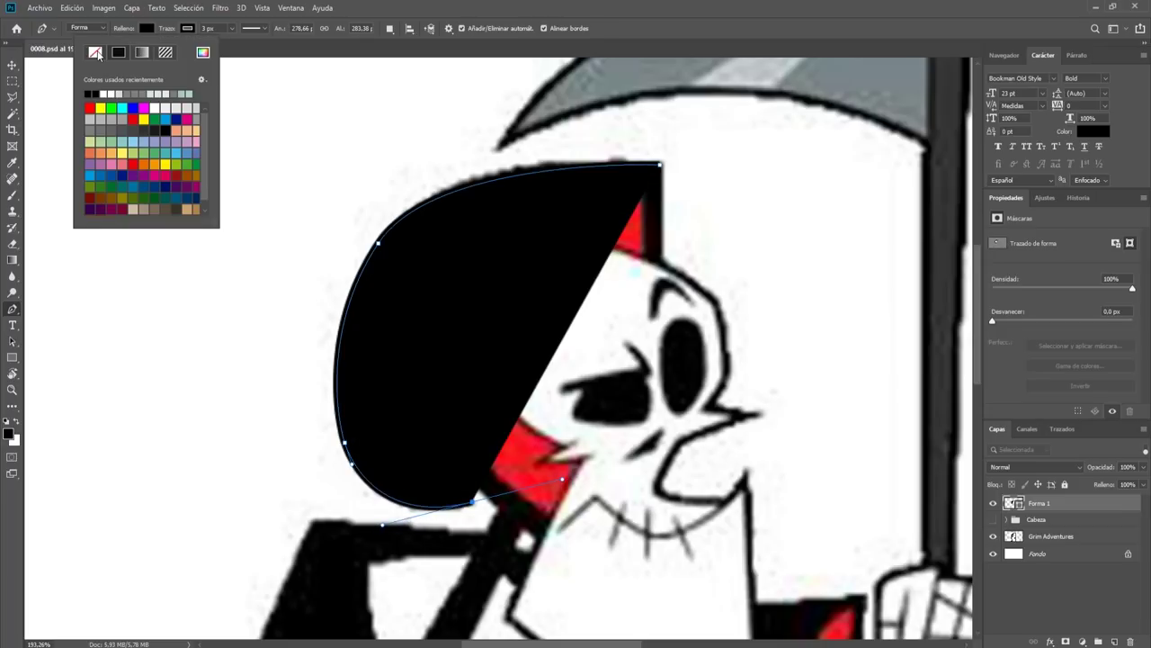
pyautogui.click(95, 53)
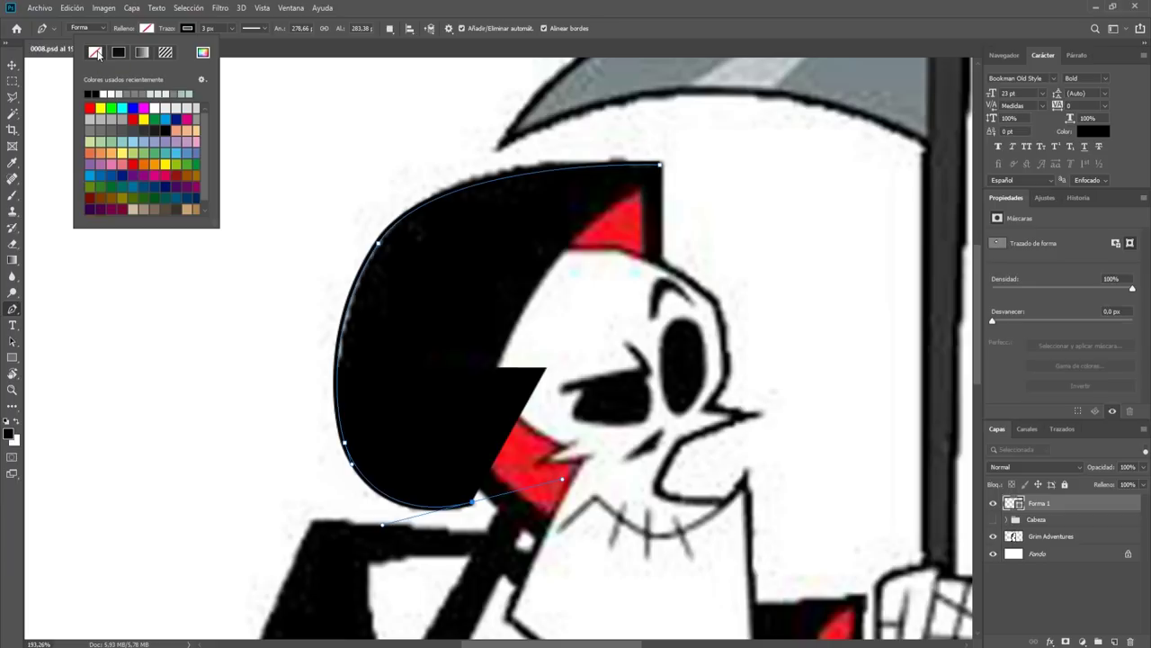
pyautogui.click(420, 455)
pyautogui.moveTo(417, 448); pyautogui.dragTo(450, 436)
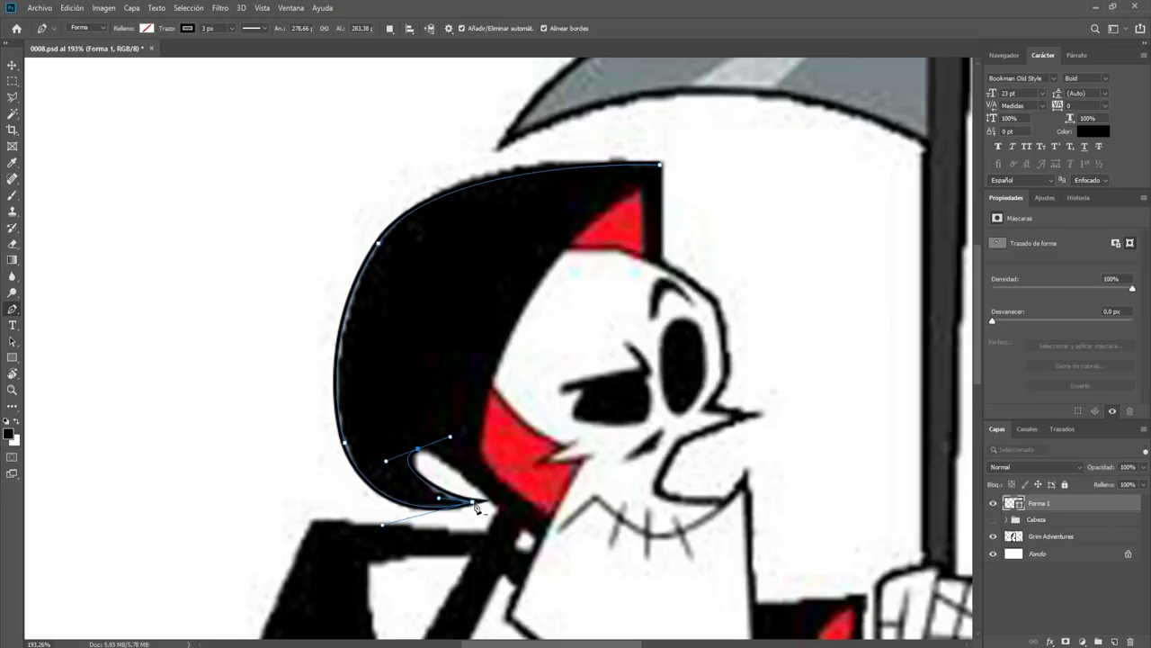
pyautogui.click(474, 503)
pyautogui.moveTo(472, 507); pyautogui.dragTo(502, 515)
pyautogui.click(498, 510)
pyautogui.click(485, 533)
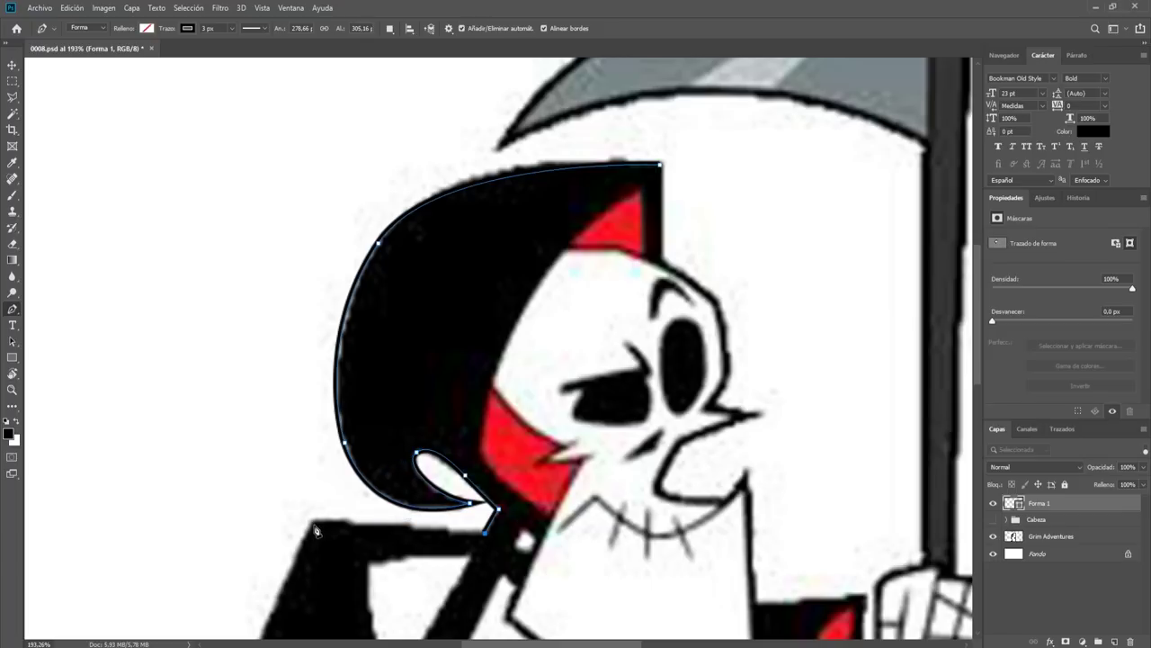
pyautogui.click(313, 519)
# Step: Extend the outline around the left sleeve and down the robe's leg toward the feet
pyautogui.moveTo(319, 571); pyautogui.dragTo(396, 355)
pyautogui.click(339, 427)
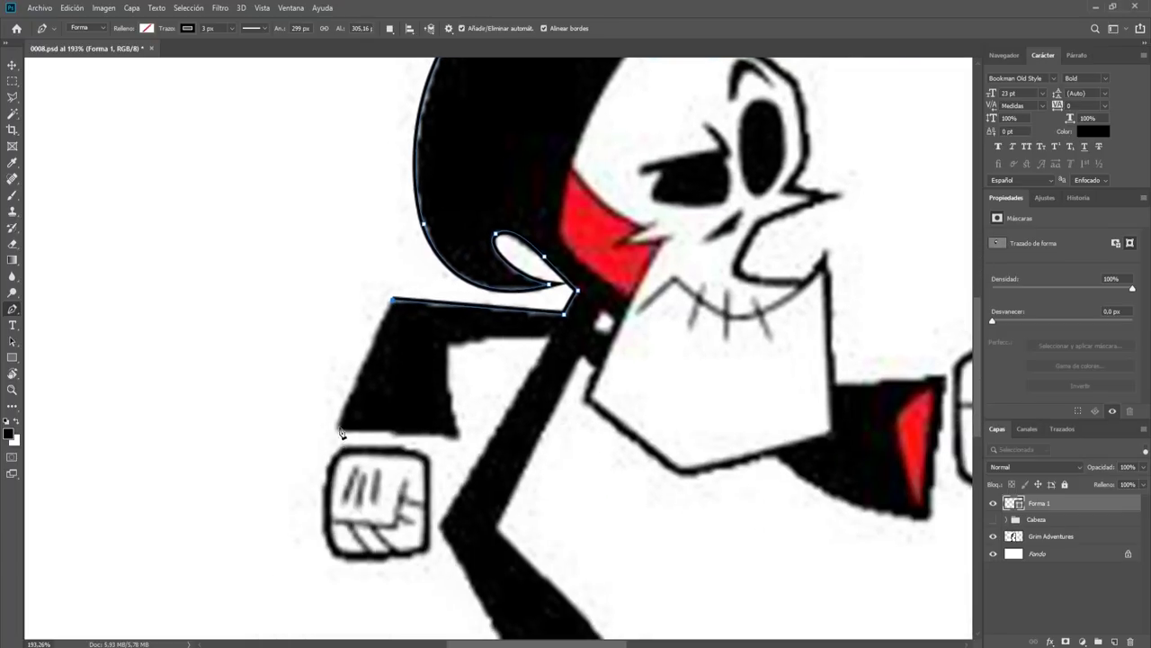
pyautogui.click(454, 434)
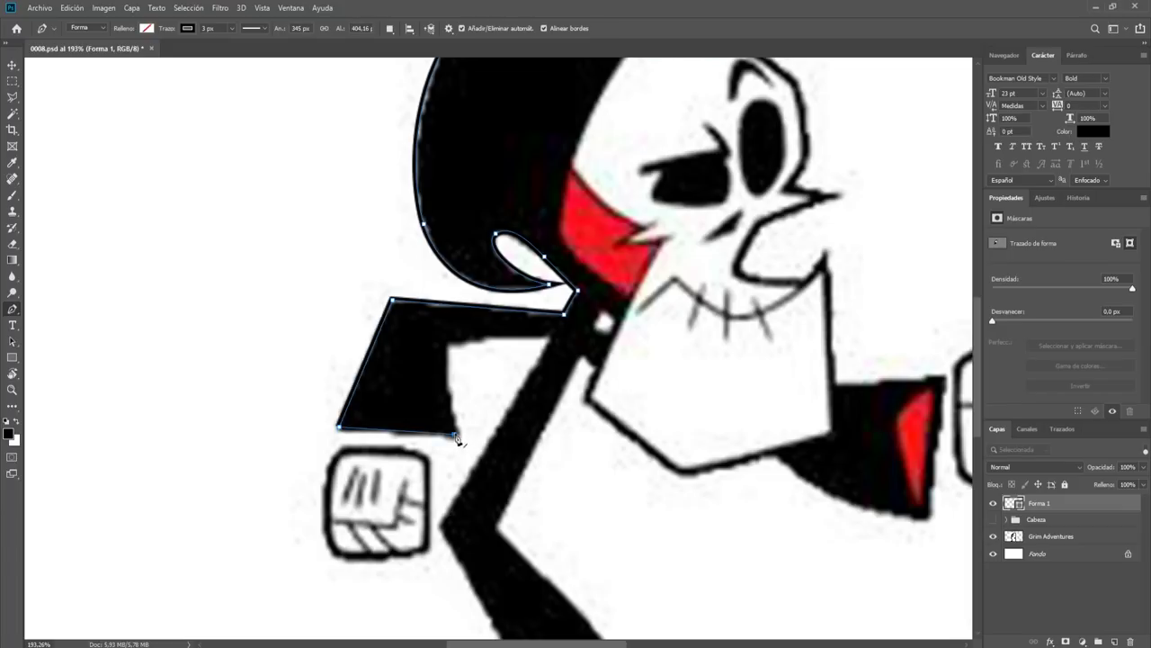
pyautogui.click(444, 368)
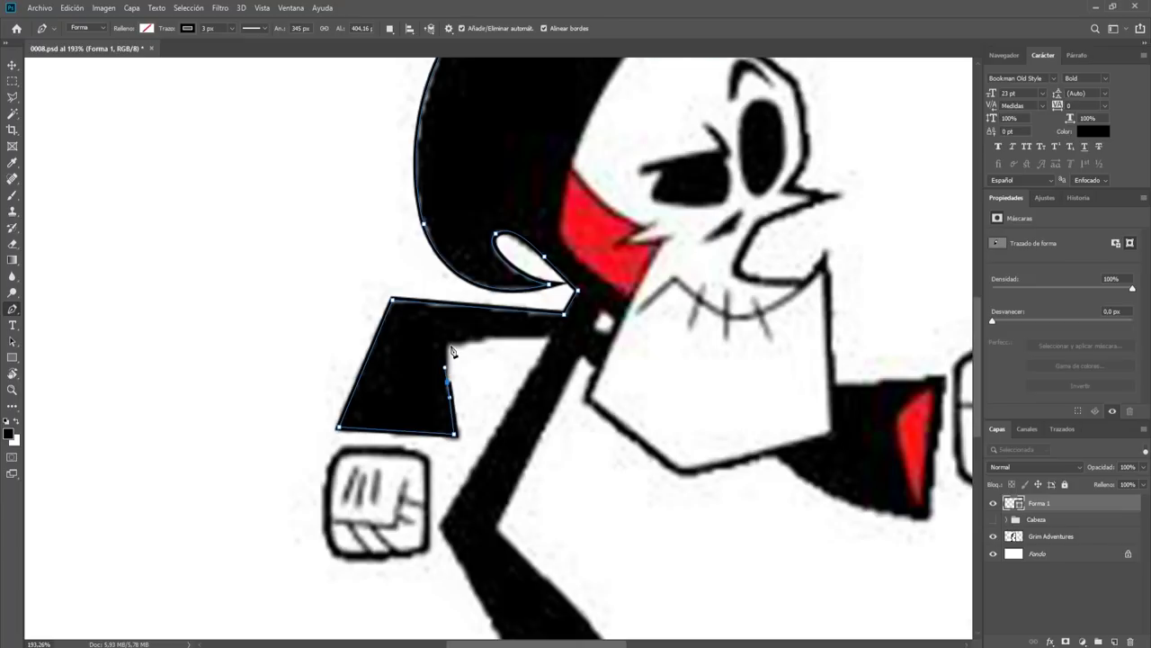
pyautogui.click(549, 337)
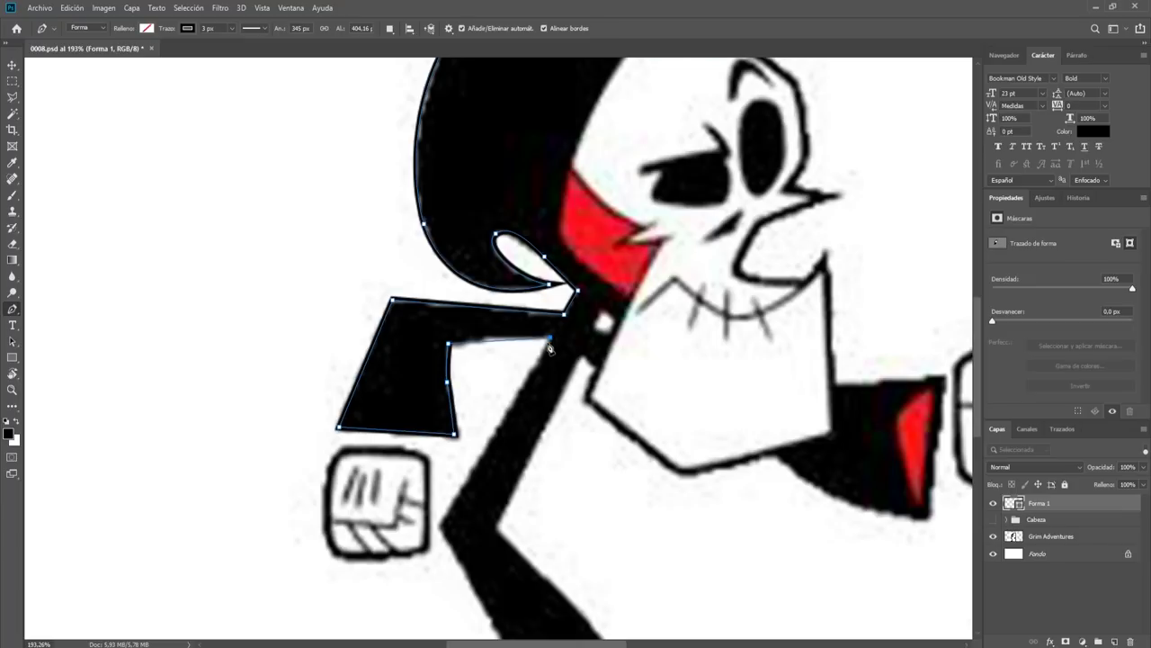
pyautogui.click(441, 528)
pyautogui.scroll(-5, 465, 221)
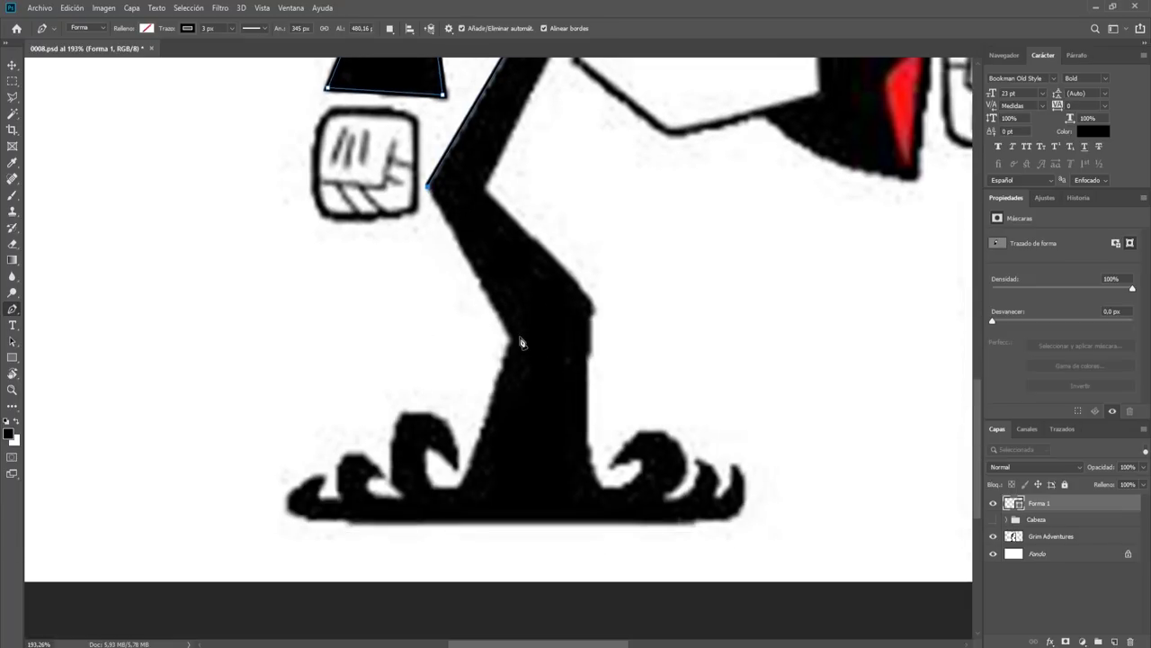
pyautogui.click(510, 342)
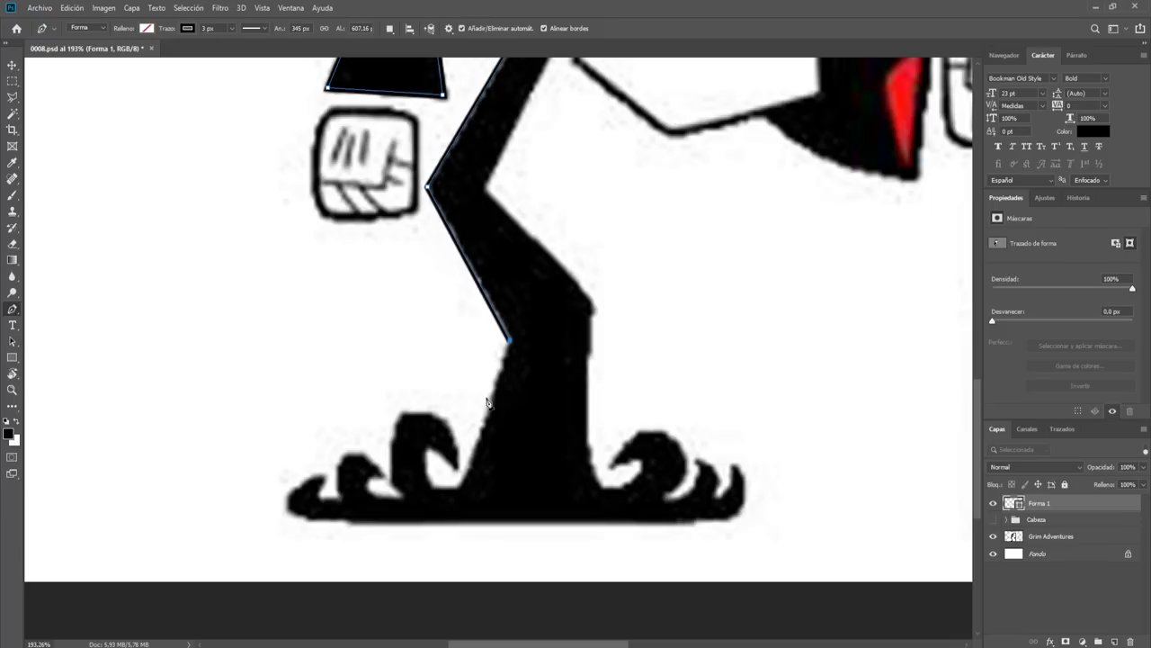
pyautogui.click(468, 468)
pyautogui.click(460, 487)
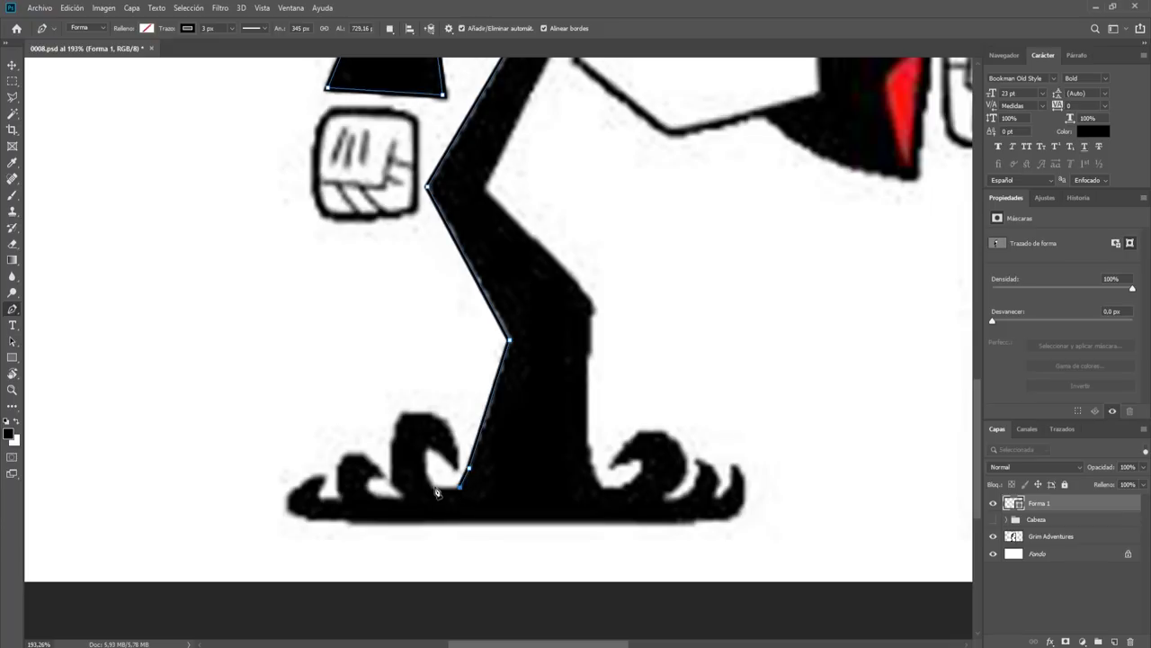
# Step: Trace around the curled toes and carry the outline up the robe's right edge
pyautogui.moveTo(426, 448); pyautogui.dragTo(438, 444)
pyautogui.click(419, 414)
pyautogui.moveTo(419, 414); pyautogui.dragTo(388, 412)
pyautogui.moveTo(390, 457); pyautogui.dragTo(391, 479)
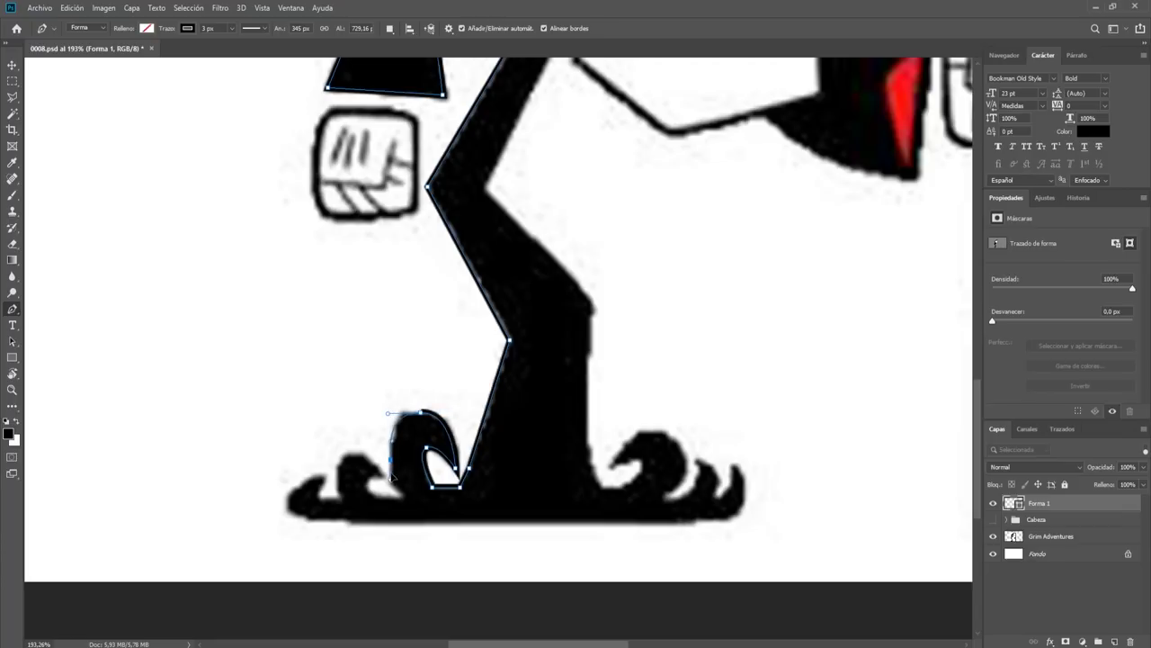
pyautogui.click(395, 485)
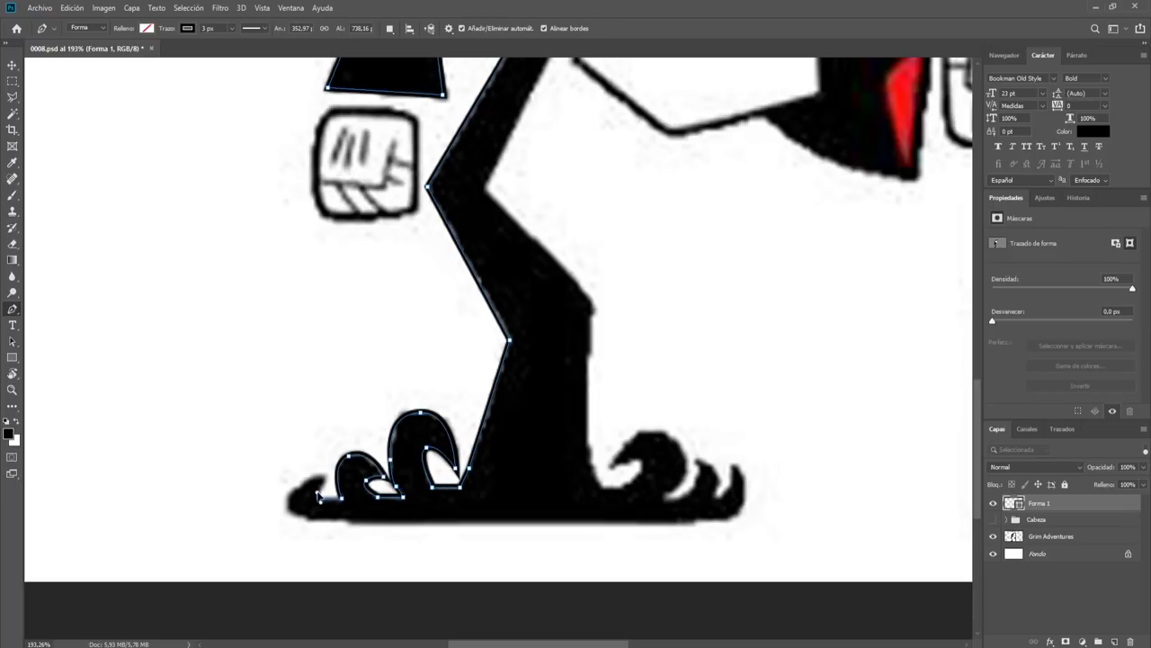
pyautogui.moveTo(319, 495); pyautogui.dragTo(293, 500)
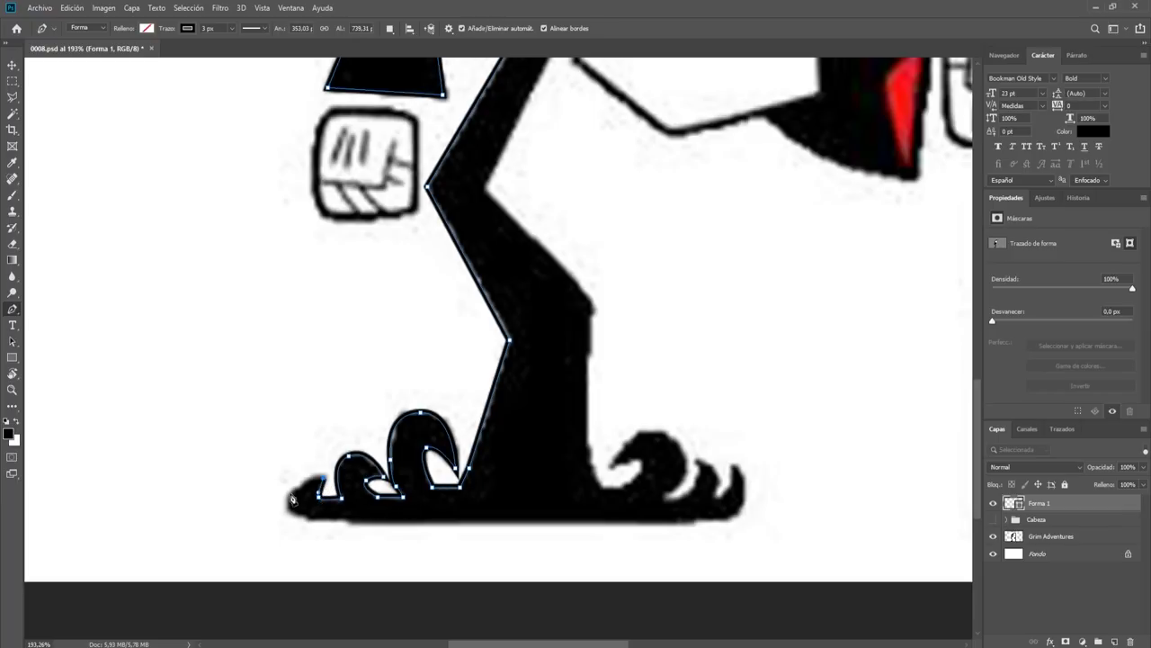
pyautogui.moveTo(694, 452); pyautogui.dragTo(701, 467)
pyautogui.click(697, 481)
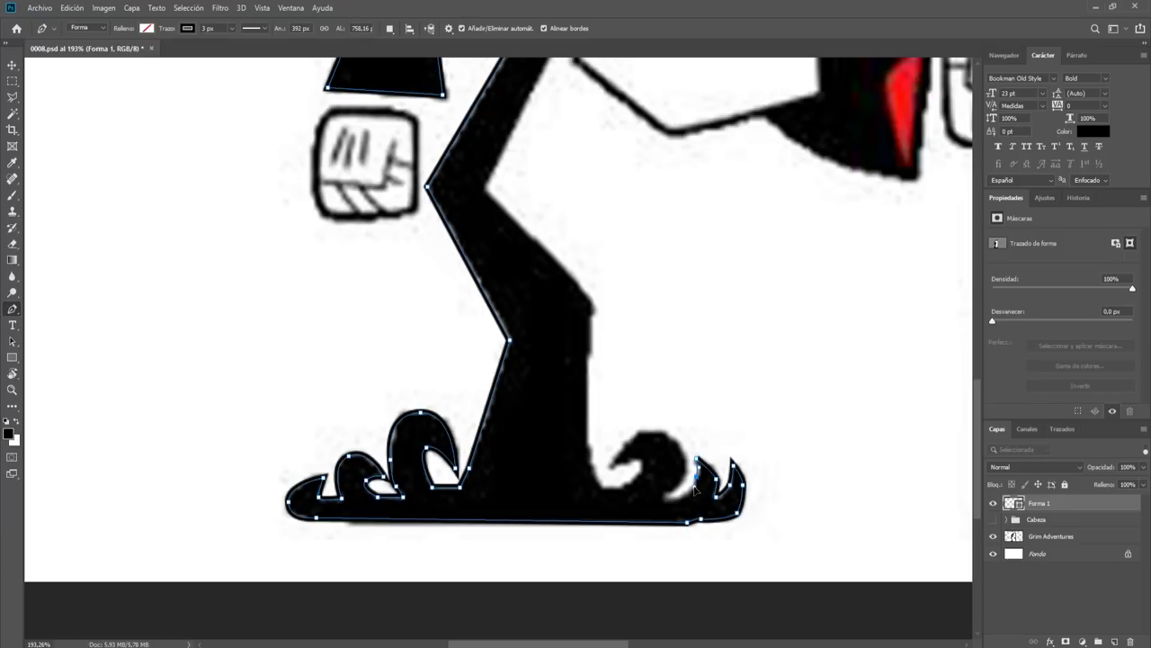
pyautogui.click(627, 486)
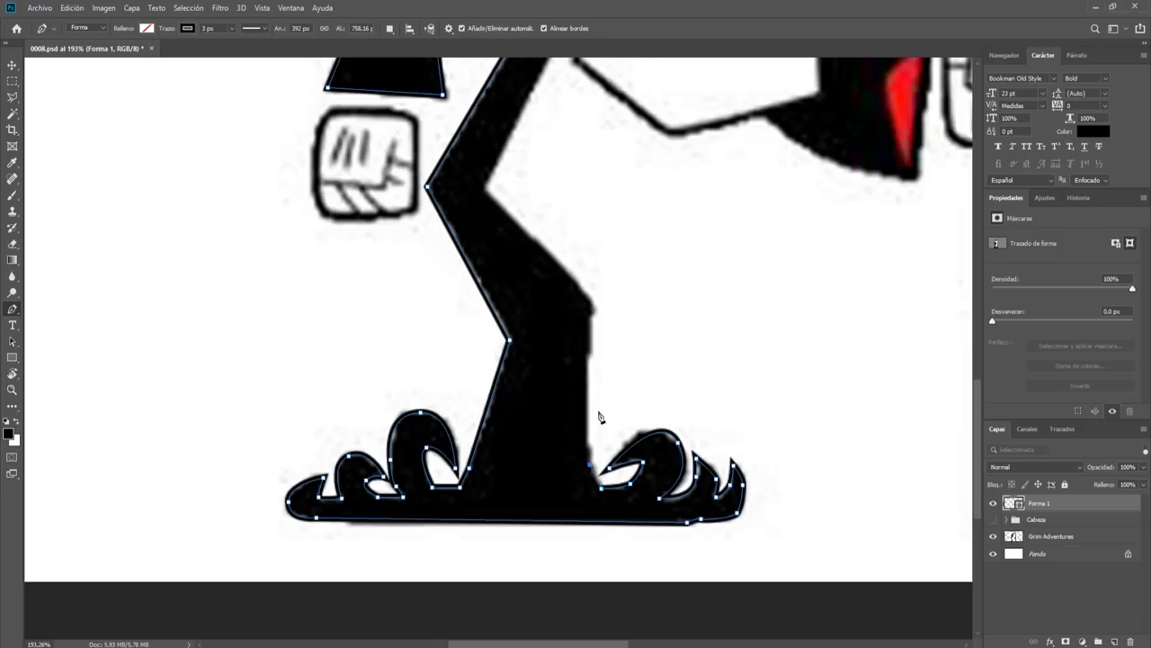
pyautogui.click(591, 306)
pyautogui.scroll(3, 567, 323)
# Step: Extend the Pen path up the robe's right edge, undoing one misplaced anchor
pyautogui.click(530, 333)
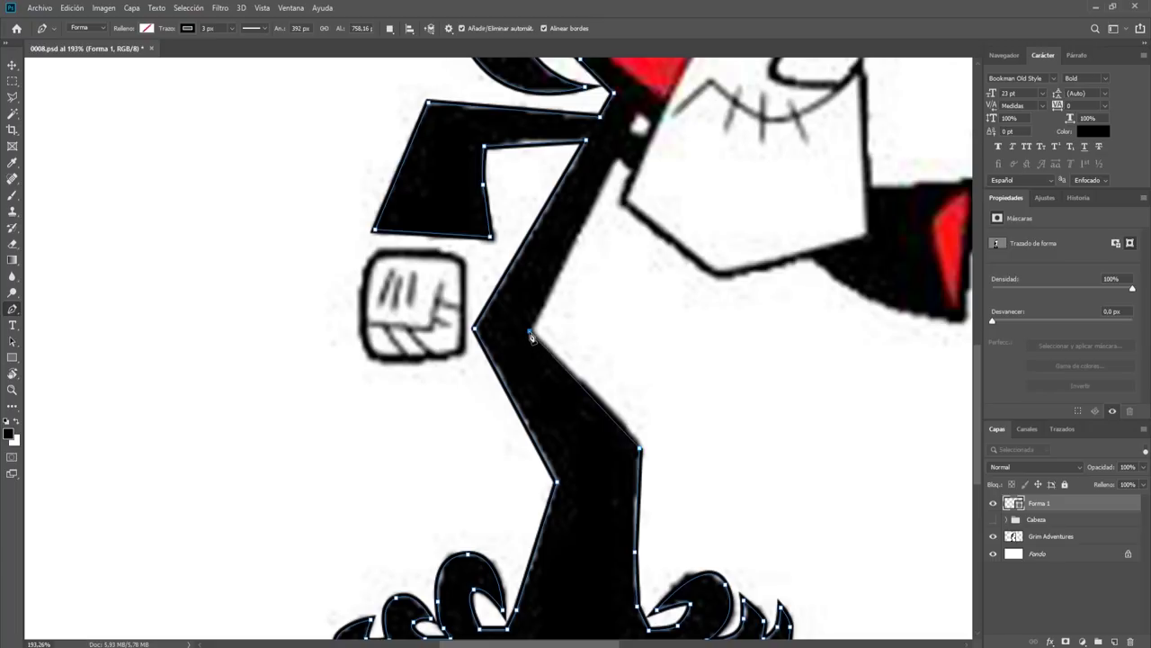
pyautogui.hotkey('ctrl', 'z')
pyautogui.moveTo(588, 393); pyautogui.dragTo(573, 378)
pyautogui.click(532, 330)
pyautogui.scroll(5, 579, 409)
# Step: Trace the right sleeve and face edge, close the path at the hood's top, then fit on screen
pyautogui.click(567, 371)
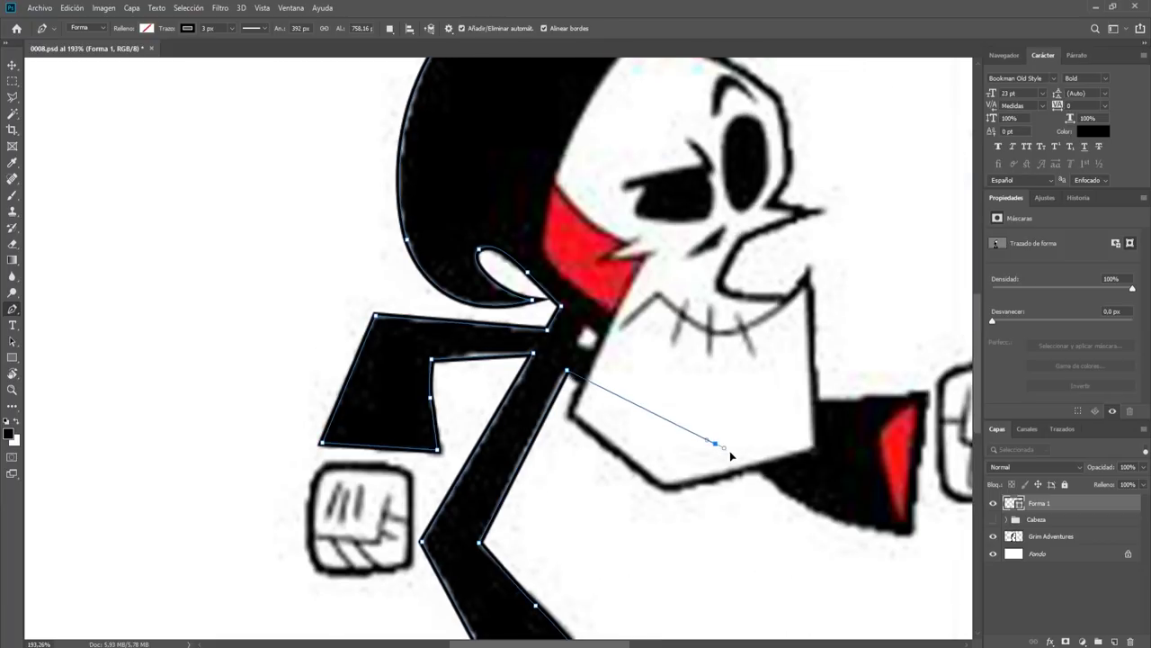
pyautogui.moveTo(738, 457); pyautogui.dragTo(795, 500)
pyautogui.click(907, 532)
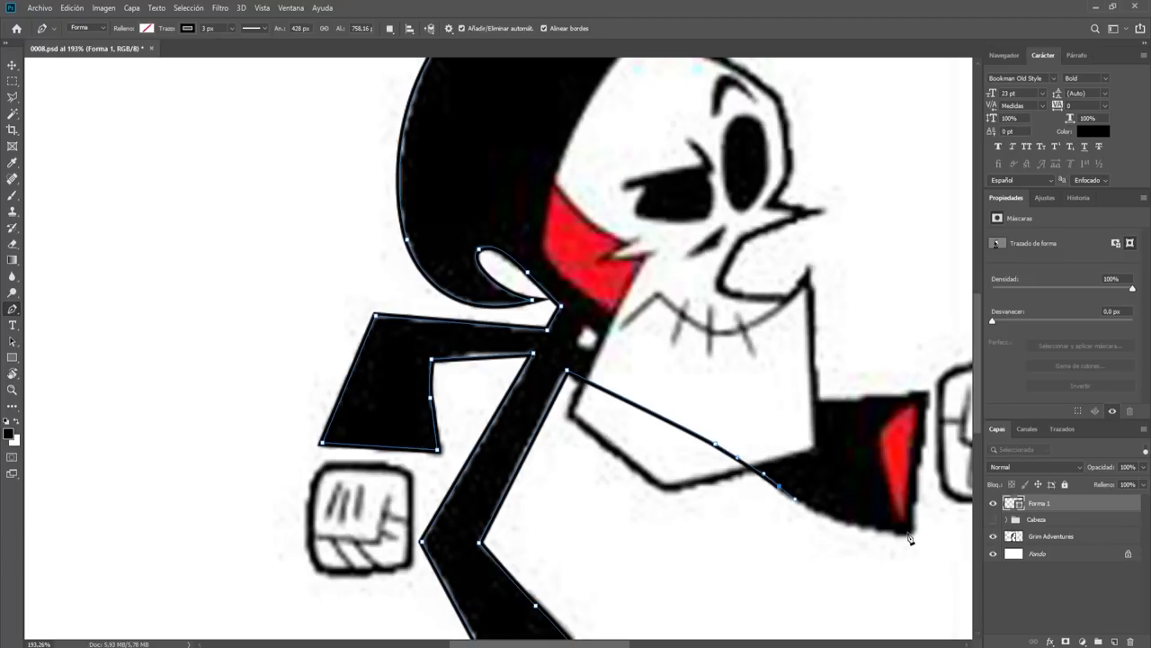
pyautogui.click(929, 399)
pyautogui.scroll(2, 663, 369)
pyautogui.moveTo(668, 313); pyautogui.dragTo(681, 262)
pyautogui.scroll(3, 662, 353)
pyautogui.moveTo(663, 352); pyautogui.dragTo(661, 351)
pyautogui.click(635, 197)
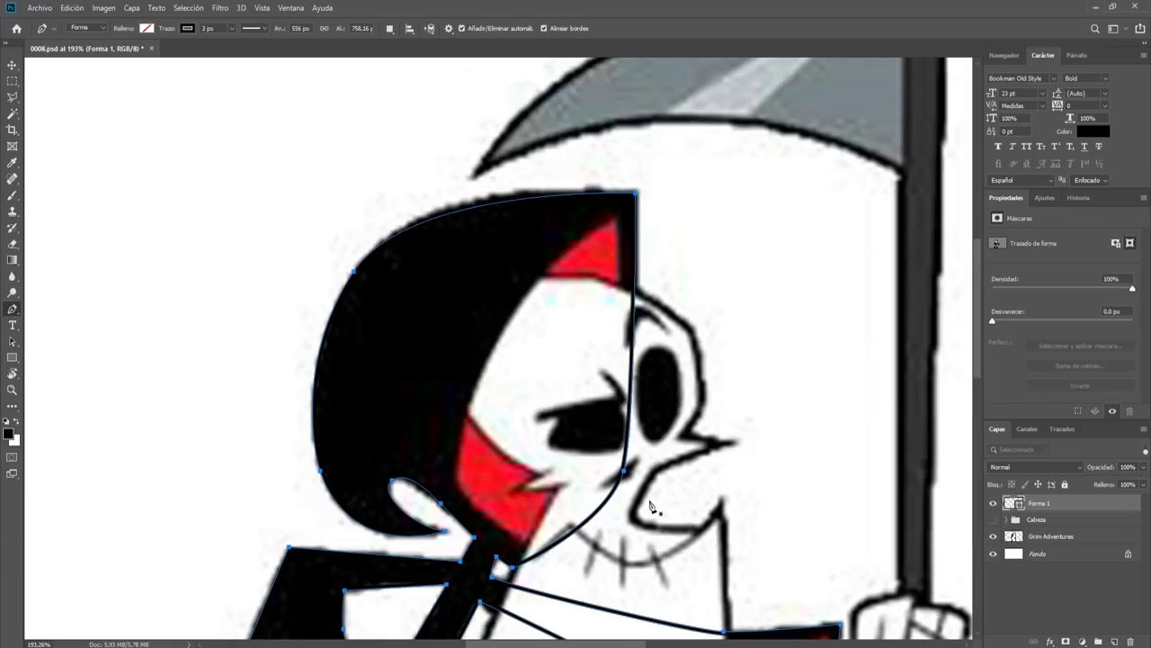
pyautogui.scroll(-5, 650, 502)
pyautogui.hotkey('ctrl', '0')
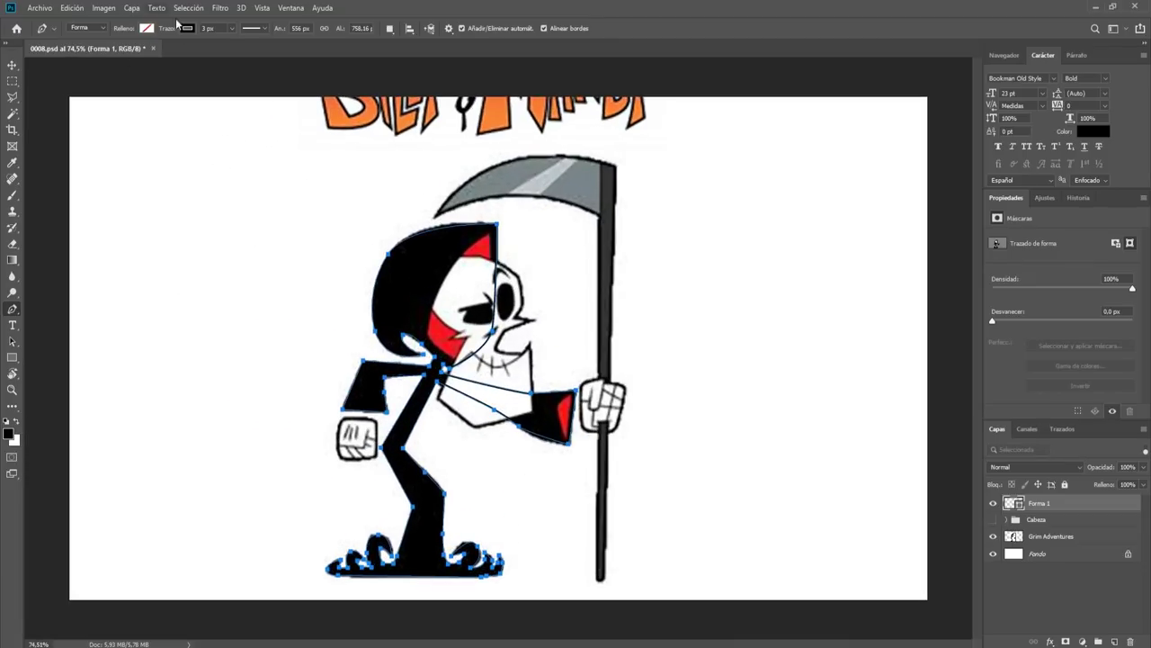
# Step: Fill the robe shape solid black and move its layer below the Cabeza group
pyautogui.click(147, 28)
pyautogui.click(120, 55)
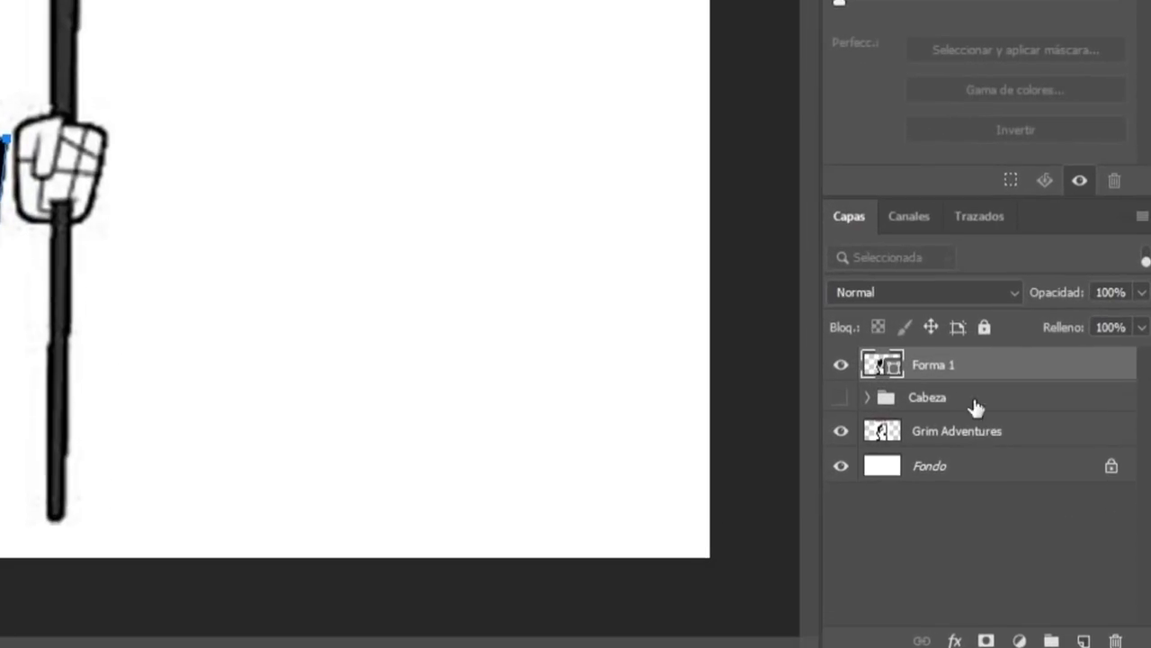
pyautogui.moveTo(953, 368); pyautogui.dragTo(963, 432)
pyautogui.moveTo(904, 376)
pyautogui.mouseDown()
pyautogui.moveTo(904, 431)
pyautogui.moveTo(951, 406)
pyautogui.mouseUp()
# Step: Rename the robe layer VestidoNrgro and hide it
pyautogui.doubleClick(939, 395)
pyautogui.write('VestidoNegro')
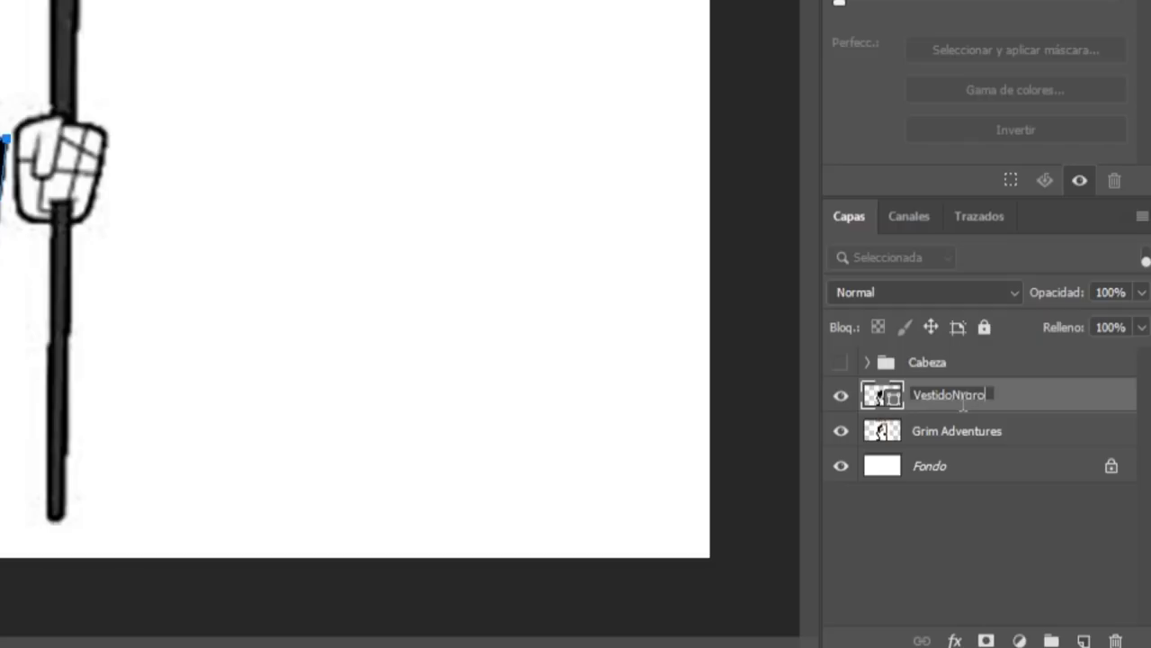
pyautogui.press('Return')
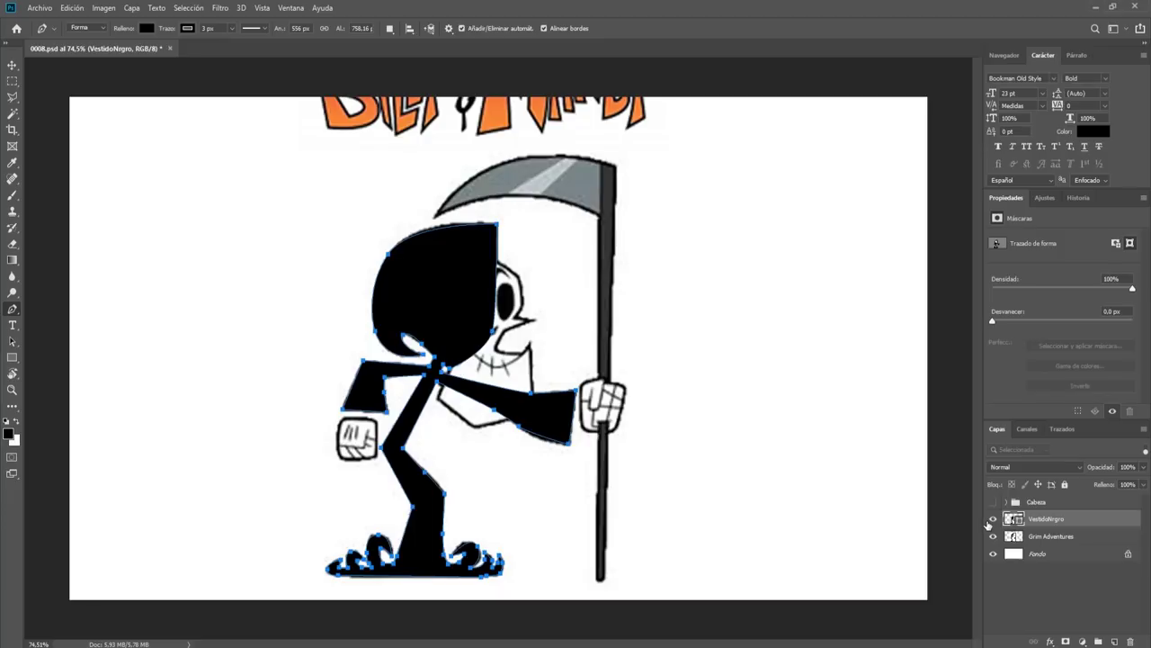
pyautogui.click(993, 519)
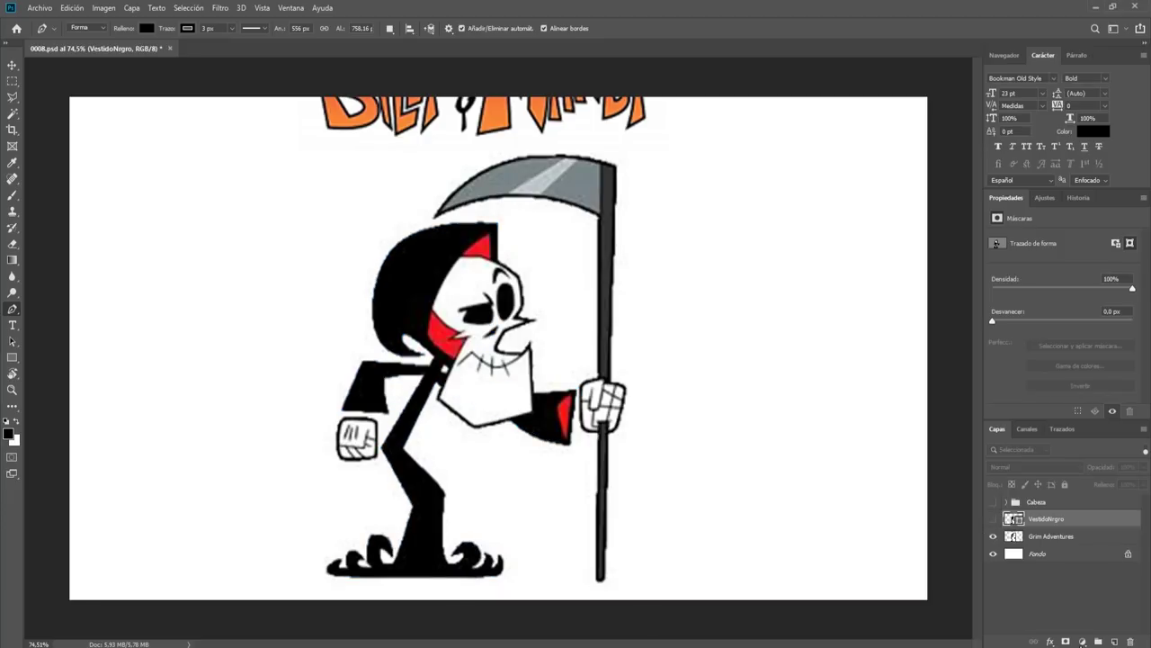
pyautogui.scroll(3, 489, 225)
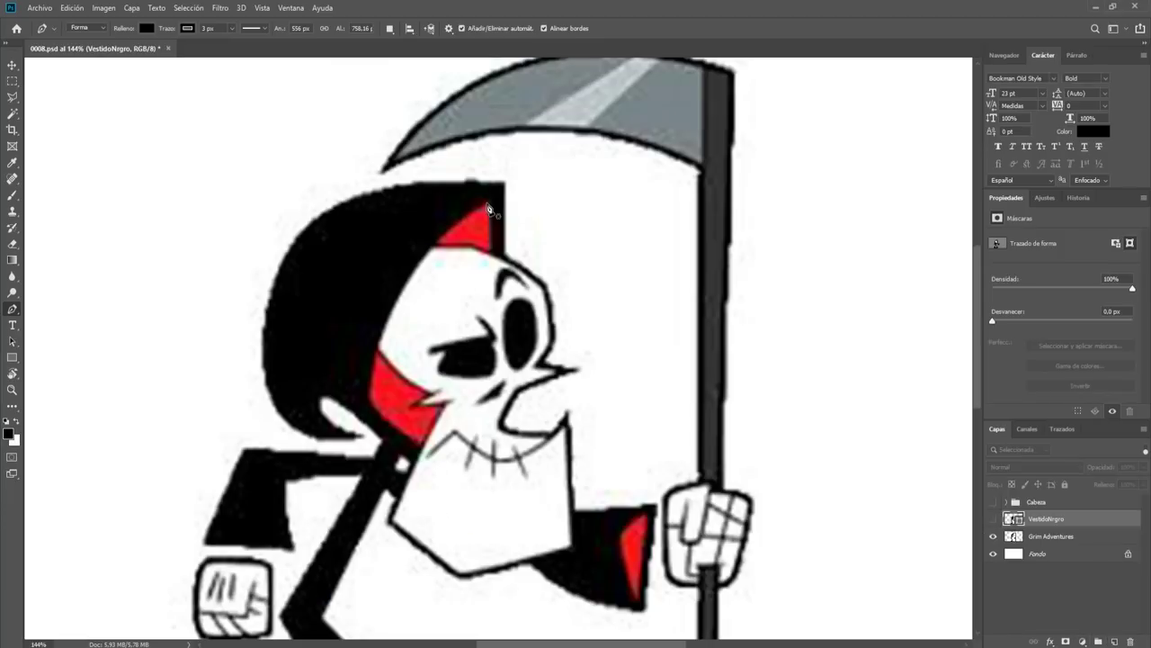
# Step: Pen-trace a closed shape around the red hood lining beside the skull
pyautogui.click(486, 208)
pyautogui.moveTo(395, 303); pyautogui.dragTo(374, 353)
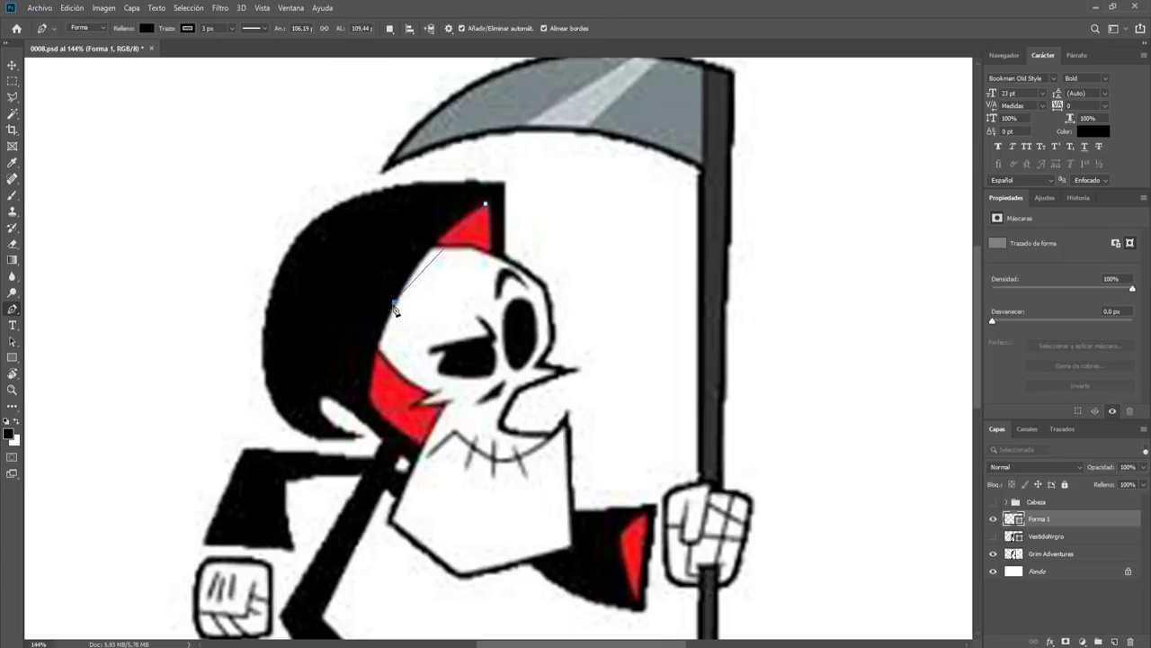
pyautogui.moveTo(373, 406); pyautogui.dragTo(385, 421)
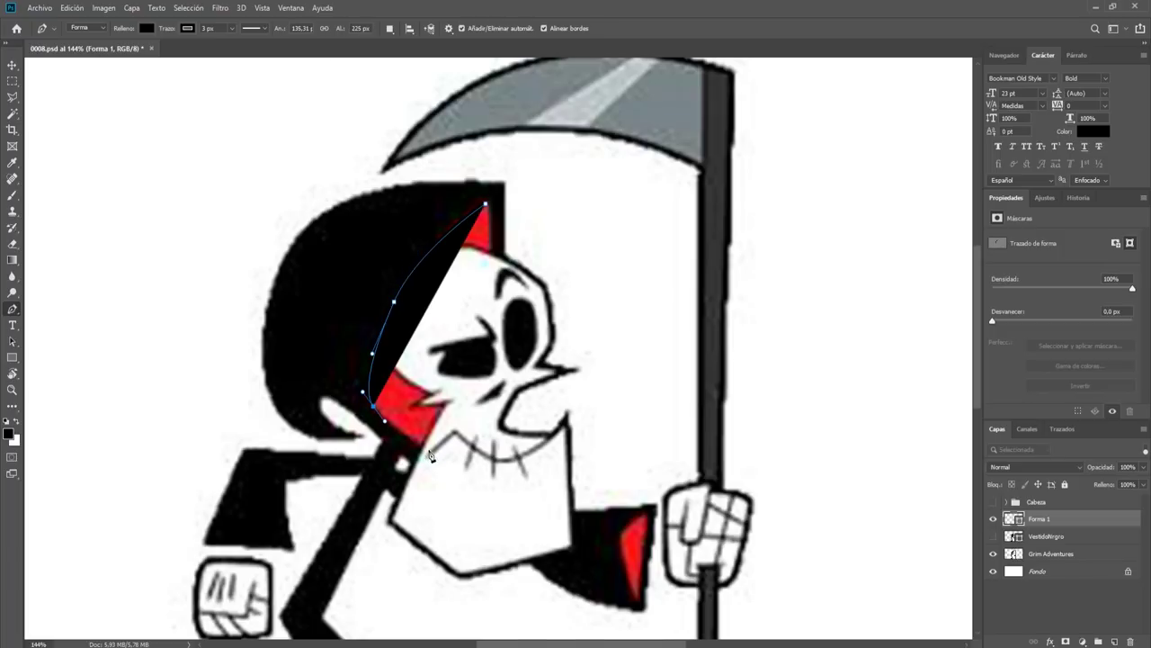
pyautogui.click(430, 452)
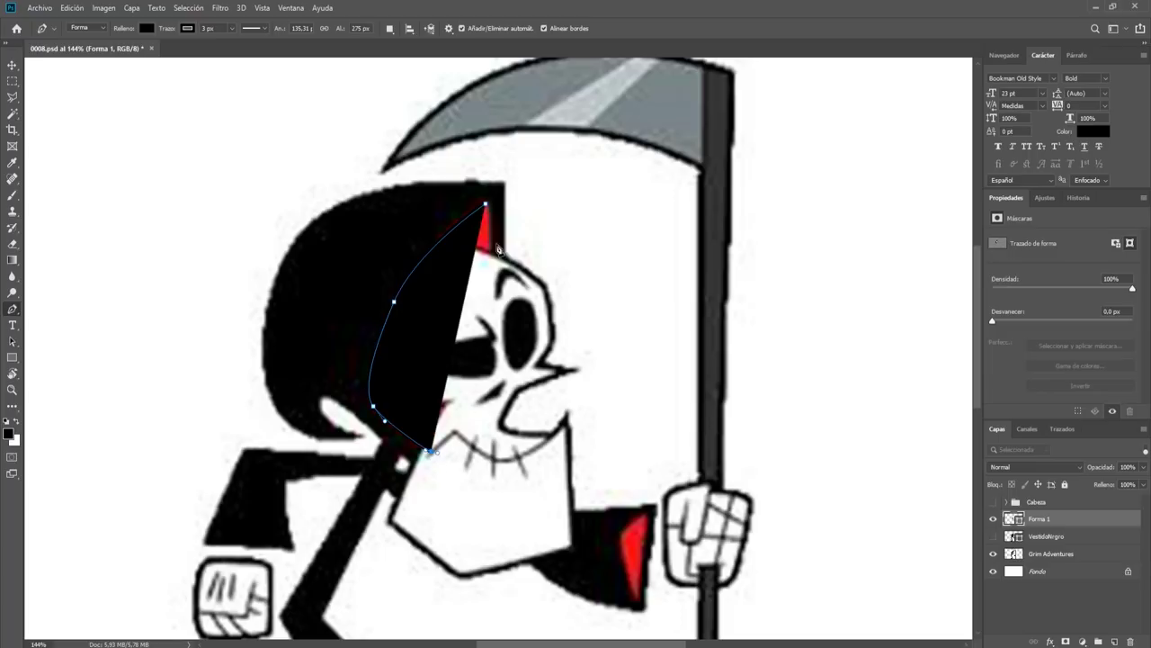
pyautogui.moveTo(490, 361); pyautogui.dragTo(497, 329)
pyautogui.click(487, 206)
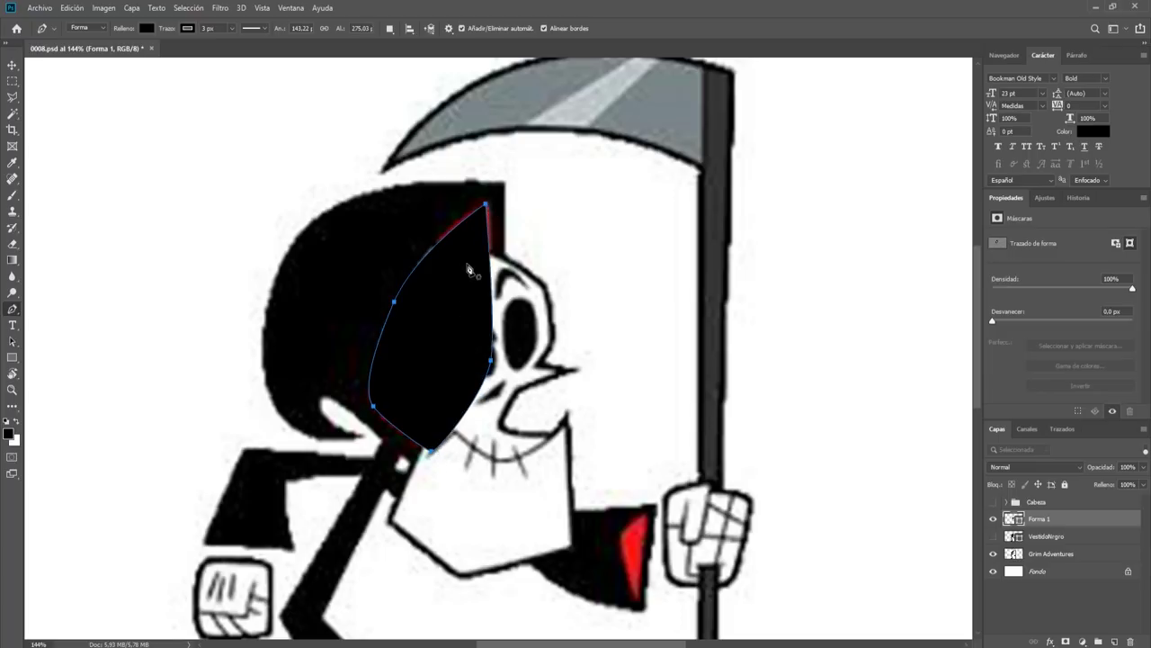
# Step: Give the lining shape a red fill and no stroke
pyautogui.click(144, 29)
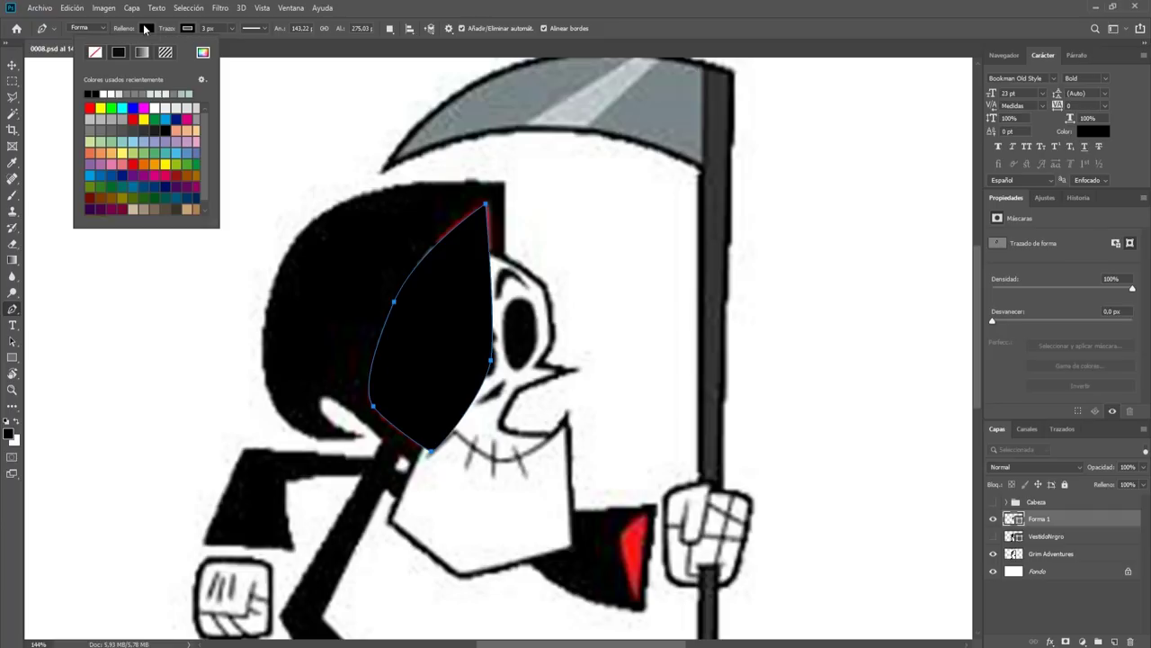
pyautogui.click(203, 53)
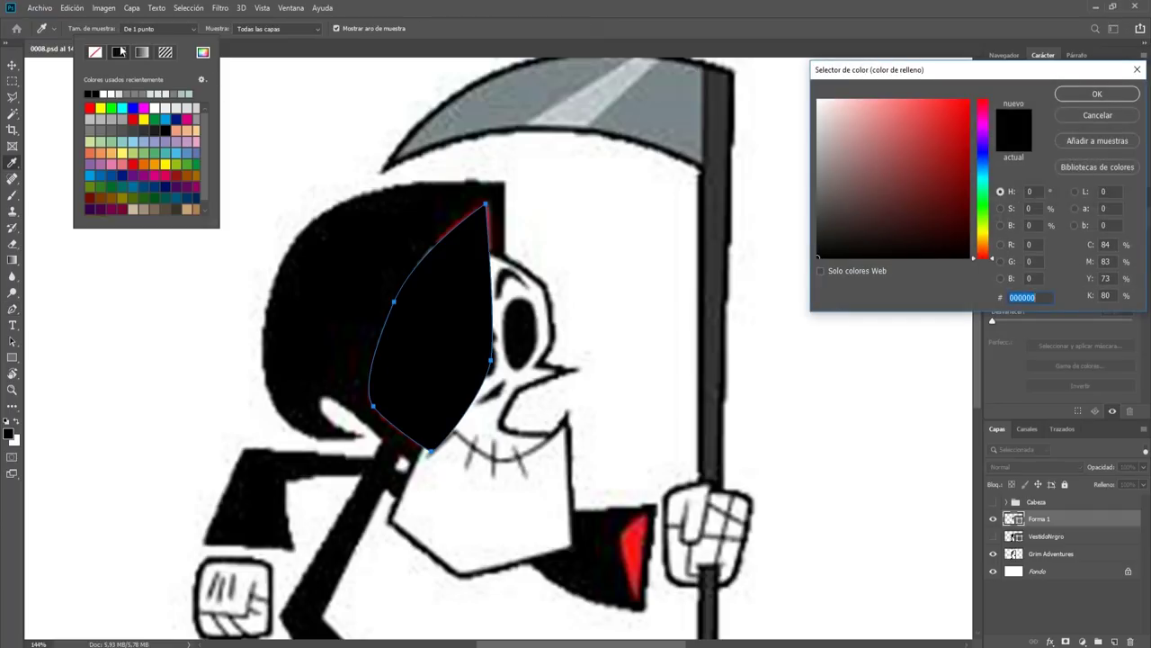
pyautogui.click(953, 151)
pyautogui.click(1098, 94)
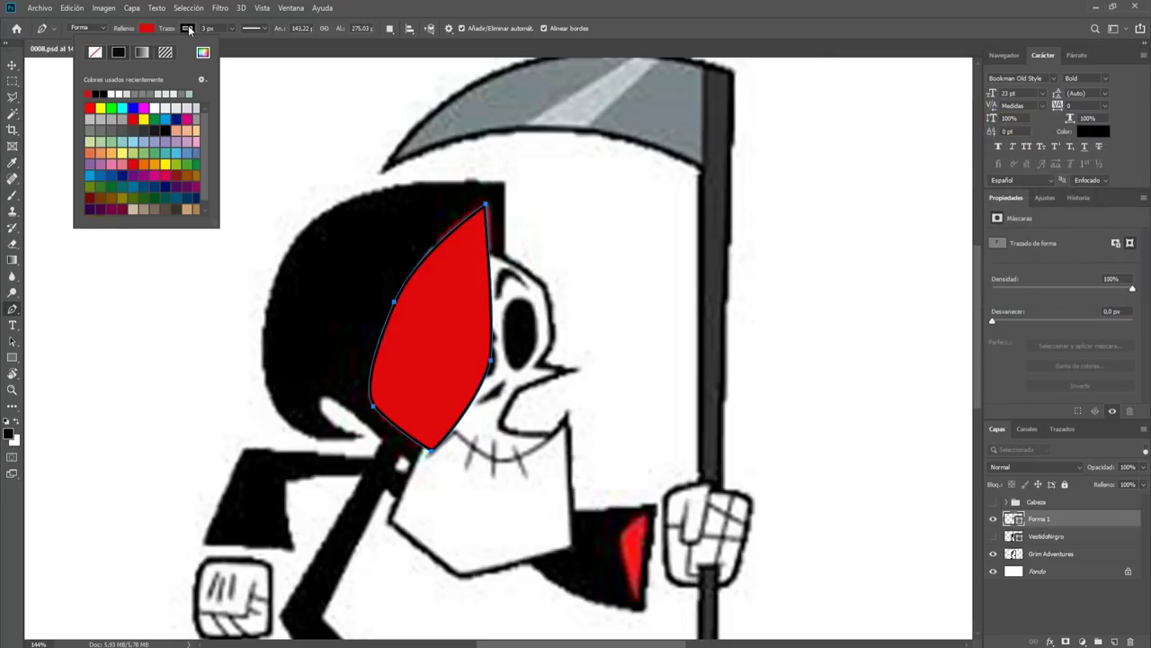
pyautogui.click(189, 29)
pyautogui.click(138, 54)
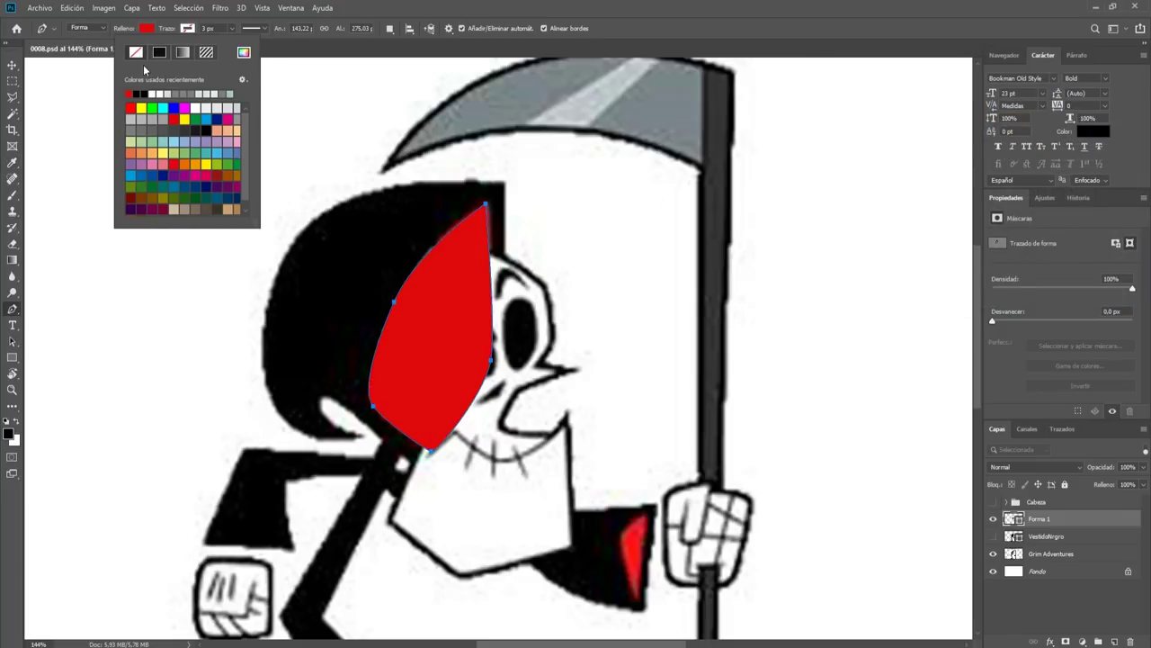
# Step: Trace the triangular red sleeve cuff as a second shape
pyautogui.scroll(-2, 628, 534)
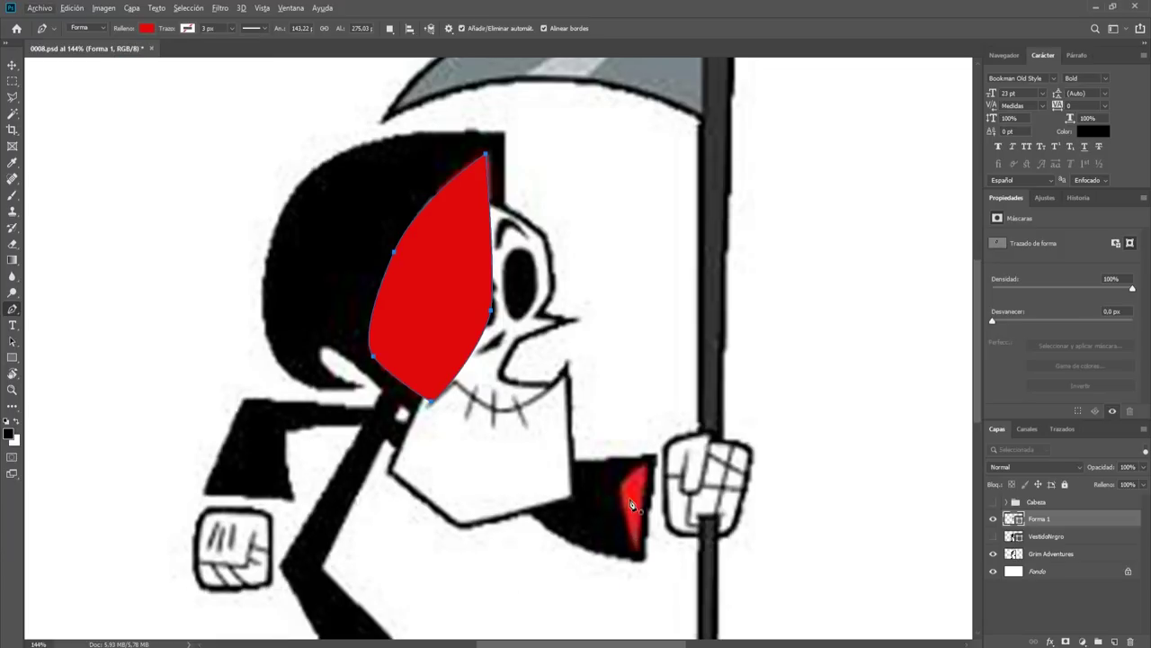
pyautogui.click(621, 497)
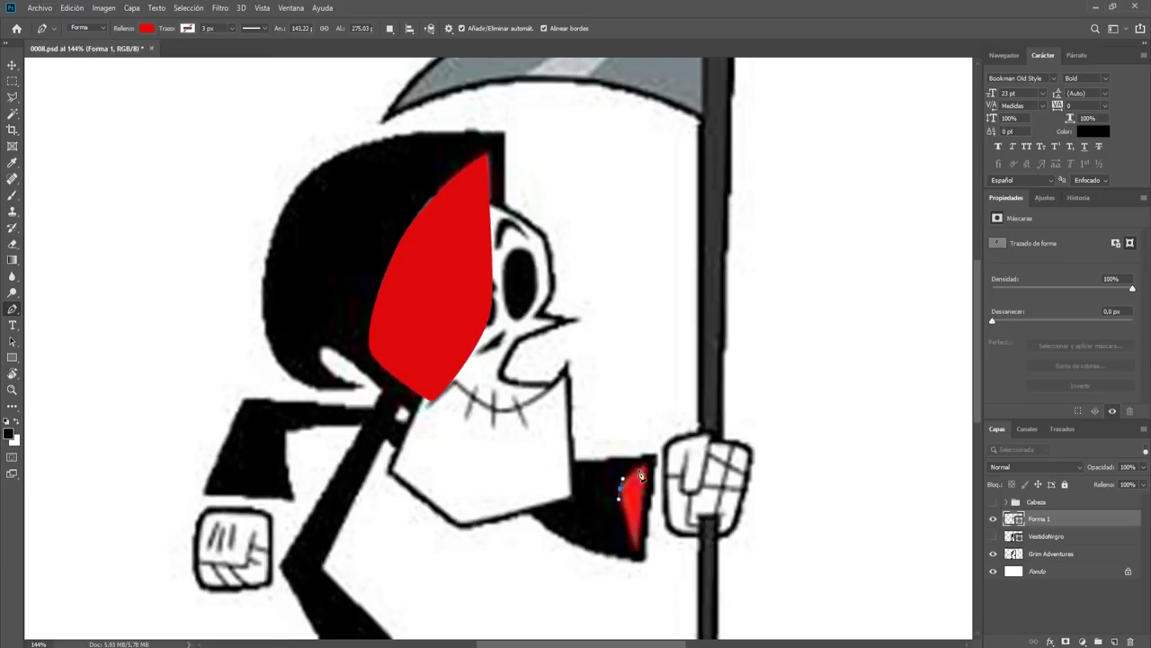
pyautogui.click(650, 468)
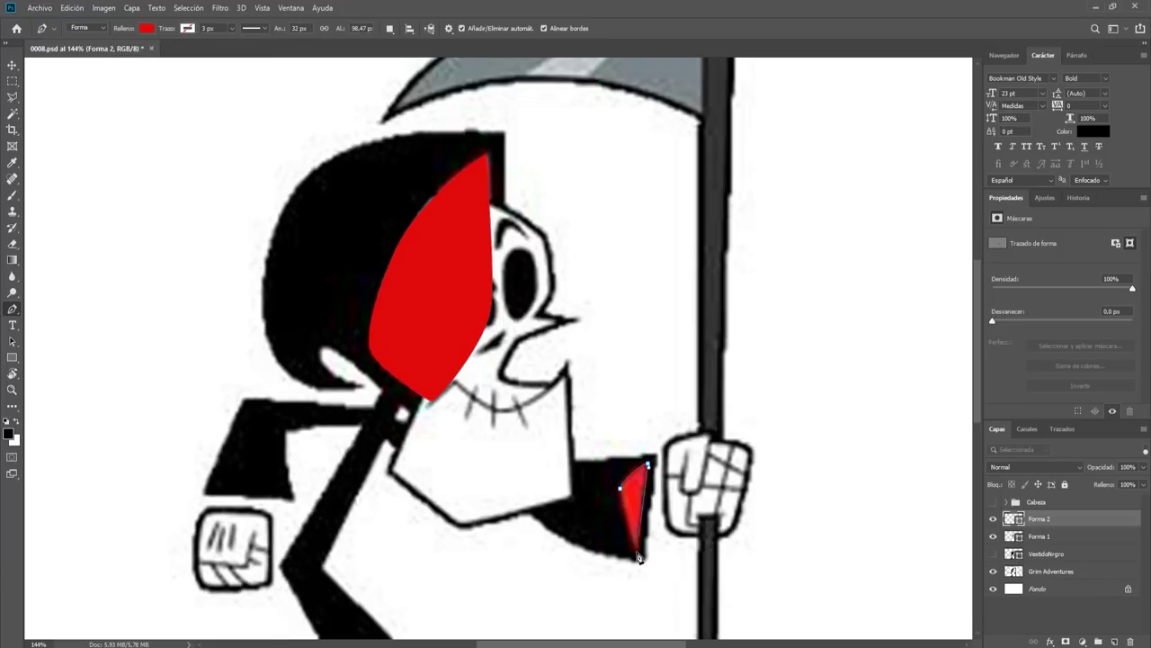
pyautogui.click(636, 553)
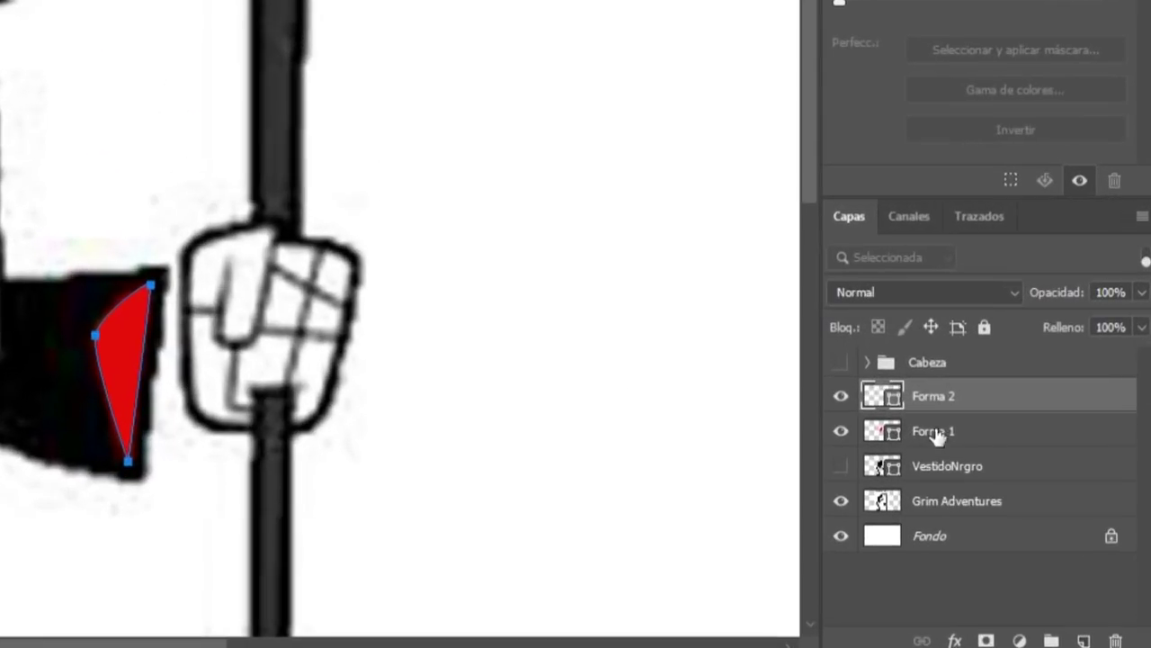
# Step: Merge Forma 1 and Forma 2 into a layer named VestidoRojo, then show VestidoNgro
pyautogui.keyDown('shift'); pyautogui.click(939, 436); pyautogui.keyUp('shift')
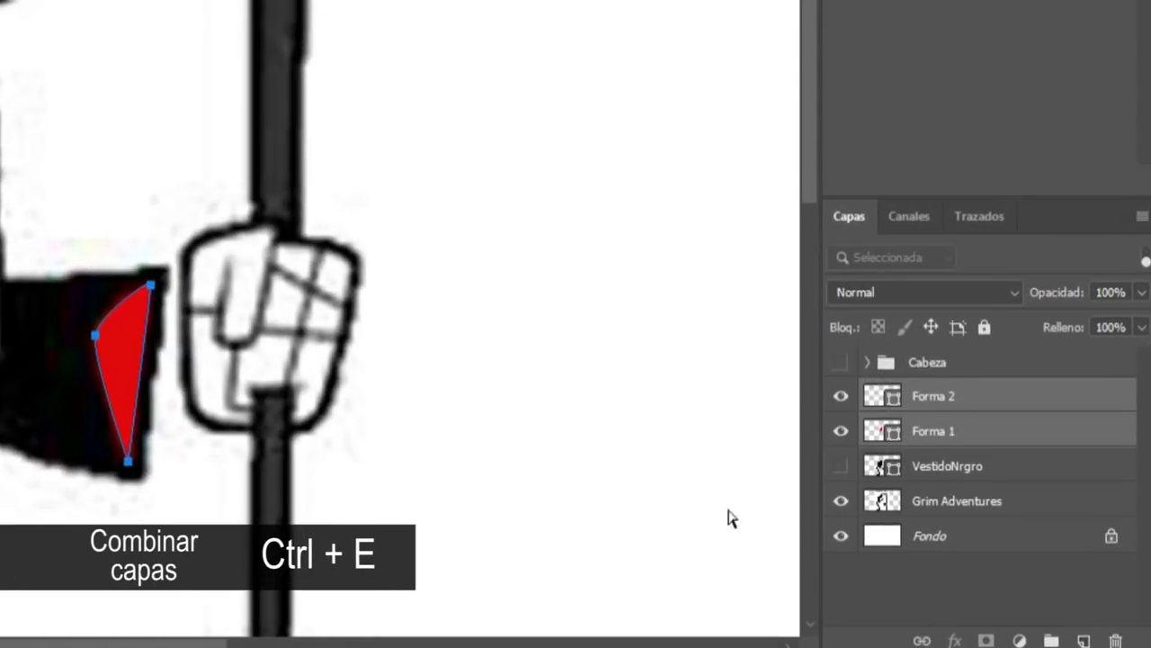
pyautogui.hotkey('ctrl', 'e')
pyautogui.doubleClick(929, 396)
pyautogui.write('VestidoRo')
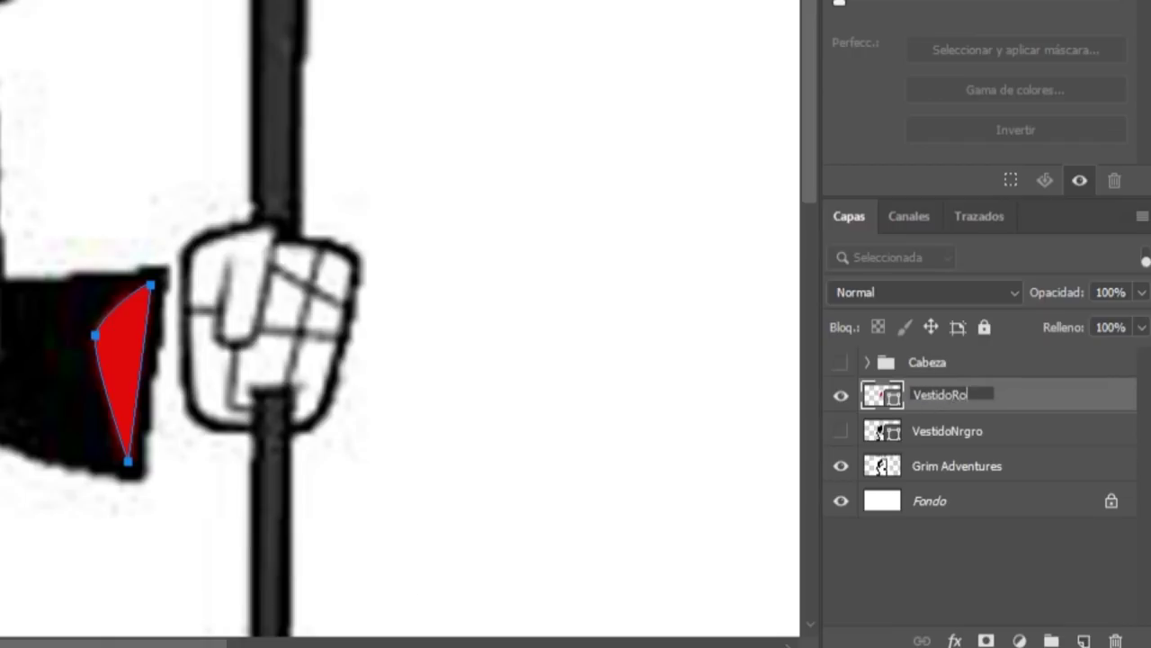
pyautogui.write('jo')
pyautogui.press('Return')
pyautogui.click(840, 431)
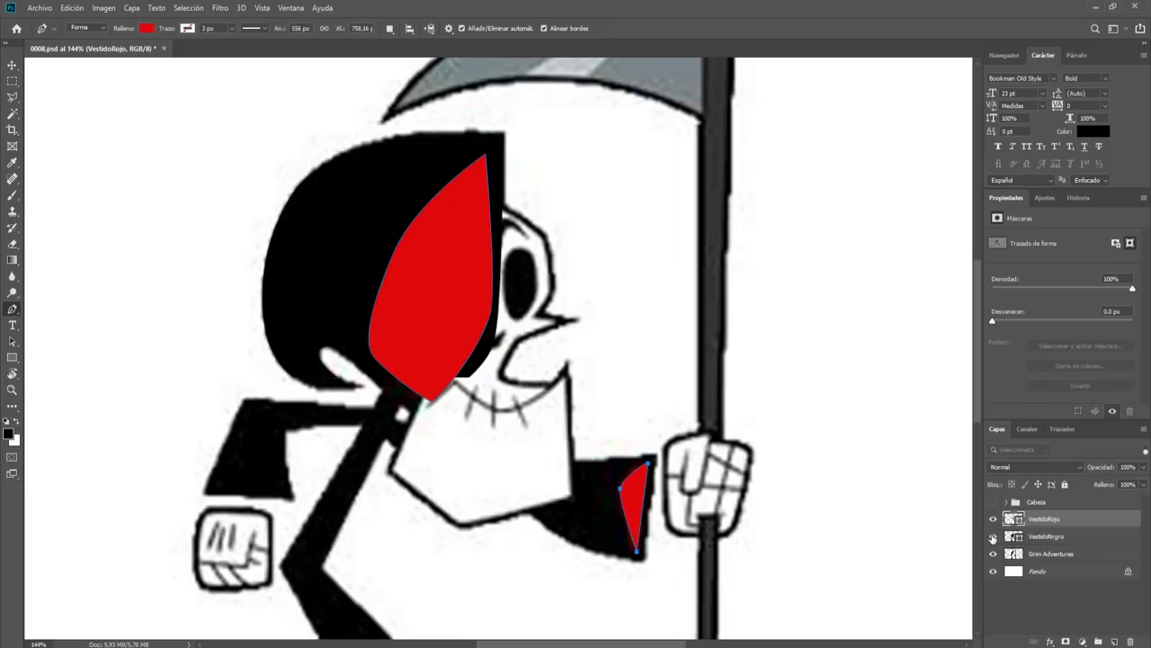
# Step: Make the black robe and Cabeza group visible and expand the Cabeza group
pyautogui.click(993, 536)
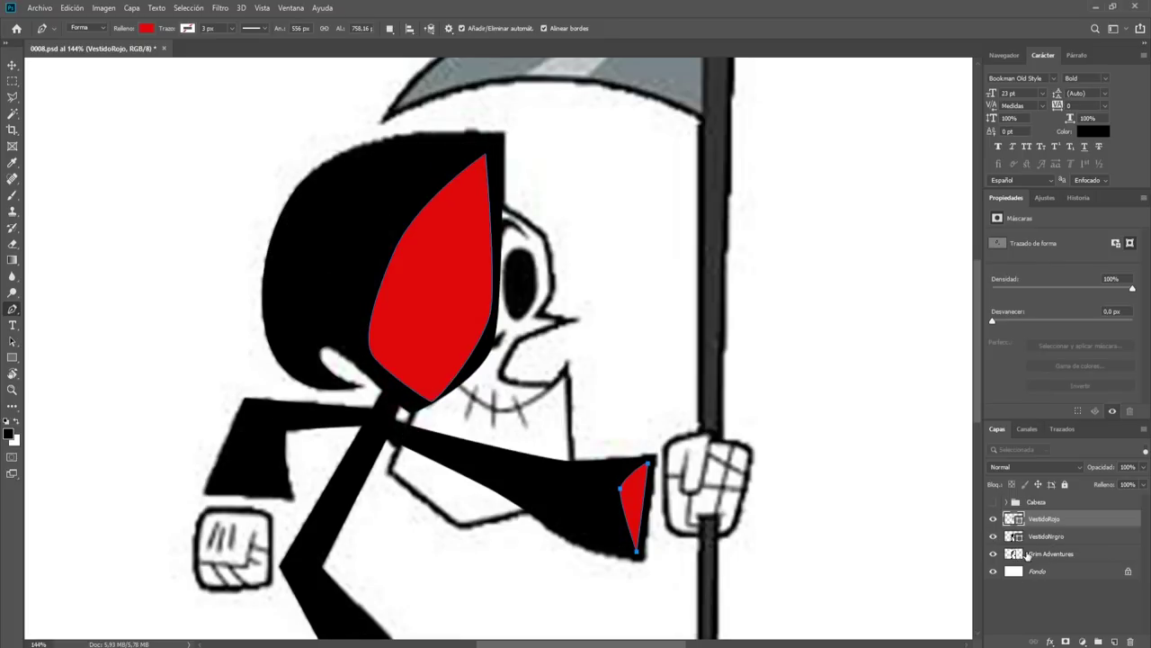
pyautogui.click(994, 502)
pyautogui.click(1006, 502)
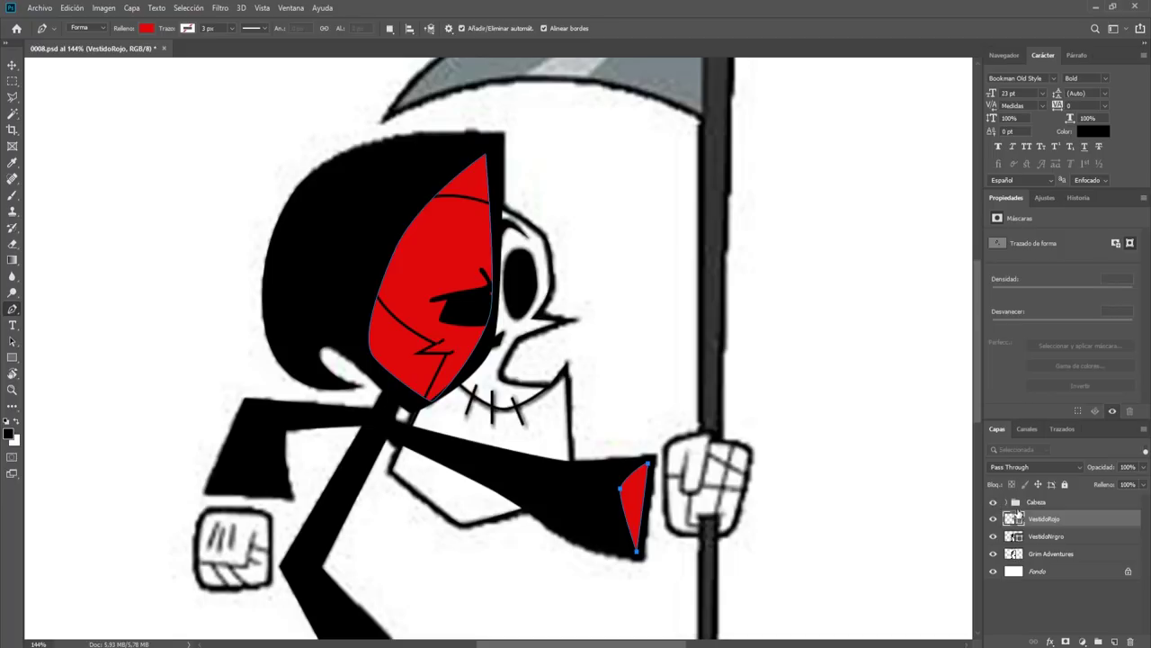
pyautogui.click(1007, 502)
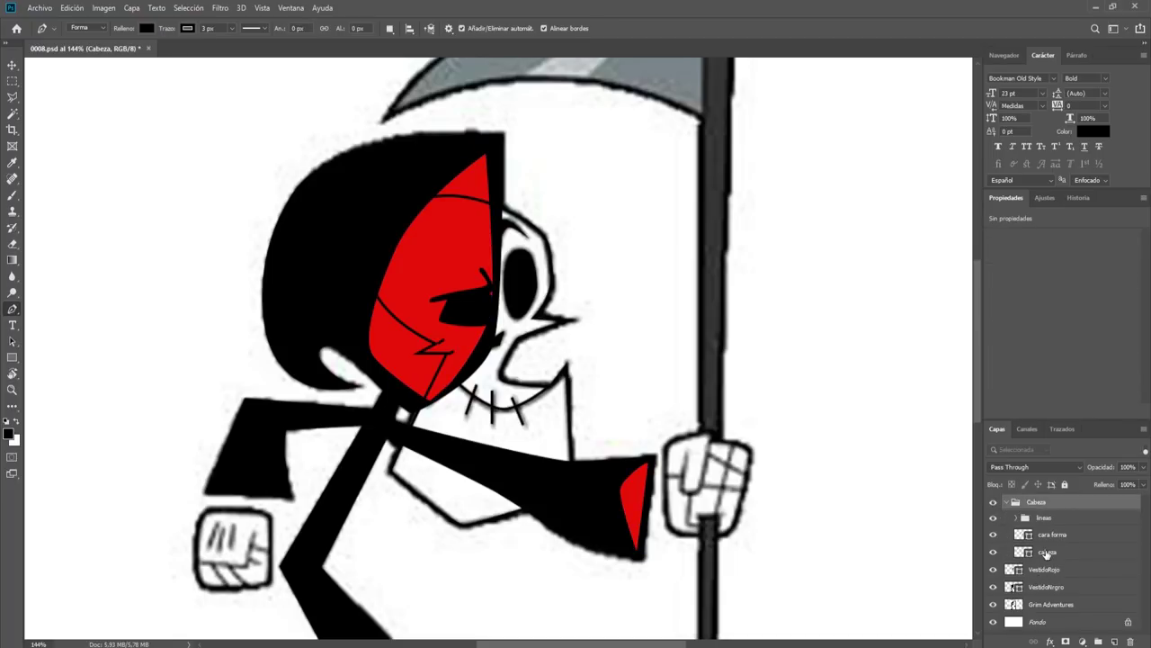
# Step: Fill the cabeza skull shape layer with white
pyautogui.click(1046, 553)
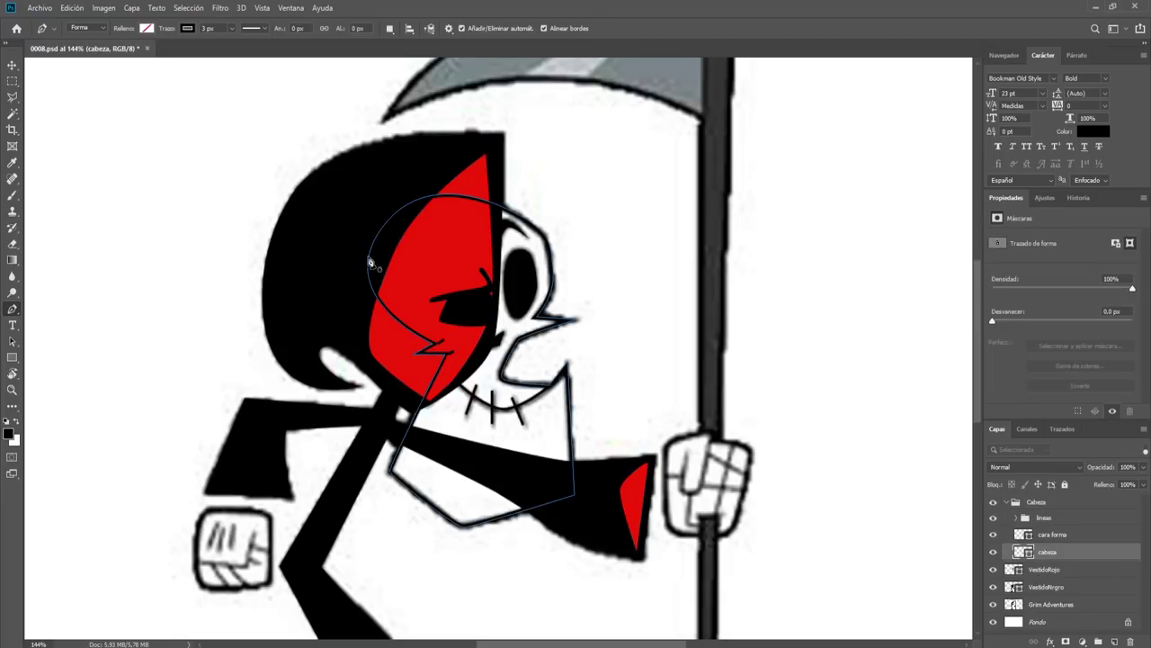
pyautogui.click(148, 28)
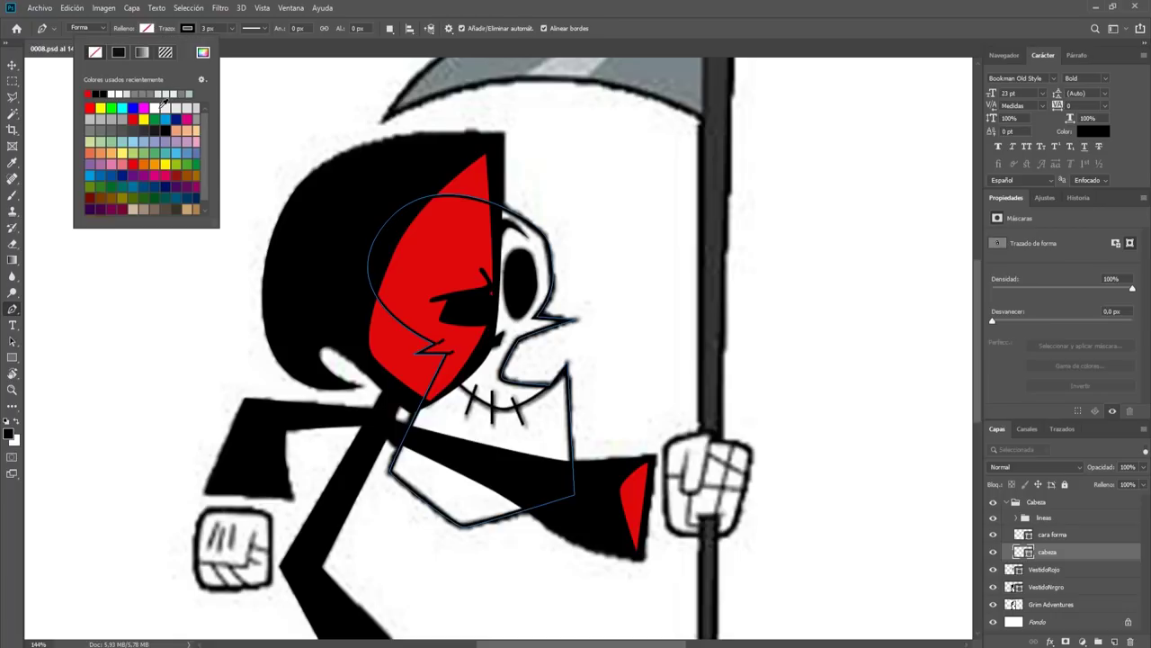
pyautogui.click(154, 108)
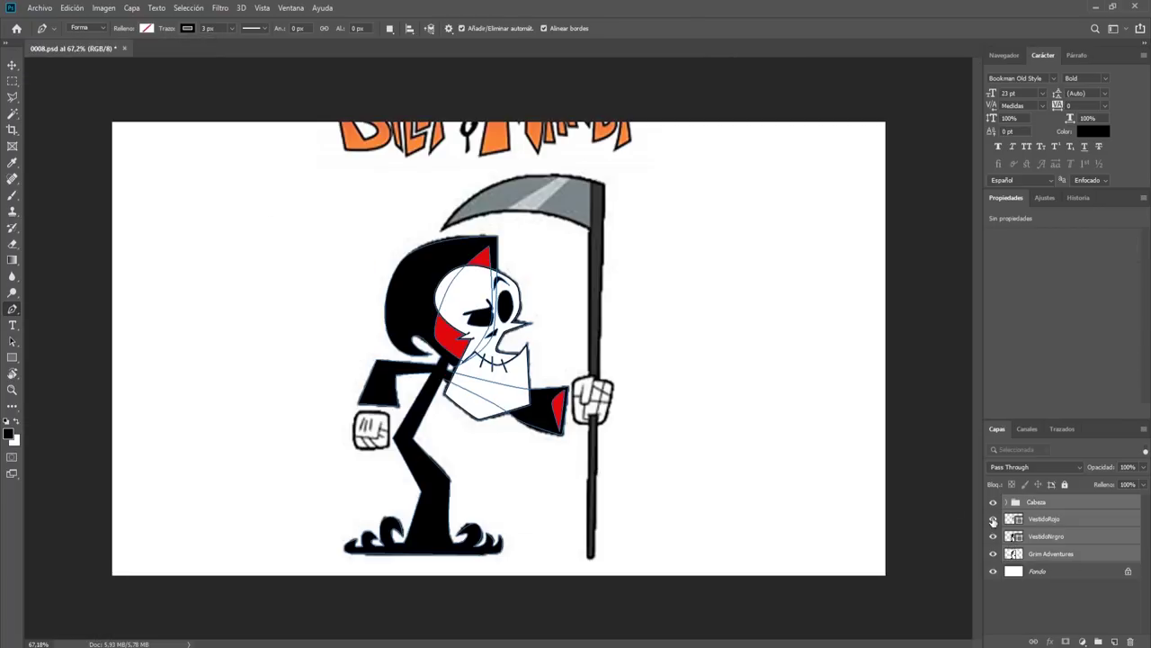
# Step: With the Move tool, drag the traced figure to the right of the original
pyautogui.press('v')
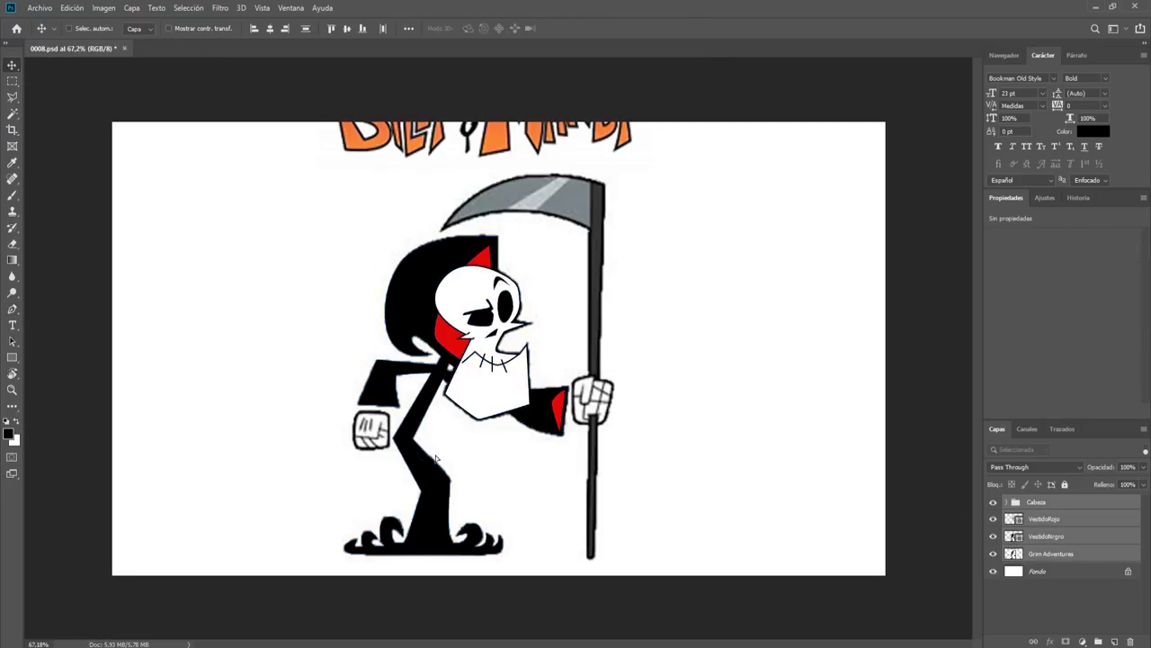
pyautogui.moveTo(419, 449); pyautogui.dragTo(608, 469)
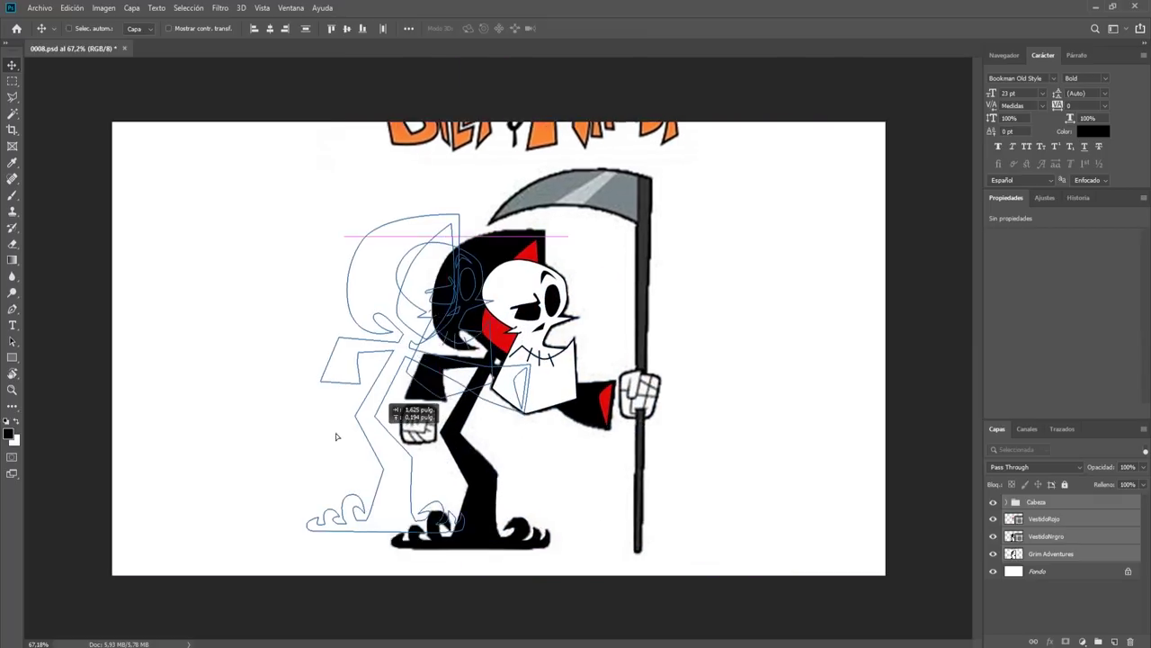
pyautogui.moveTo(608, 469)
pyautogui.mouseDown()
pyautogui.moveTo(316, 443)
pyautogui.moveTo(426, 409)
pyautogui.mouseUp()
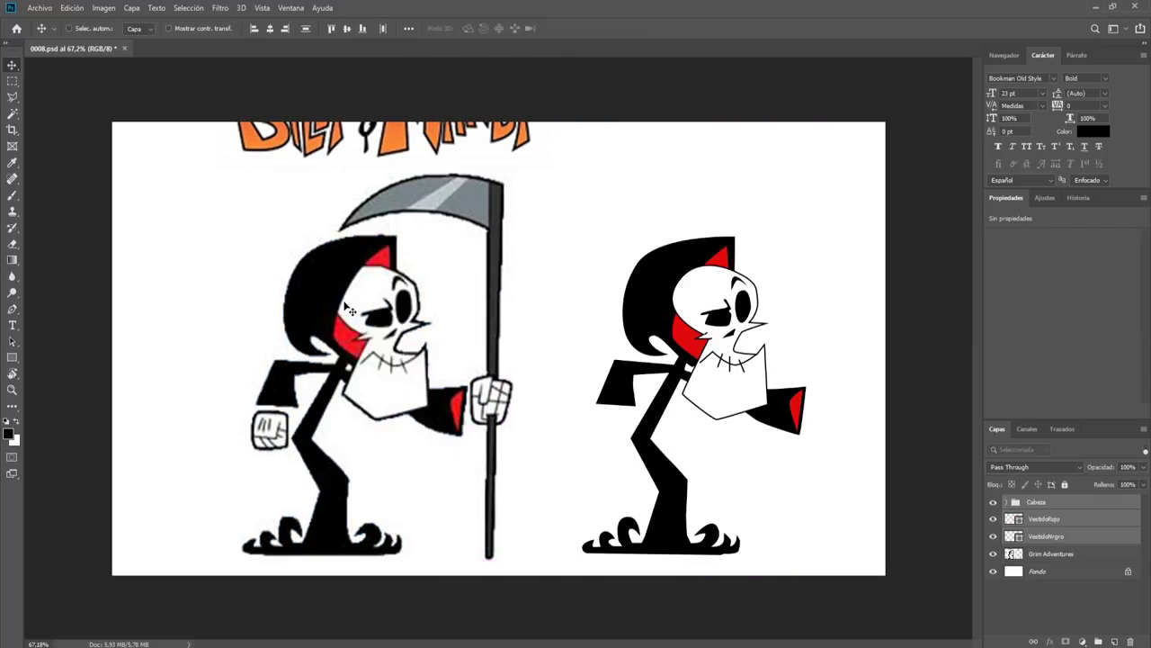
# Step: Zoom and pan to compare the traced skull with the original skull and scythe
pyautogui.scroll(1, 355, 376)
pyautogui.scroll(1, 468, 342)
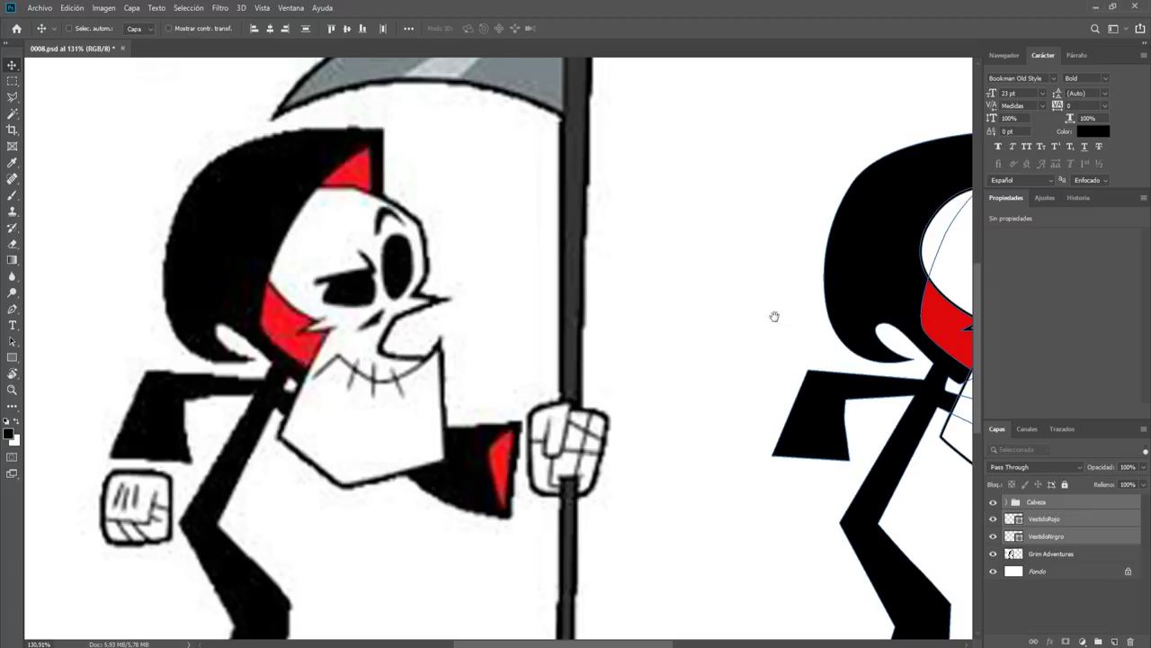
pyautogui.moveTo(774, 317); pyautogui.dragTo(424, 329)
pyautogui.scroll(1, 808, 326)
pyautogui.scroll(-1, 809, 326)
pyautogui.moveTo(158, 445)
pyautogui.mouseDown()
pyautogui.moveTo(704, 447)
pyautogui.moveTo(581, 442)
pyautogui.mouseUp()
pyautogui.scroll(-1, 705, 447)
pyautogui.scroll(-1, 625, 437)
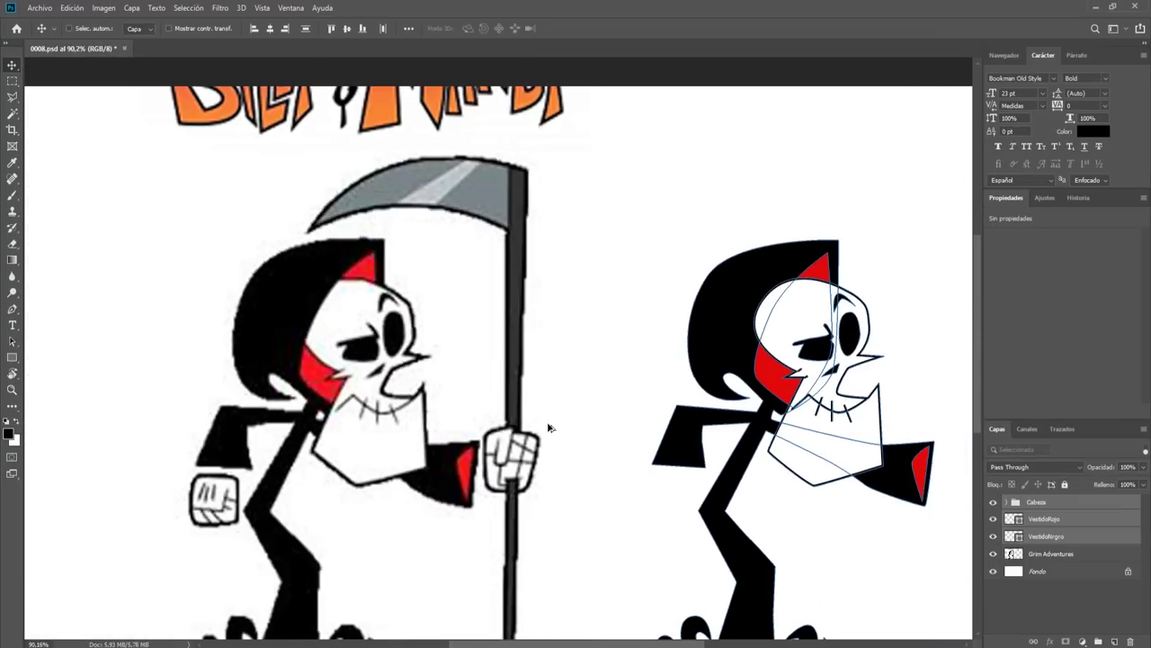
pyautogui.scroll(-1, 546, 427)
pyautogui.scroll(-1, 548, 426)
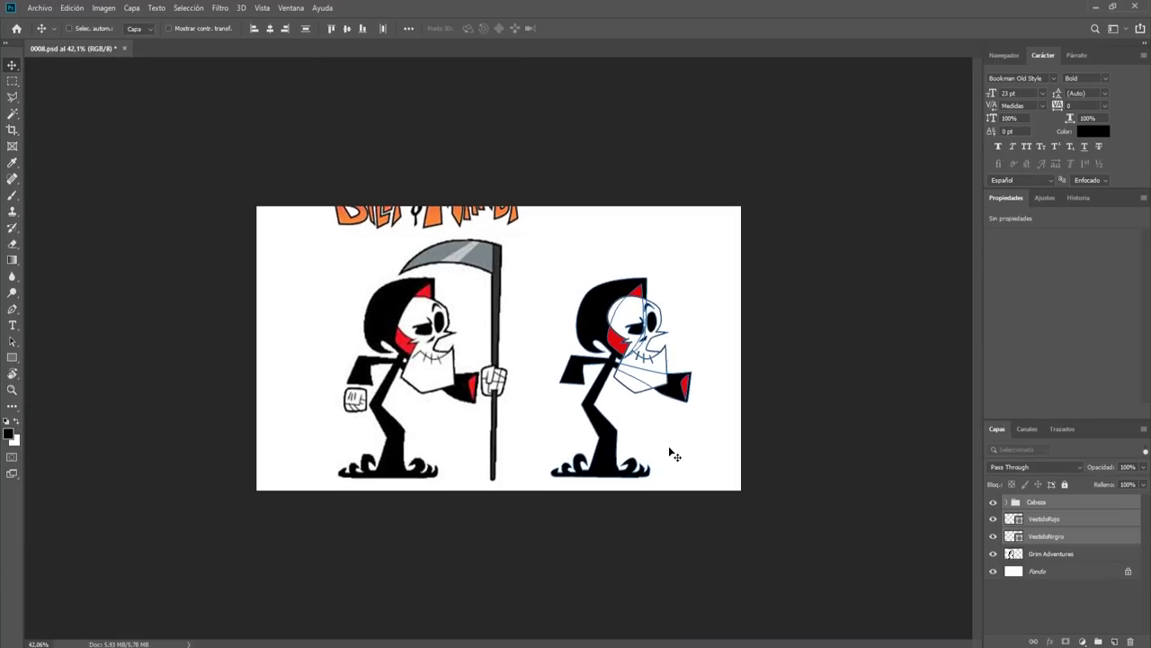